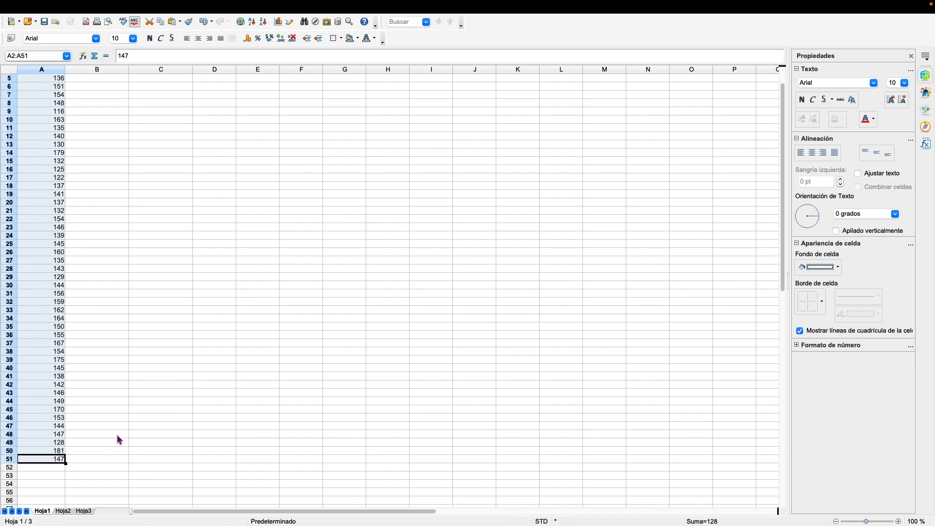
Copy the weights in A2:A51 and paste them into the "orden ascendente" column starting at B2
scroll(121, 418, "up", 2)
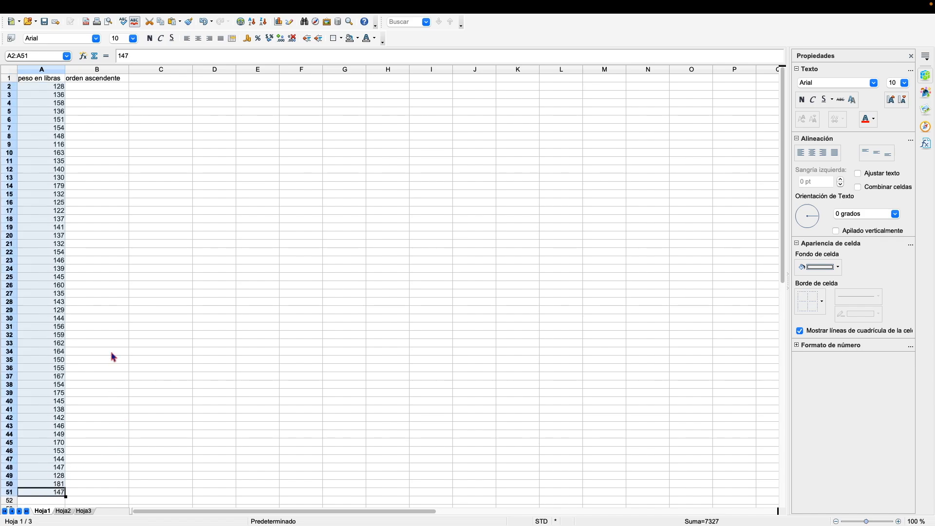
right_click(57, 88)
left_click(72, 190)
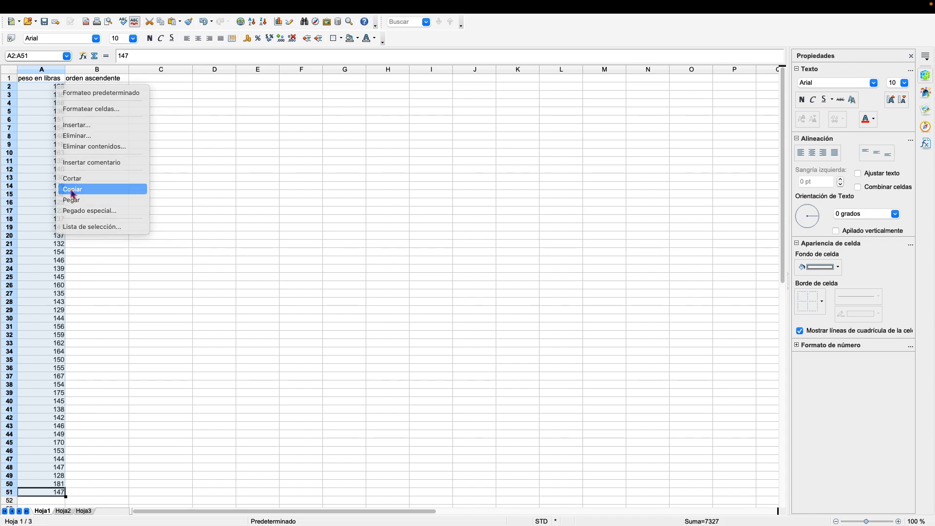
left_click(100, 89)
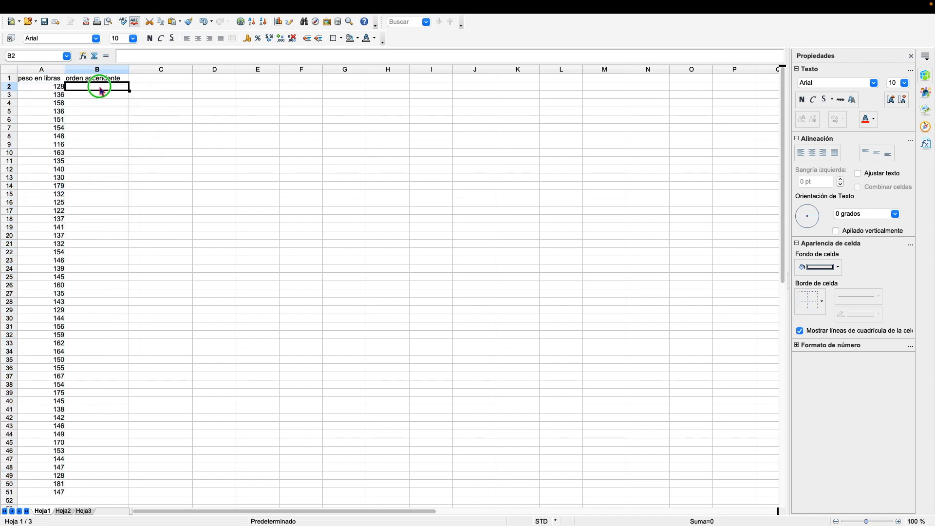
right_click(101, 90)
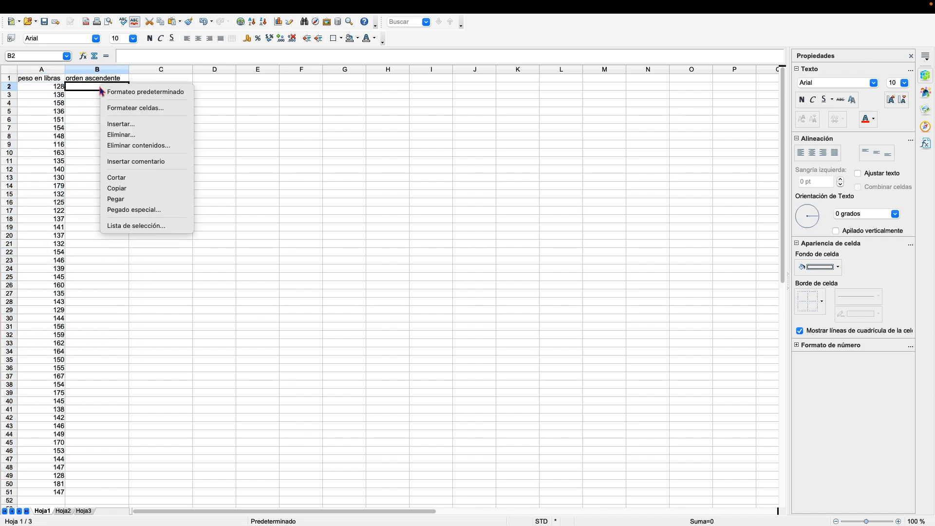
left_click(124, 199)
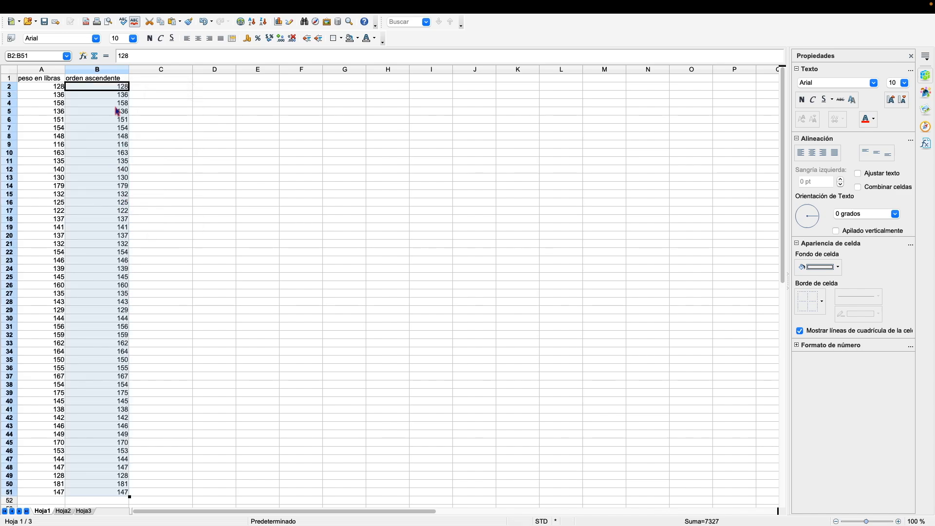
Sort B2:B51 in ascending order, limited to the current selection, and check the first and last values of the column
scroll(110, 264, "down", 2)
scroll(110, 263, "up", 2)
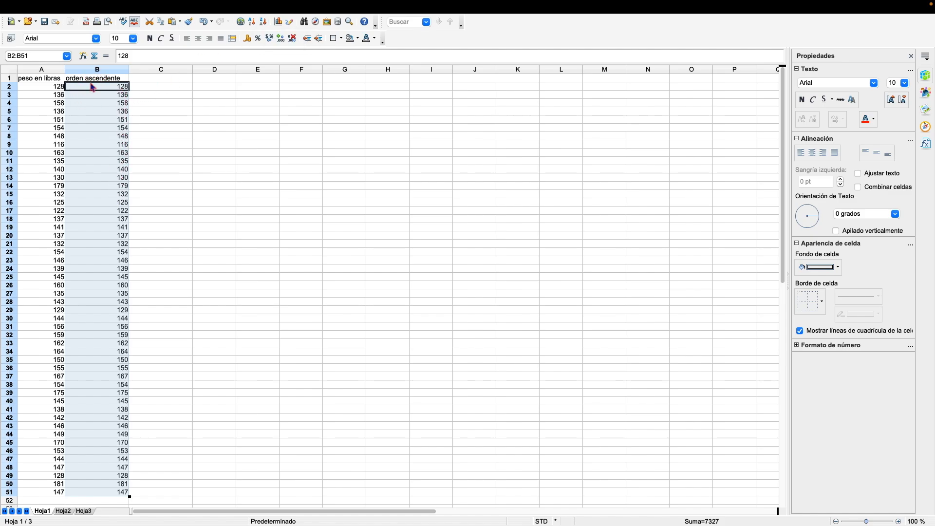
left_click(252, 22)
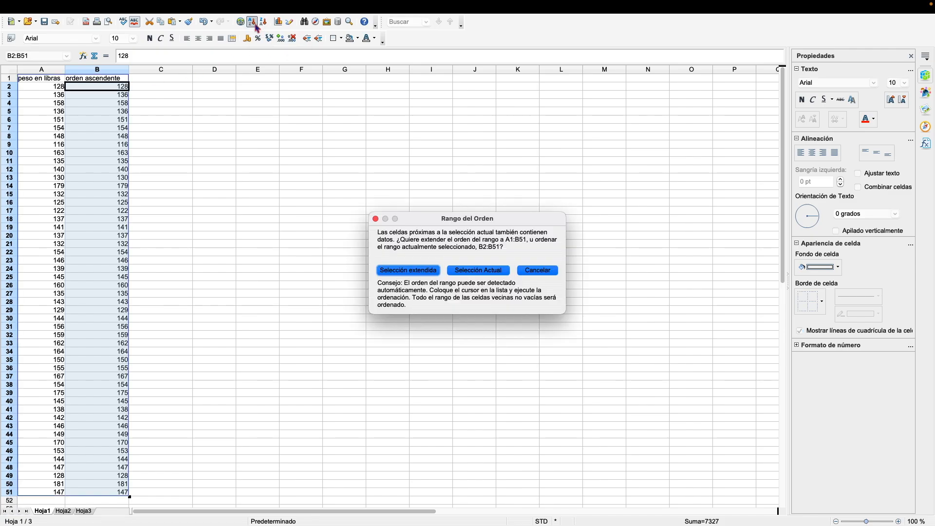
left_click(485, 272)
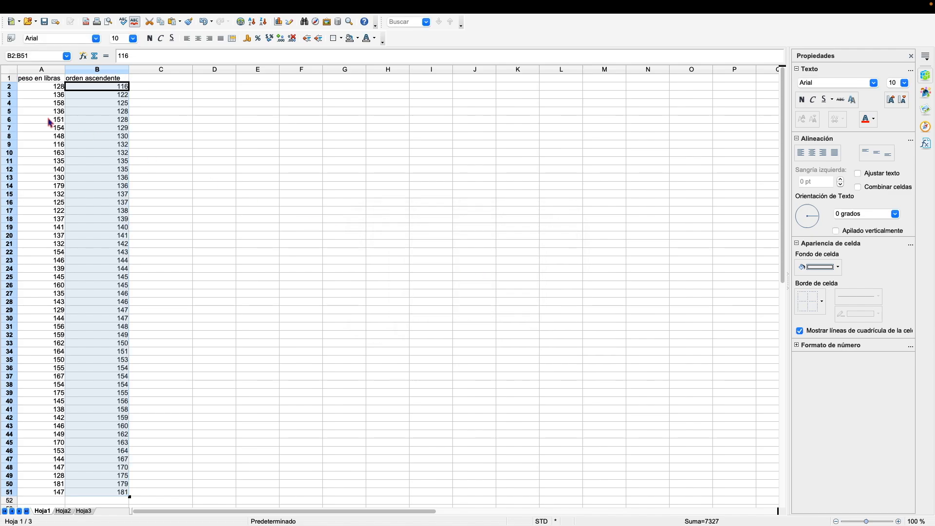
left_click(123, 95)
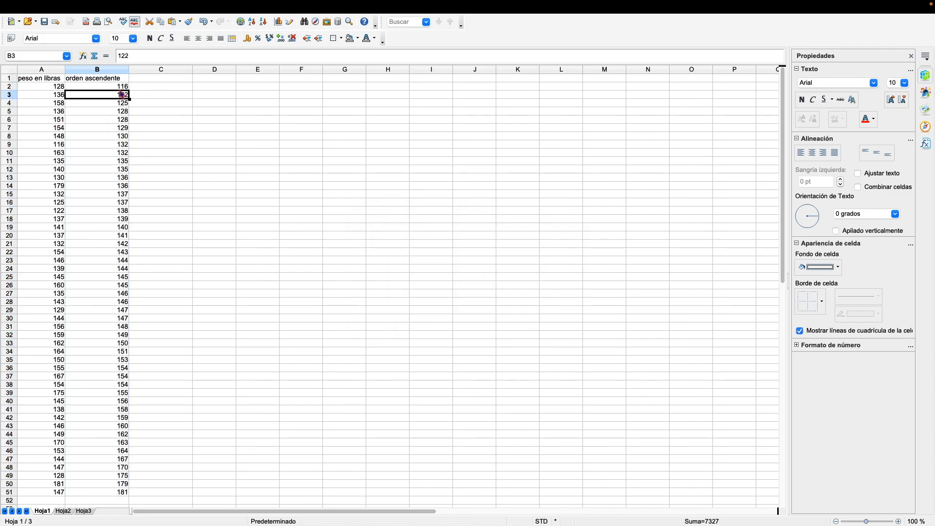
left_click(125, 88)
scroll(146, 284, "down", 3)
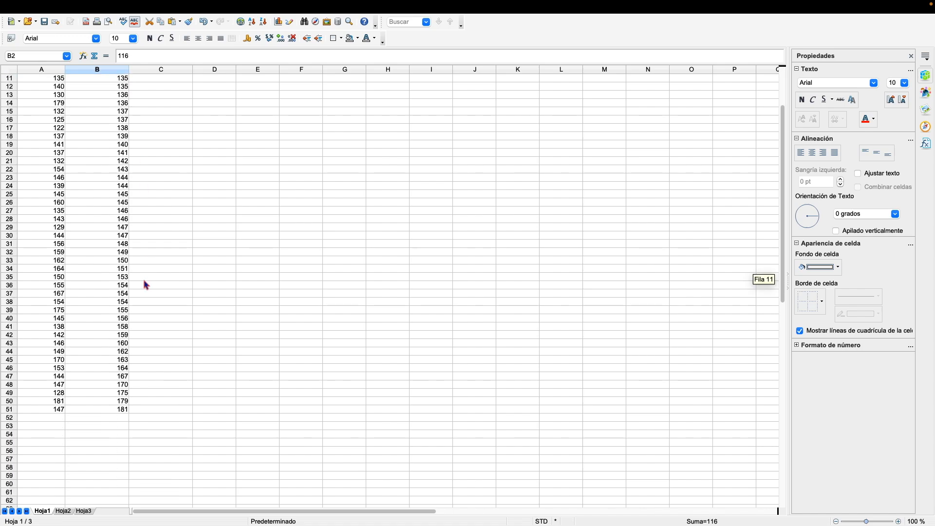
left_click(119, 409)
scroll(175, 327, "up", 4)
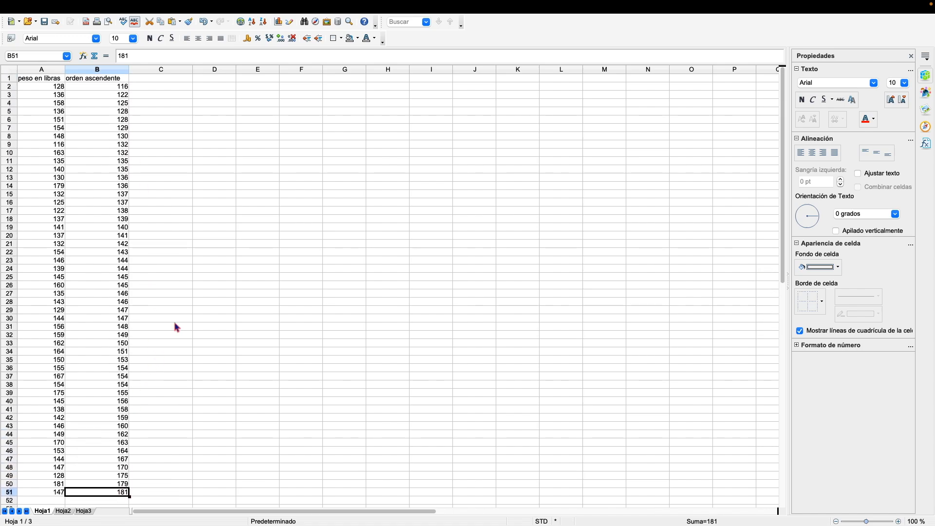
Enter the heading "orden descendente" in cell C1
left_click(145, 80)
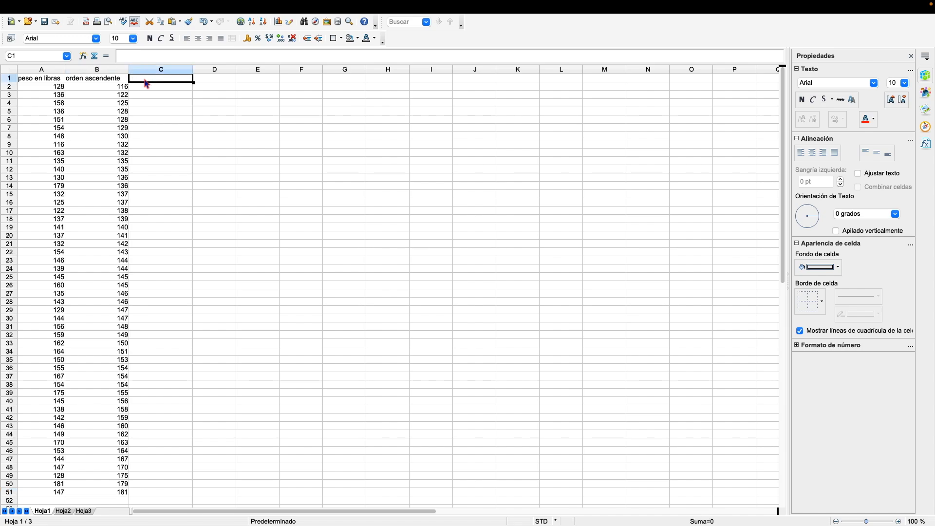
type("orden ")
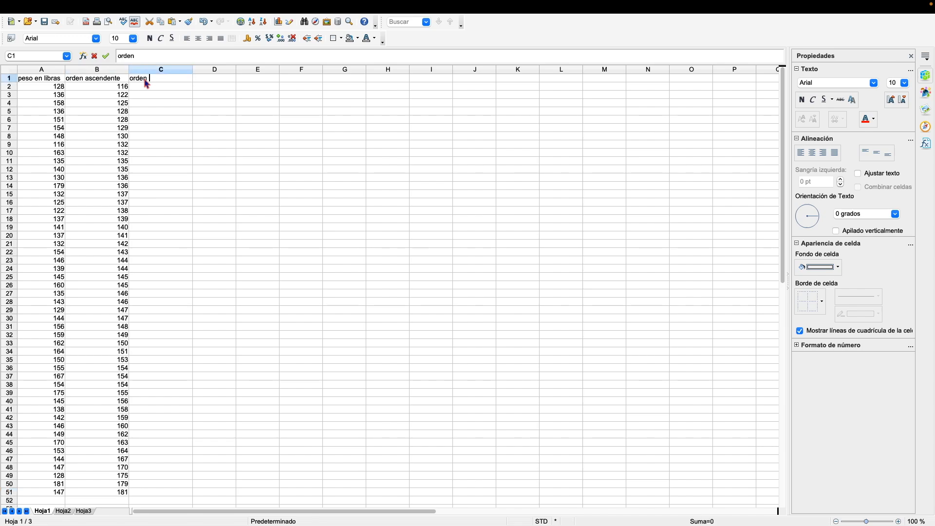
type("descendente")
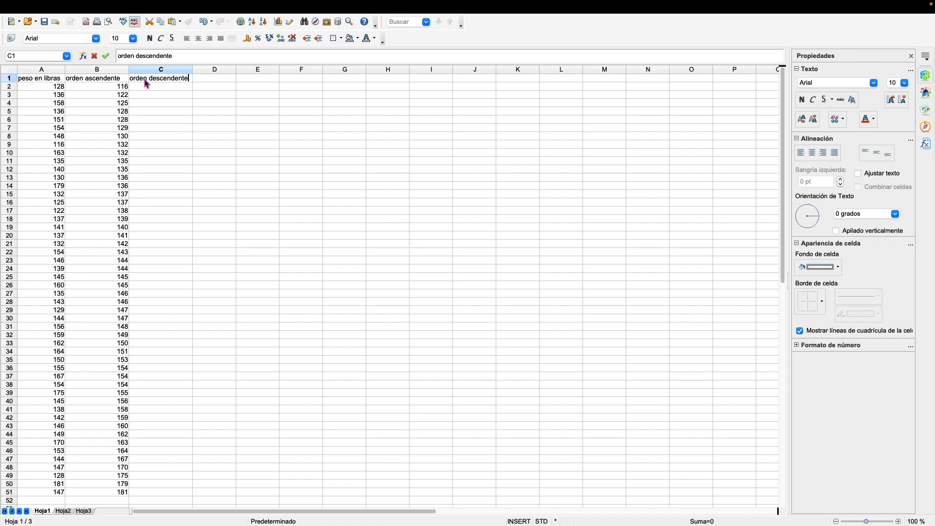
Copy the values in B2:B51 and paste them into the "orden descendente" column starting at C2
left_click(124, 87)
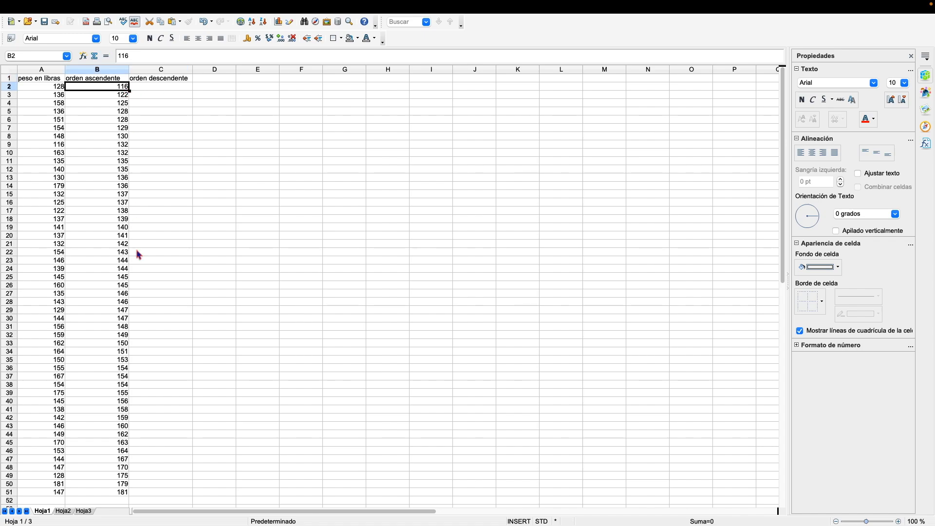
scroll(124, 382, "down", 1)
left_click(123, 485, "shift")
key("ctrl+c")
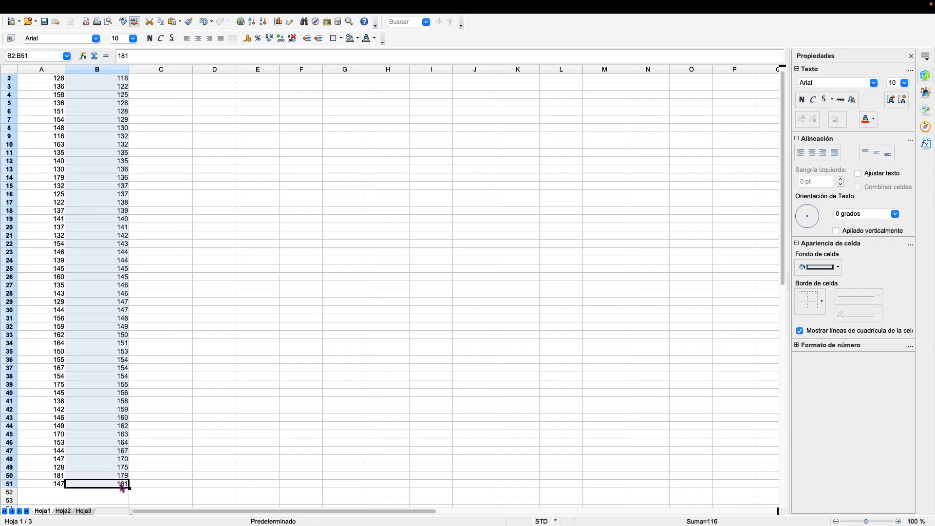
scroll(198, 336, "up", 1)
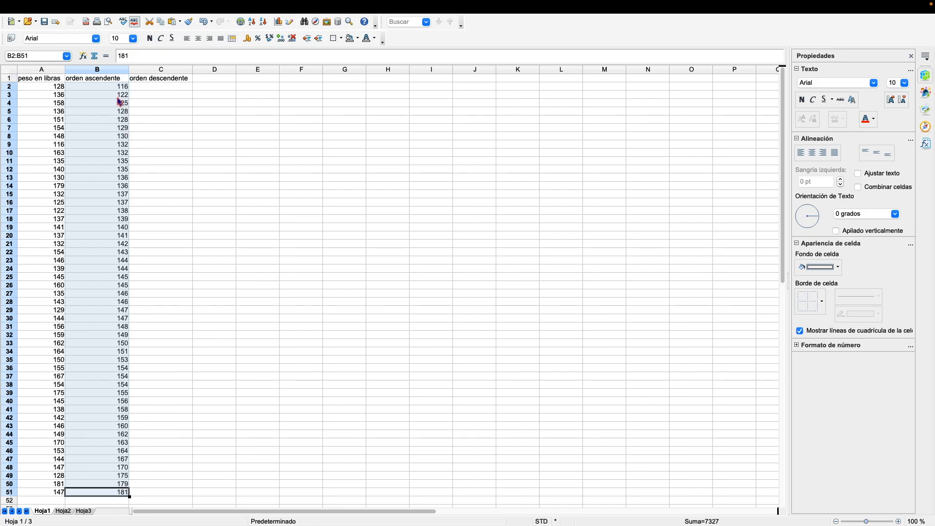
right_click(163, 88)
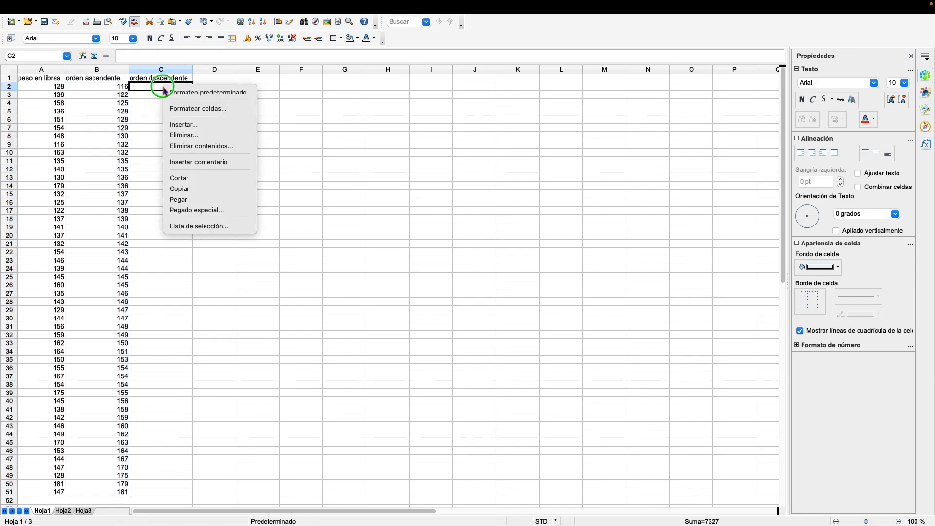
left_click(198, 200)
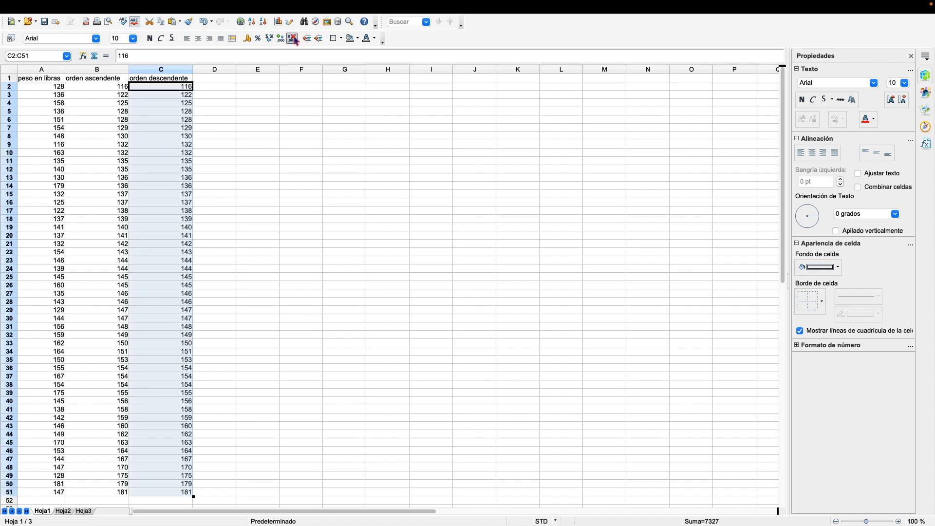
Sort C2:C51 in descending order, limited to the current selection, and look over the column from start to end
left_click(263, 22)
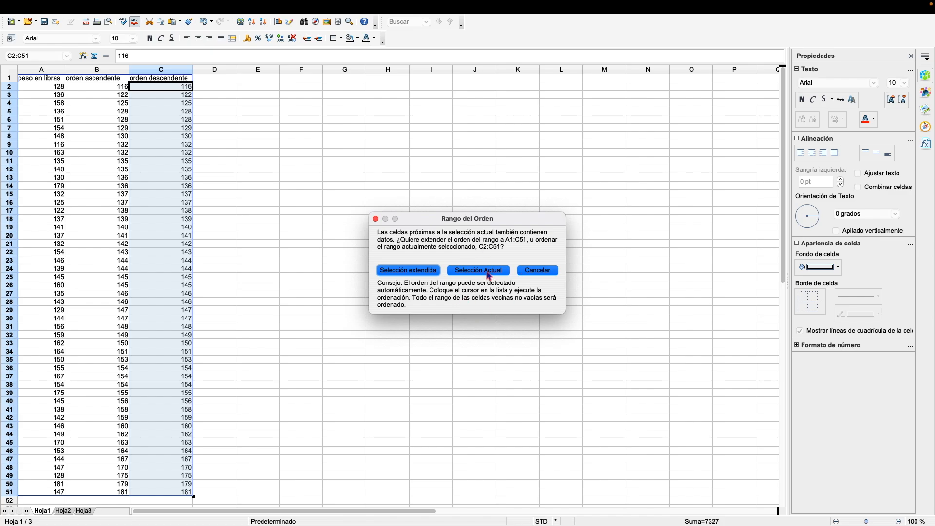
left_click(489, 276)
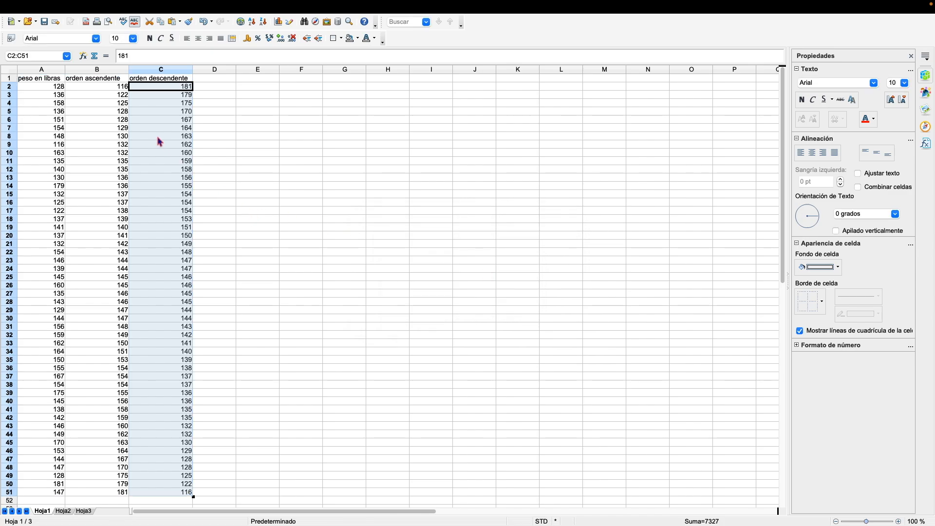
left_click(181, 114)
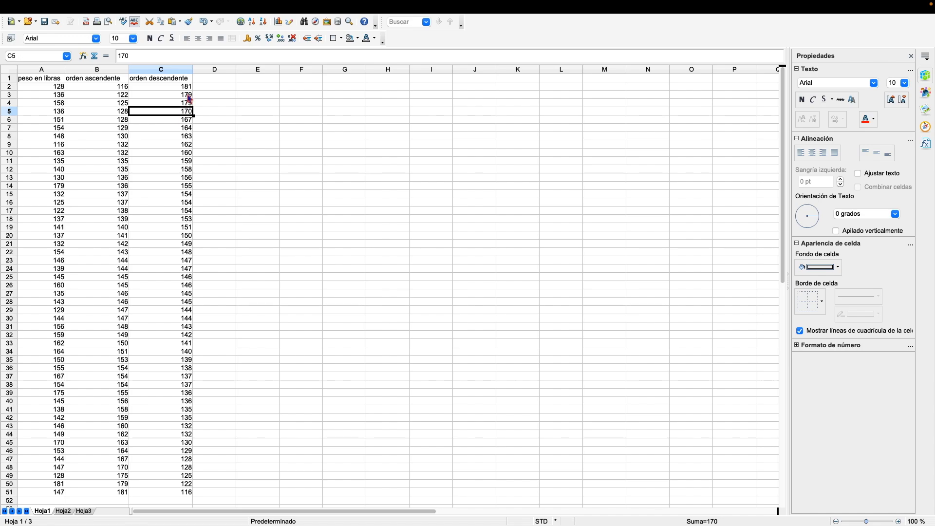
left_click(191, 90)
scroll(219, 286, "down", 2)
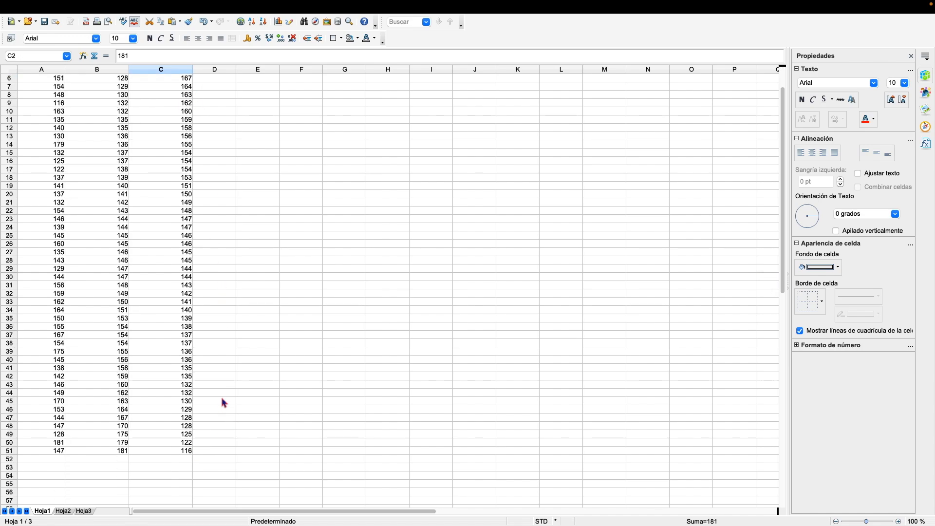
scroll(223, 403, "up", 2)
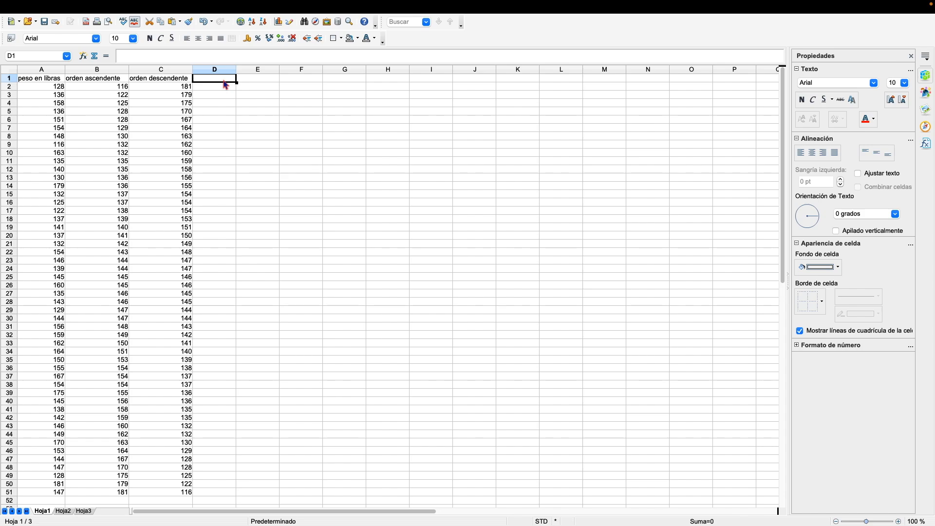
Enter the heading "rango" in D1 and calculate the range in D2 with the formula =C2-B2
type("rango")
key("Return")
type("=")
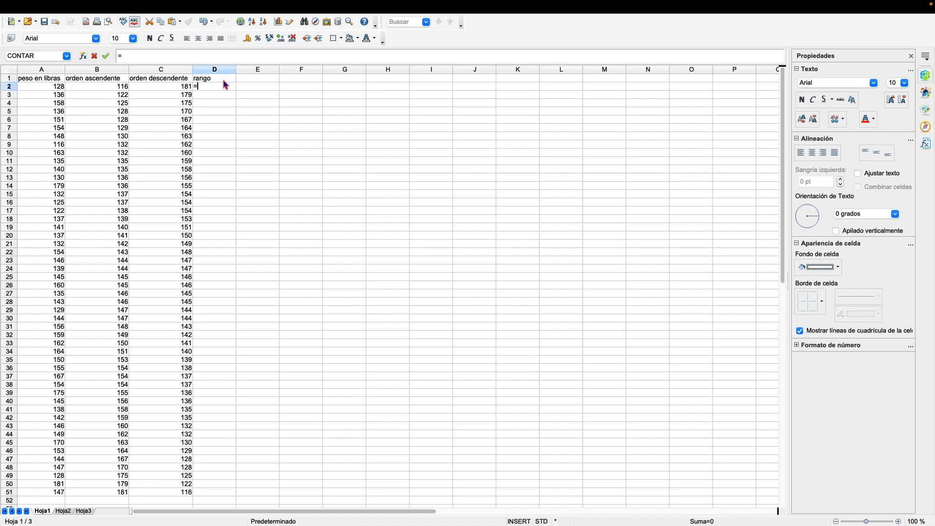
left_click(178, 87)
type("-")
left_click(121, 88)
key("Return")
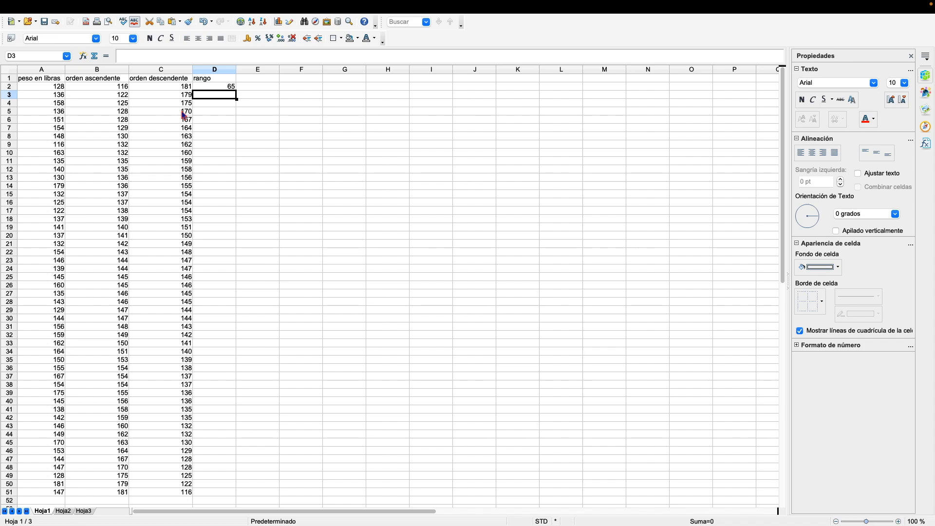
Calculate the minimum weight in F4 with =MIN(A2:A51) and check it against the first value of the ascending column
left_click(306, 106)
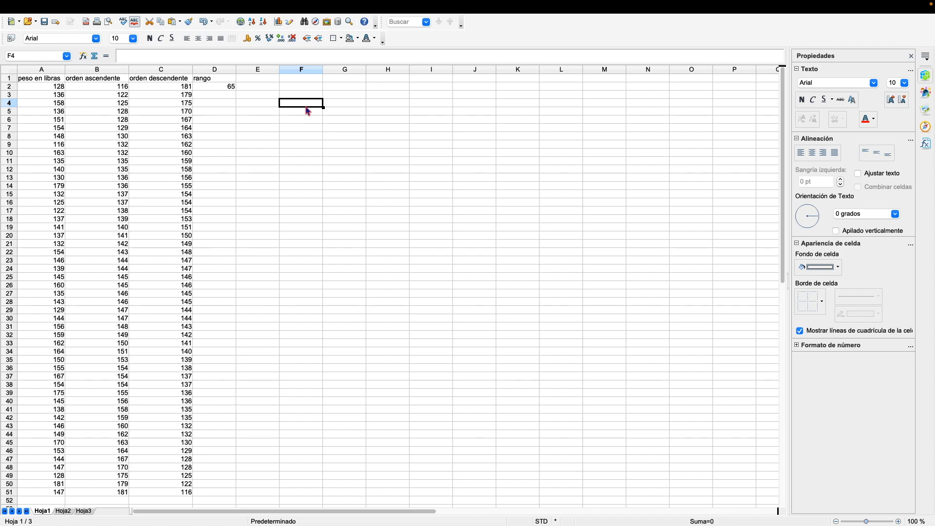
type("=")
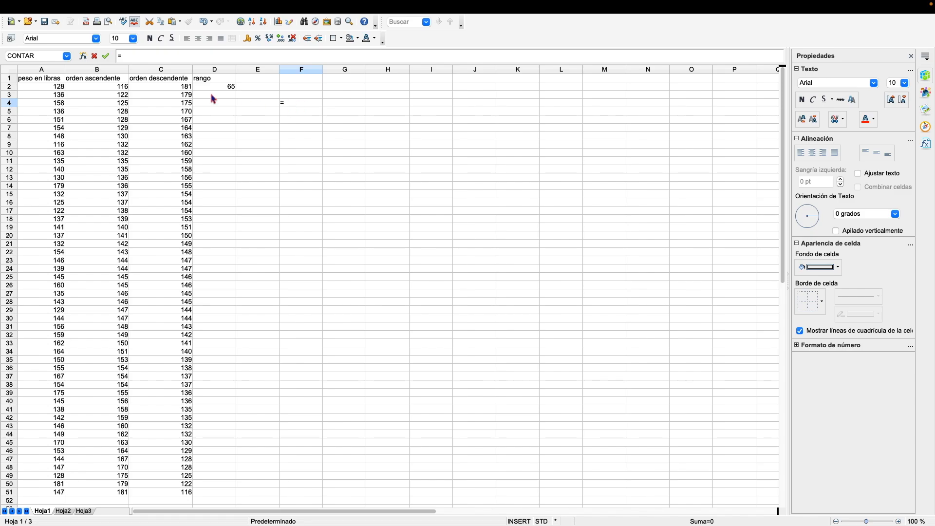
left_click(67, 56)
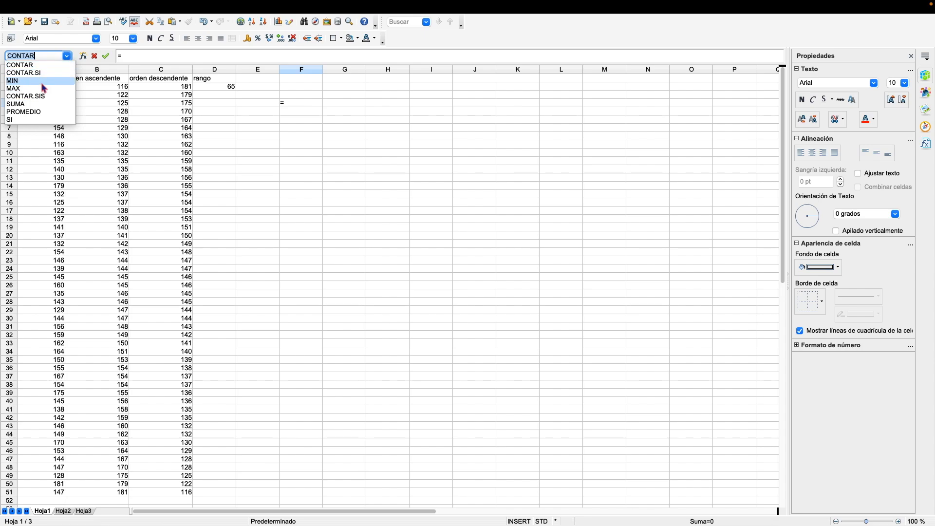
left_click(12, 80)
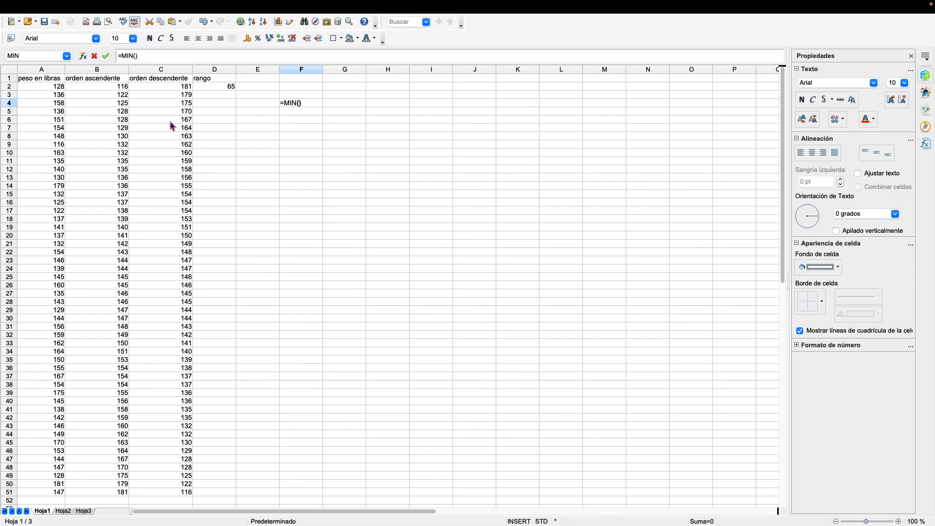
left_click(58, 88)
scroll(75, 334, "down", 1)
left_click(56, 459)
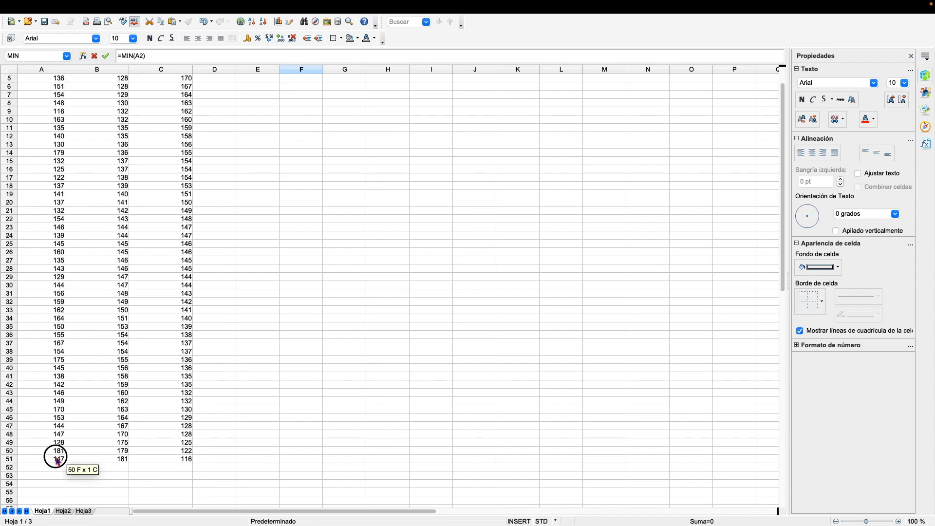
scroll(246, 392, "up", 2)
scroll(246, 393, "right", 1)
scroll(246, 393, "left", 1)
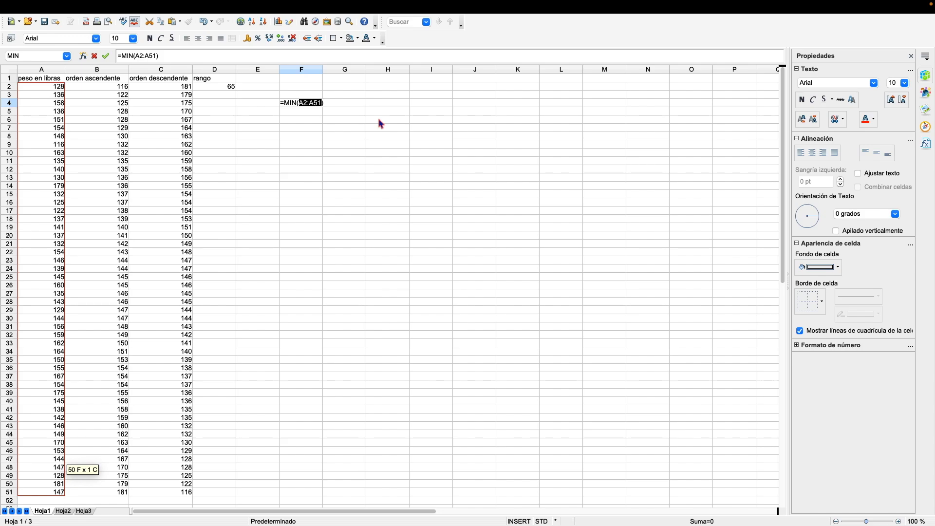
key("Return")
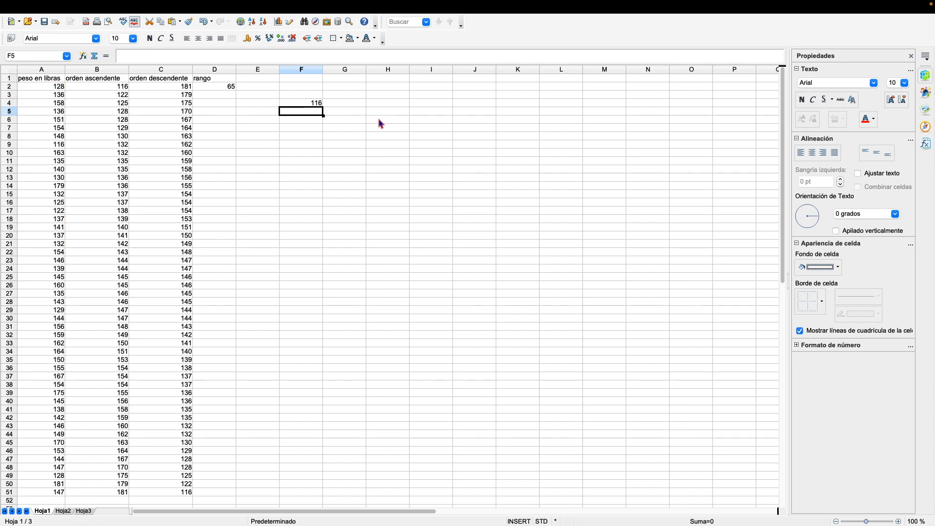
left_click(315, 104)
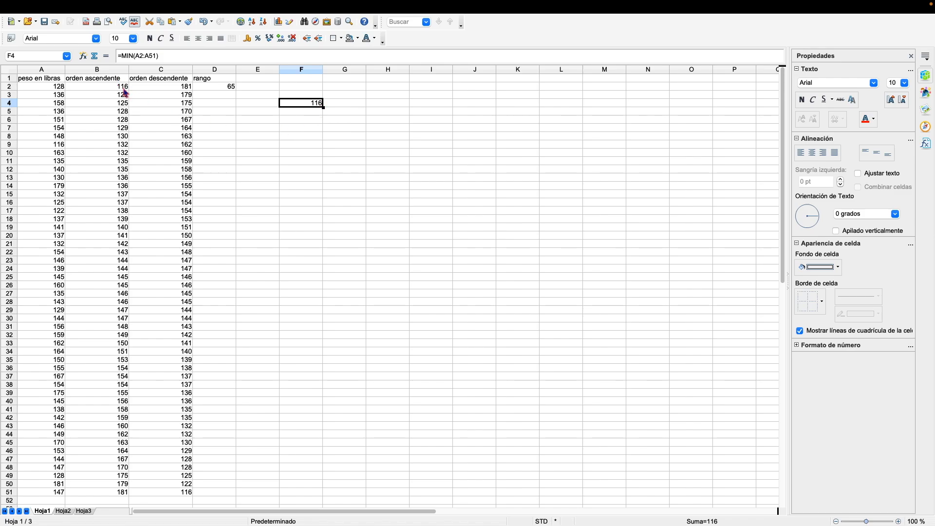
left_click(294, 112)
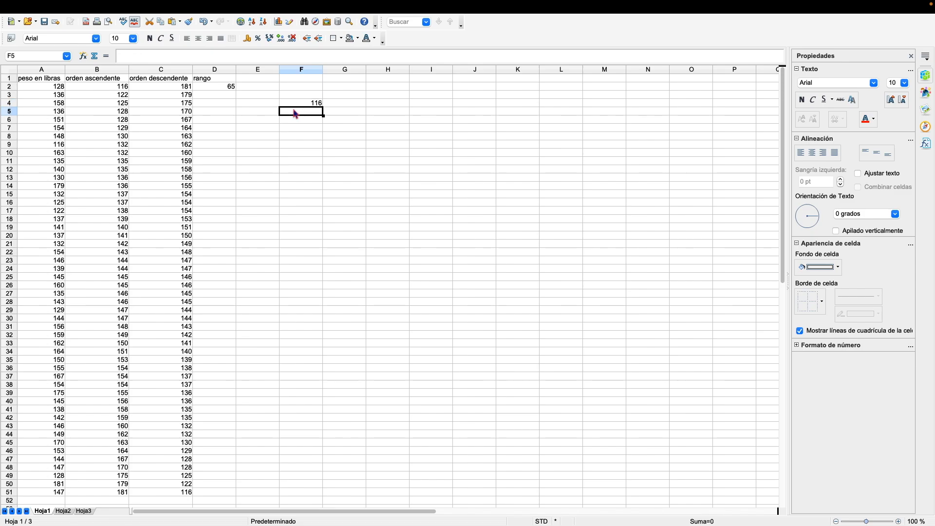
Start a formula in F5 and insert the MAX function from the function wizard's complete list
type("=")
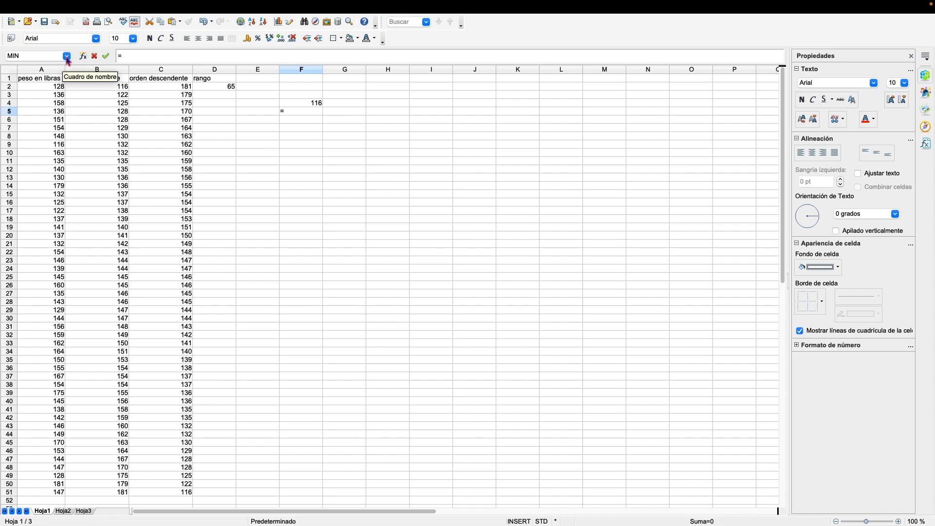
left_click(67, 57)
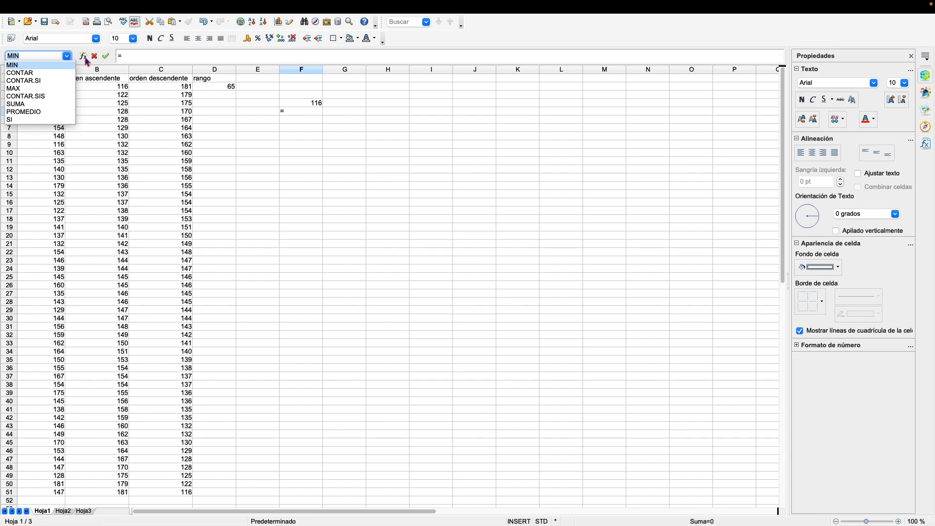
left_click(83, 57)
left_click(83, 56)
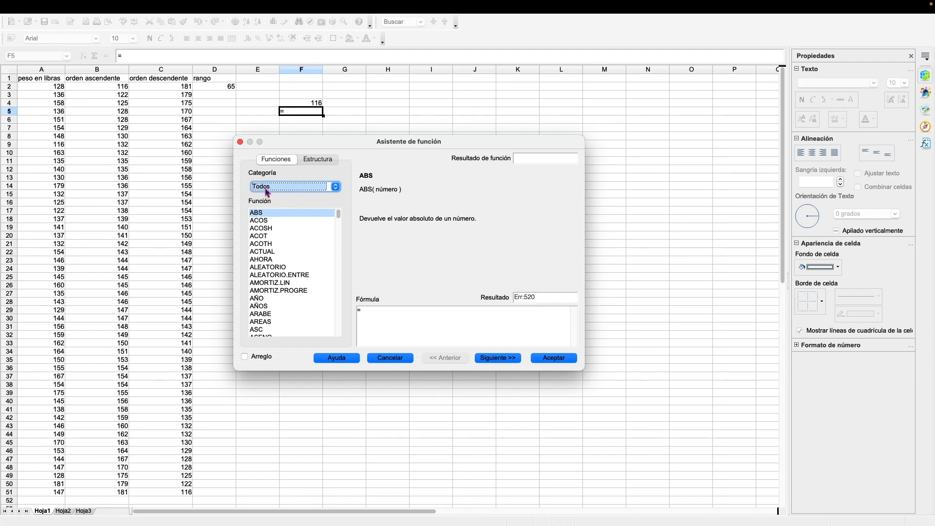
left_click_drag(338, 215, 339, 289)
left_click(258, 244)
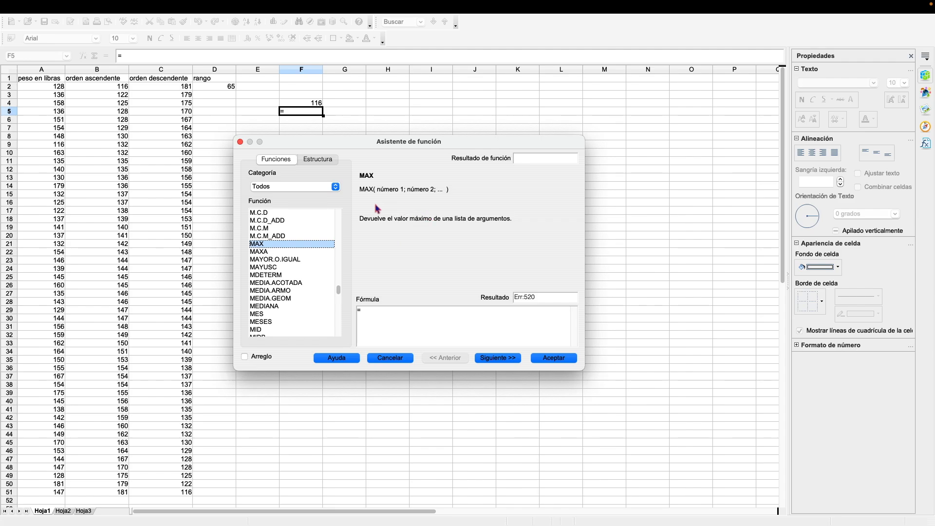
left_click(272, 246)
double_click(272, 246)
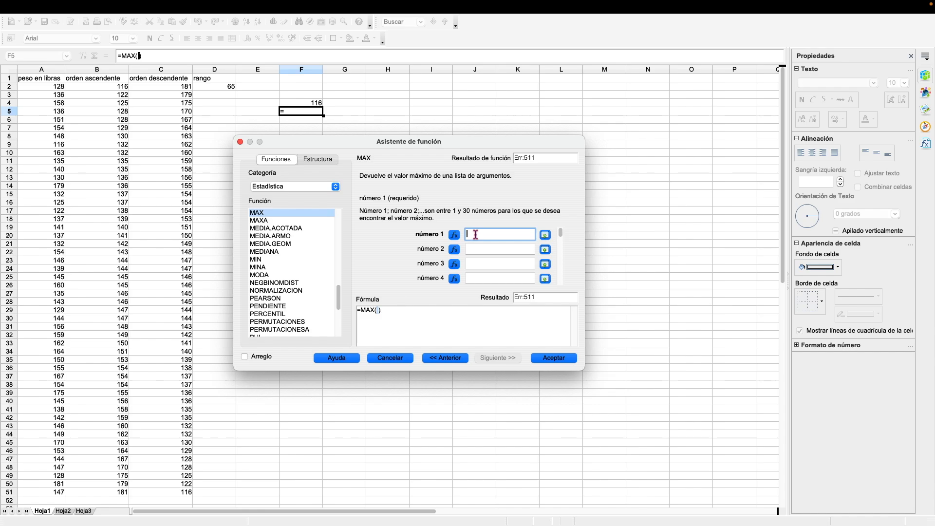
Set A2:A51 as the MAX argument, accept the formula, and check the maximum against the first value of the descending column
left_click(56, 90)
scroll(74, 246, "down", 4)
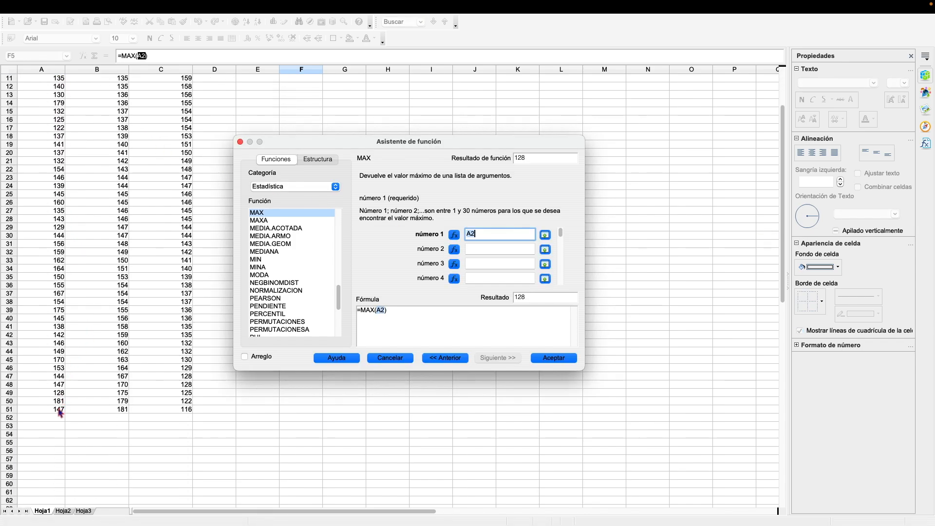
left_click(60, 412, "shift")
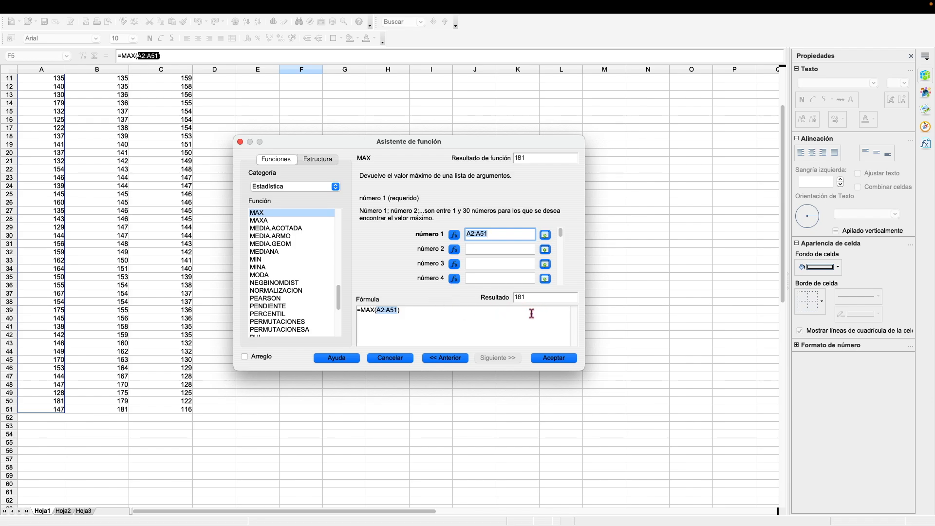
left_click(559, 358)
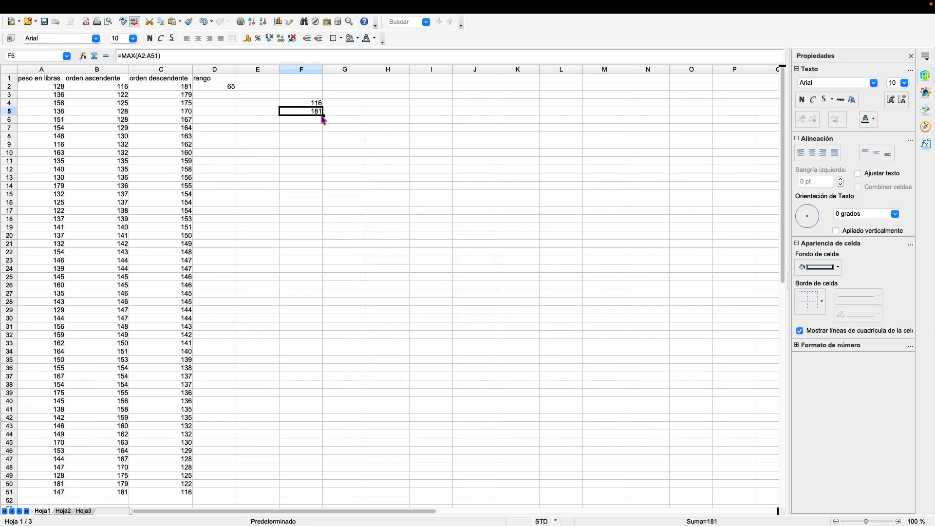
left_click(186, 89)
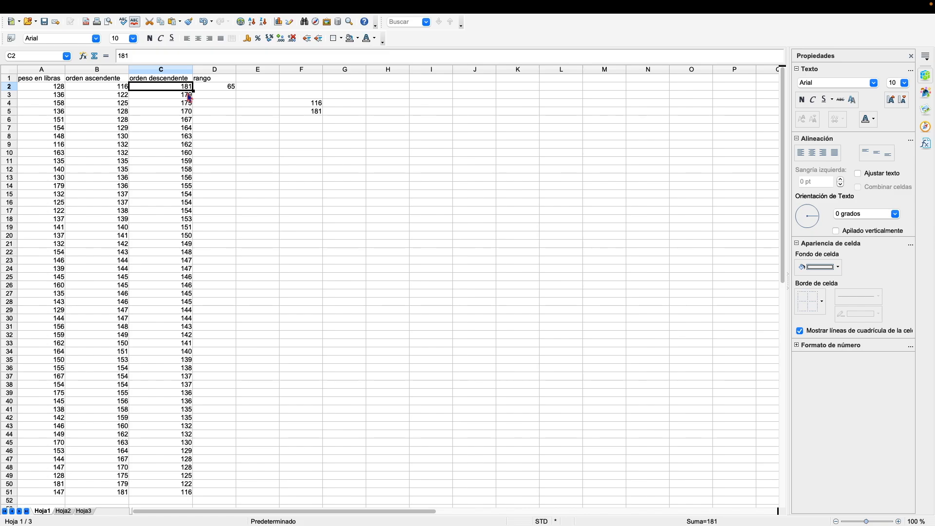
left_click_drag(348, 141, 265, 96)
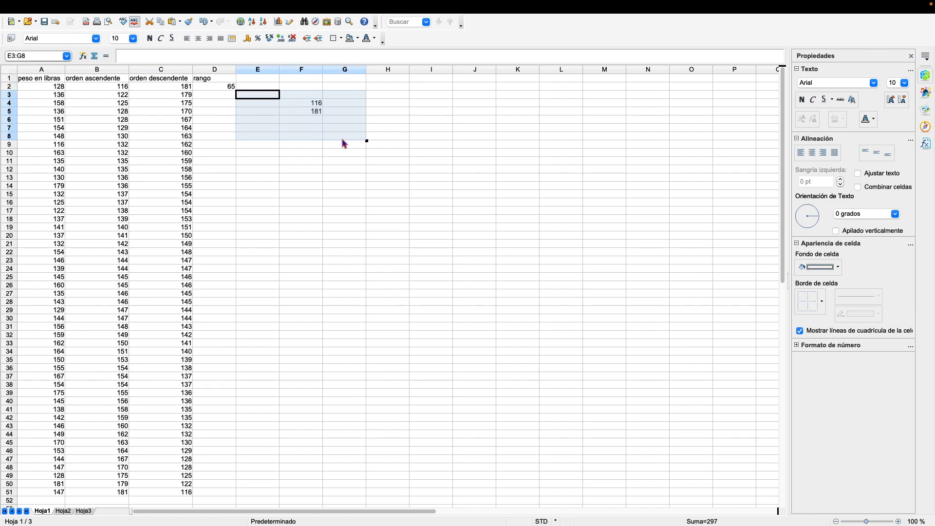
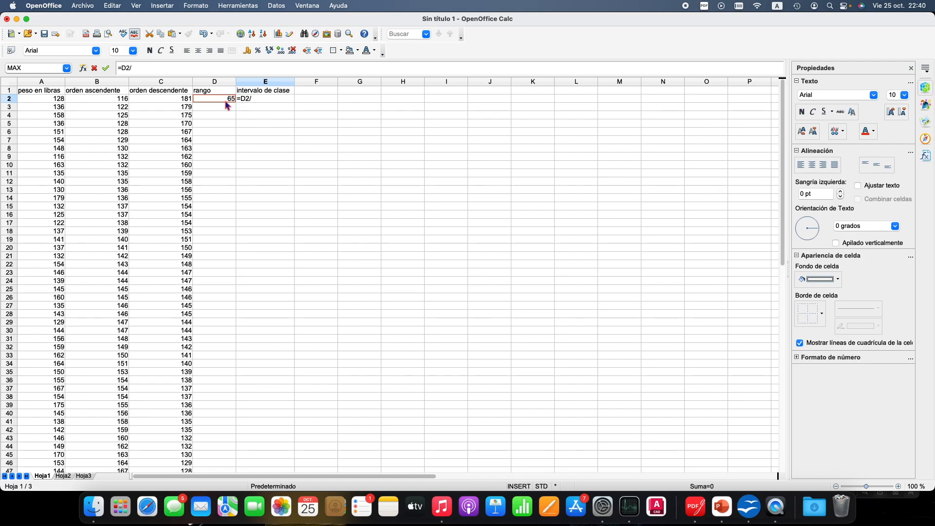
Calculate the class interval in E2 with =D2/5 and enter the lowest weight, 116, in G3 as the first class's lower limit
type("5")
key("Return")
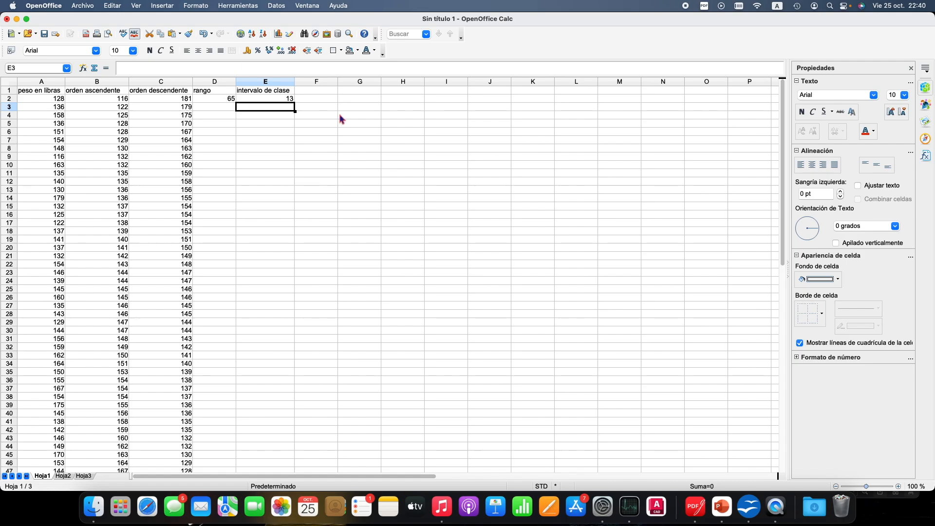
left_click(361, 112)
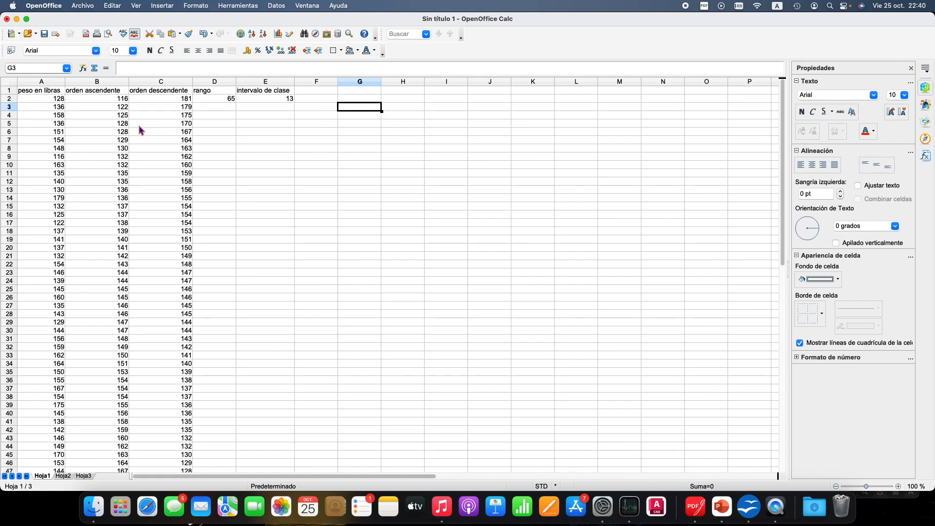
left_click(116, 99)
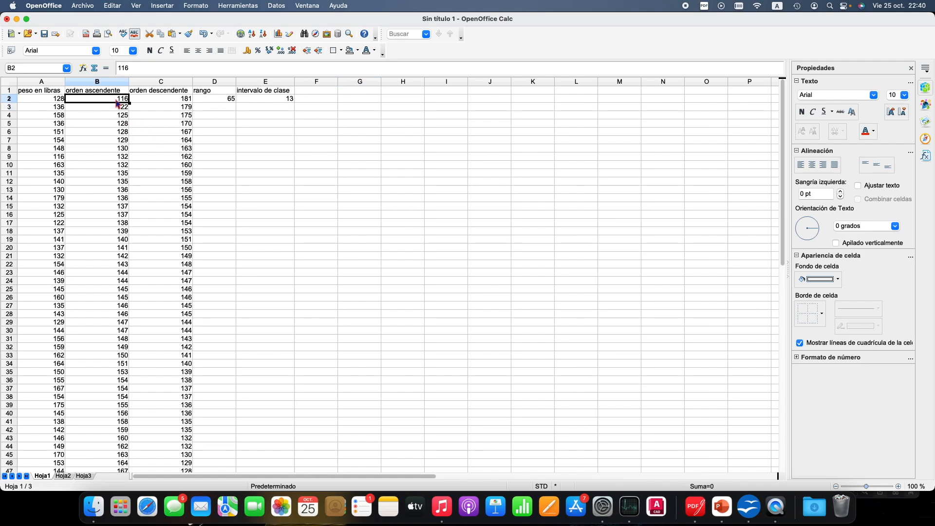
left_click(349, 108)
type("116")
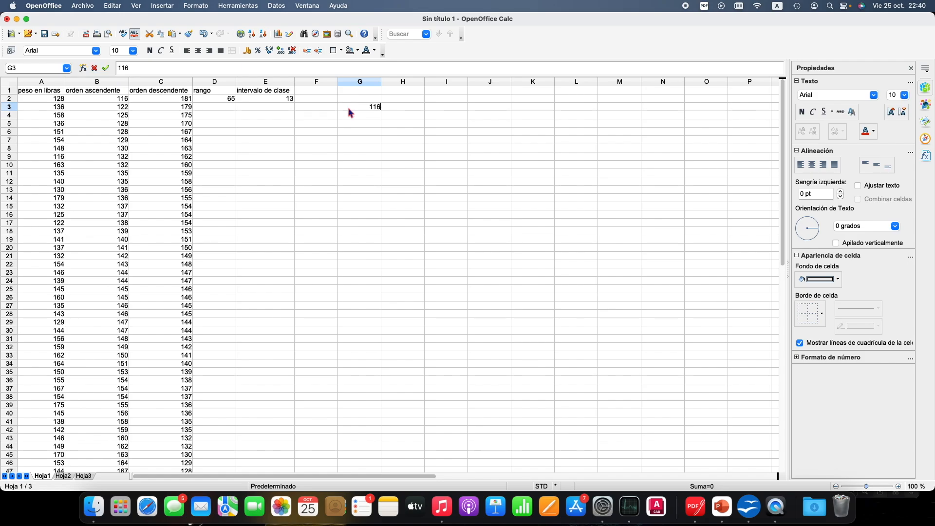
Calculate the first class's upper limit in H3 with =G3+13 and review both limits in G3:H3
left_click(394, 110)
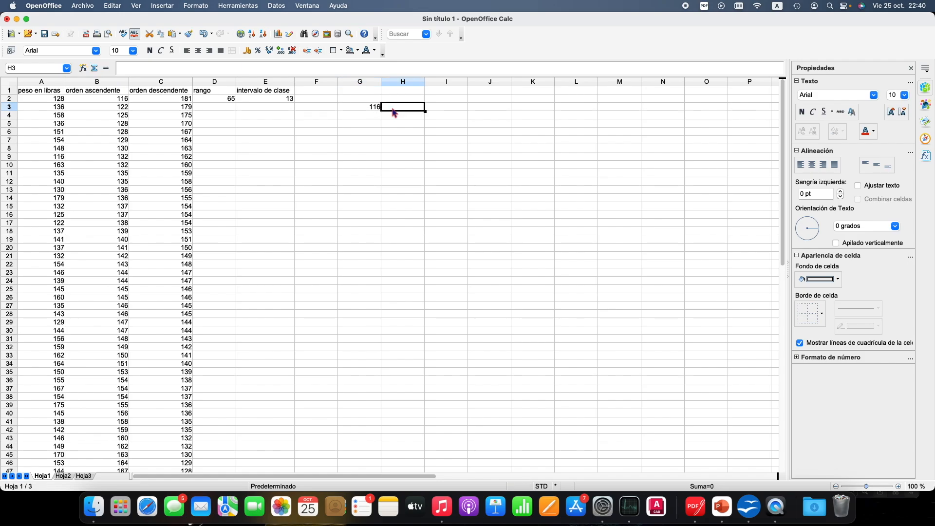
type("=")
left_click(377, 110)
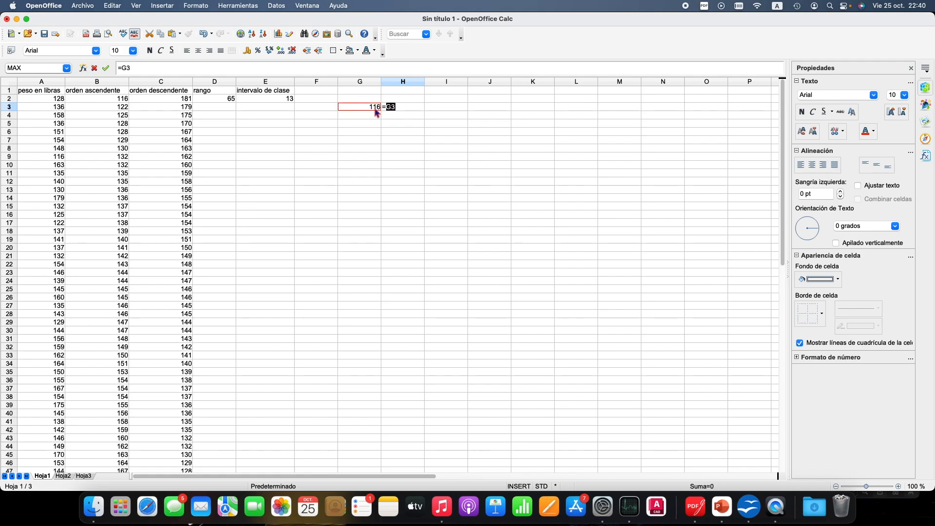
type("+13")
key("Return")
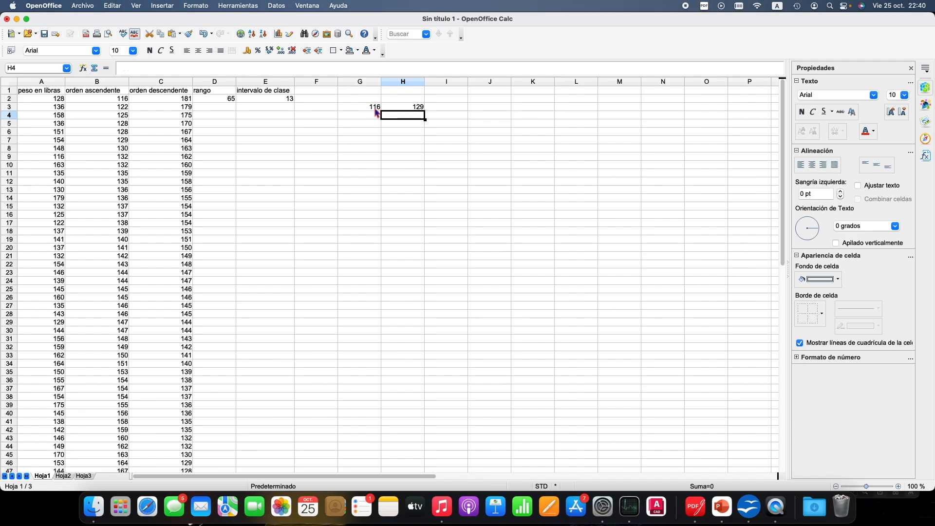
left_click_drag(377, 107, 418, 108)
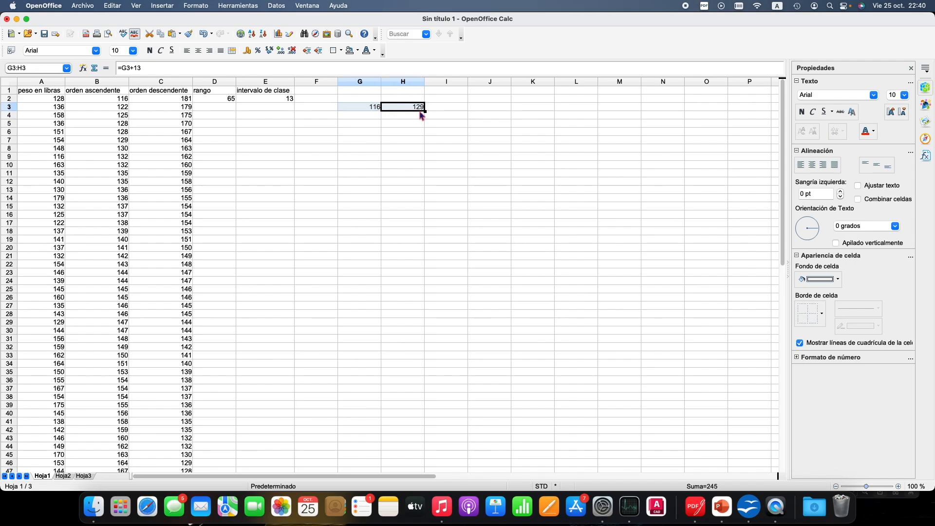
left_click(377, 127)
left_click(377, 111)
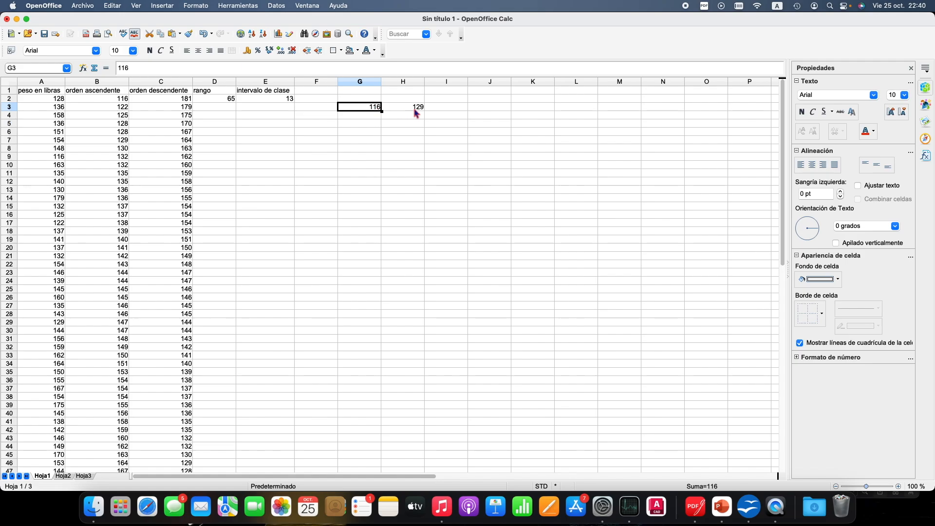
left_click(417, 112)
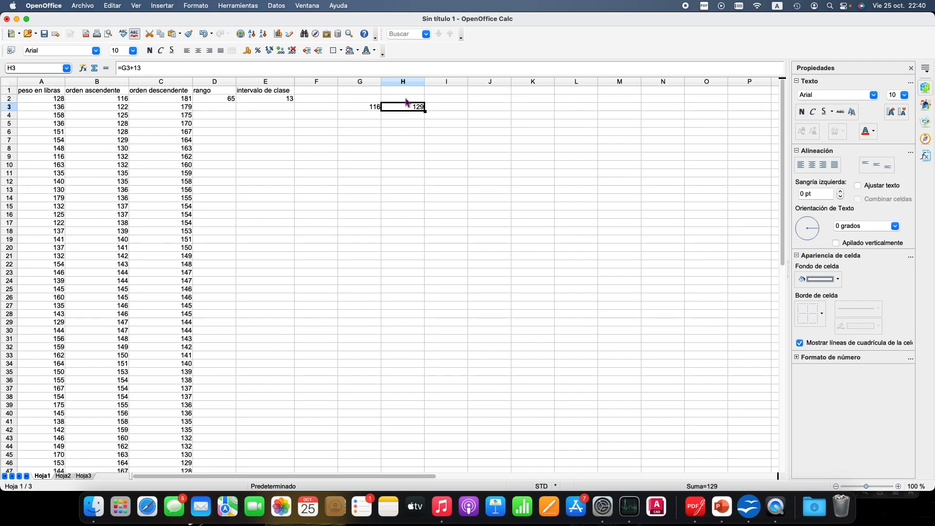
Enter 130 in G4 as the second class's lower limit and calculate its upper limit in H4 with =G4+13
left_click(376, 119)
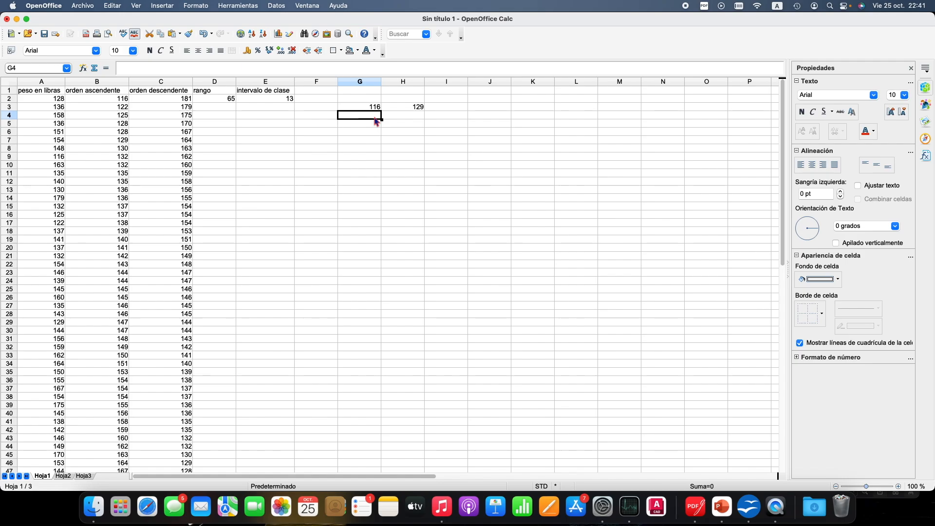
type("130")
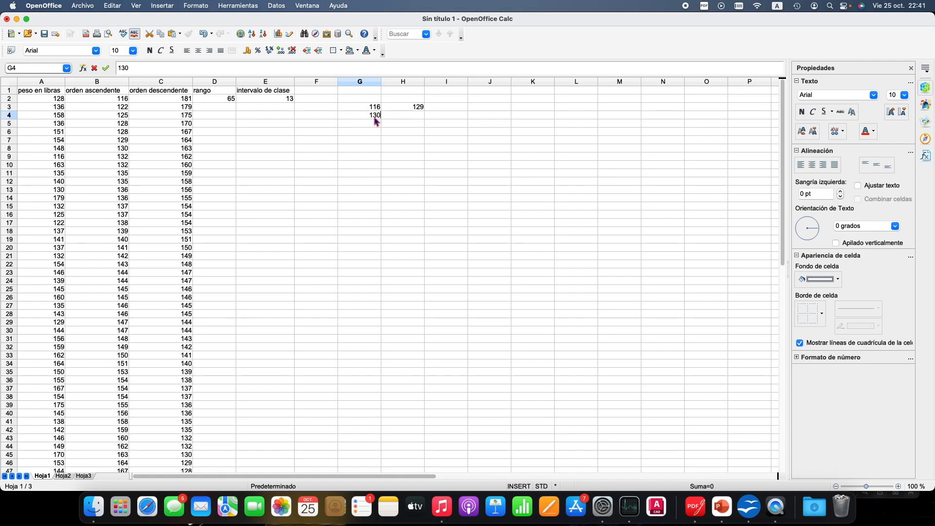
left_click(390, 121)
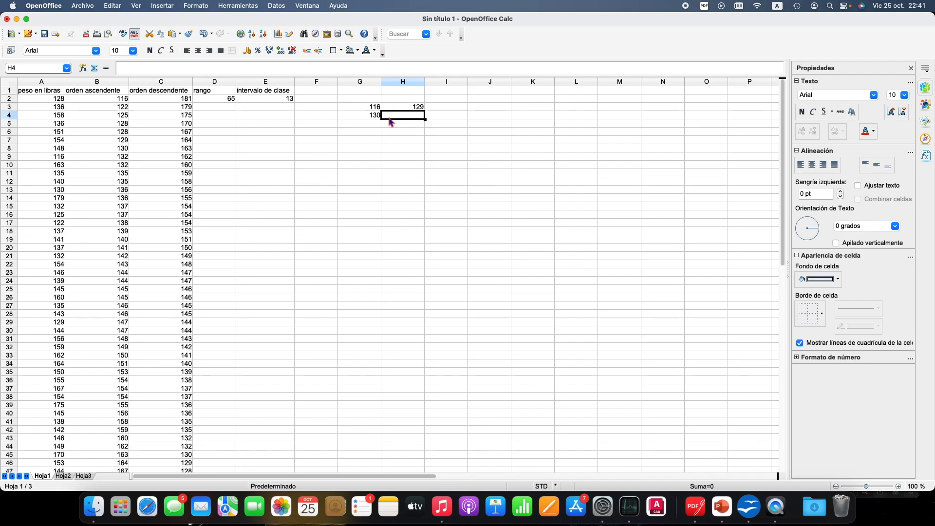
type("=")
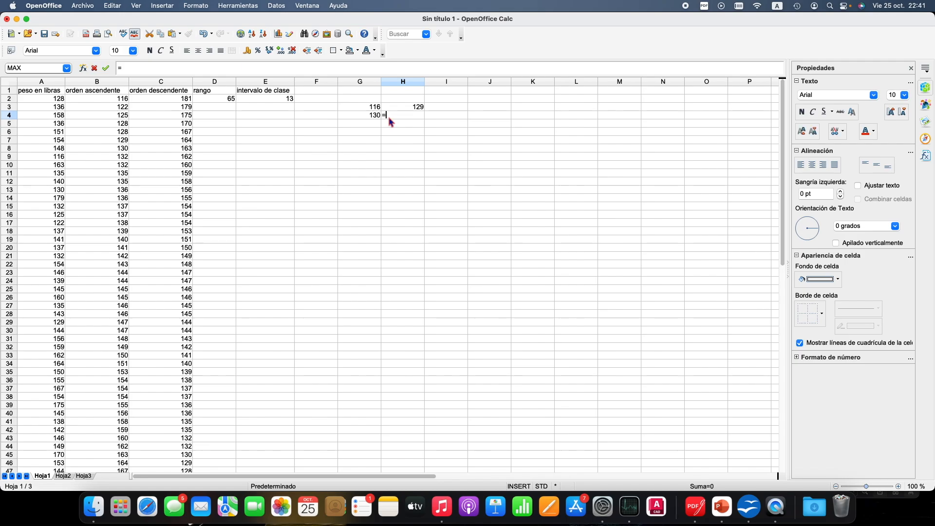
left_click(368, 119)
type("+13")
key("Return")
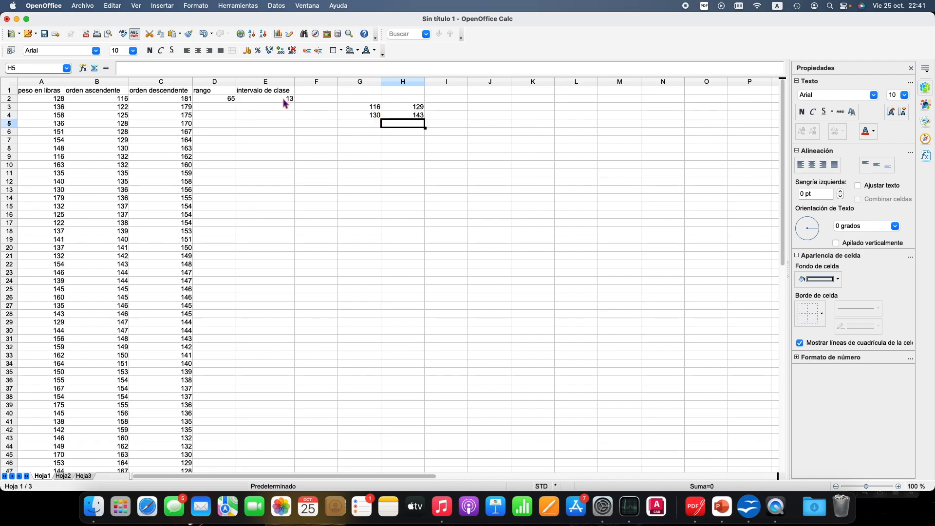
left_click(375, 110)
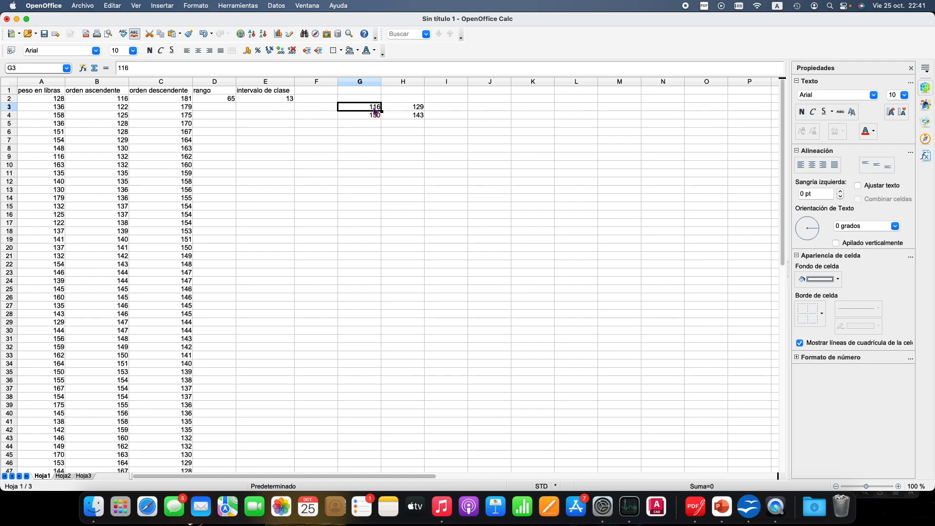
left_click(426, 158)
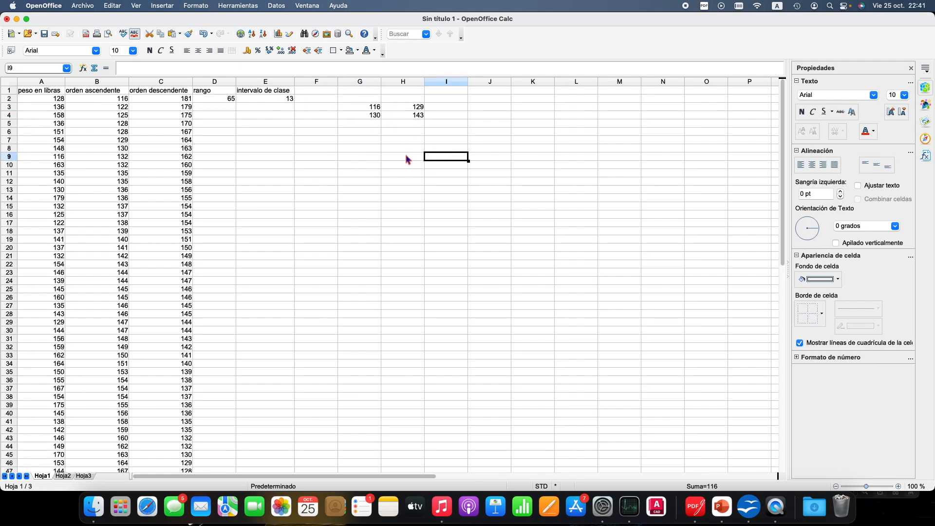
Enter 144 in G5 as the third class's lower limit and calculate its upper limit in H5 with =G5+13
left_click(374, 128)
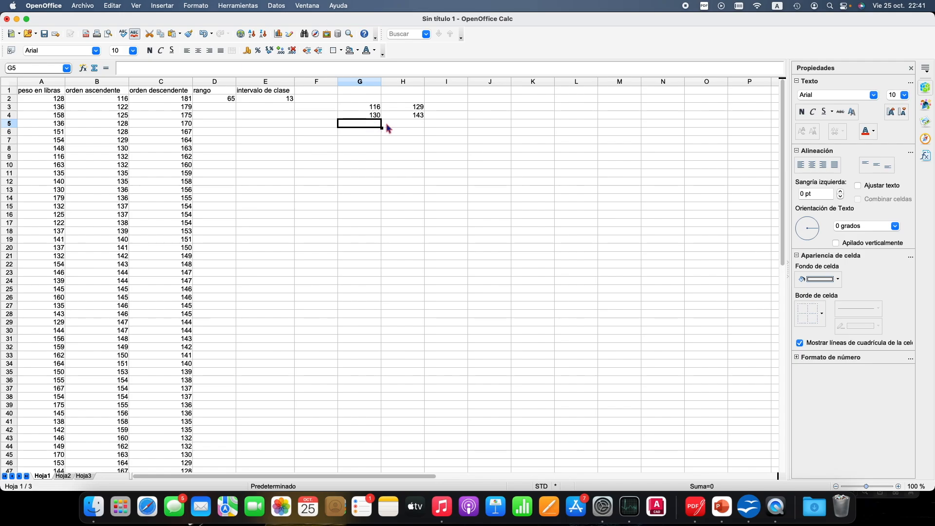
type("144")
left_click(397, 128)
type("=")
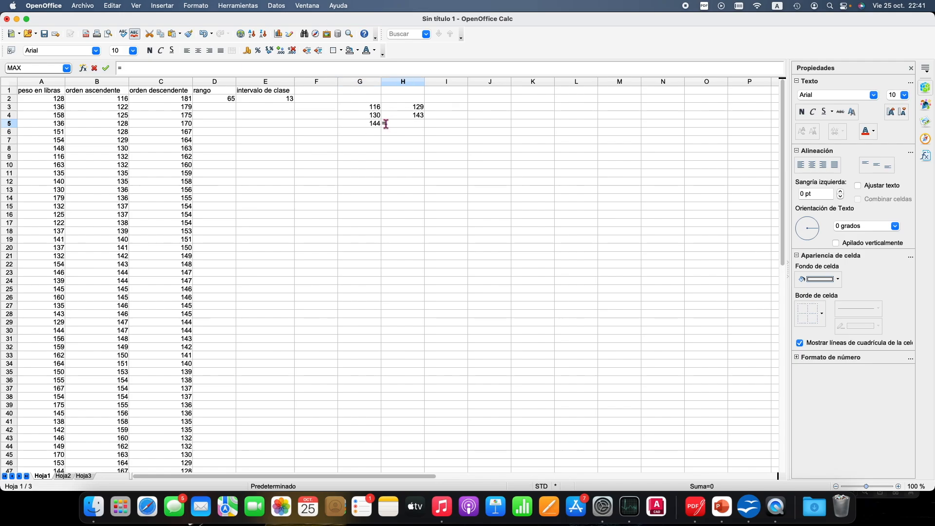
left_click(377, 124)
type("+13")
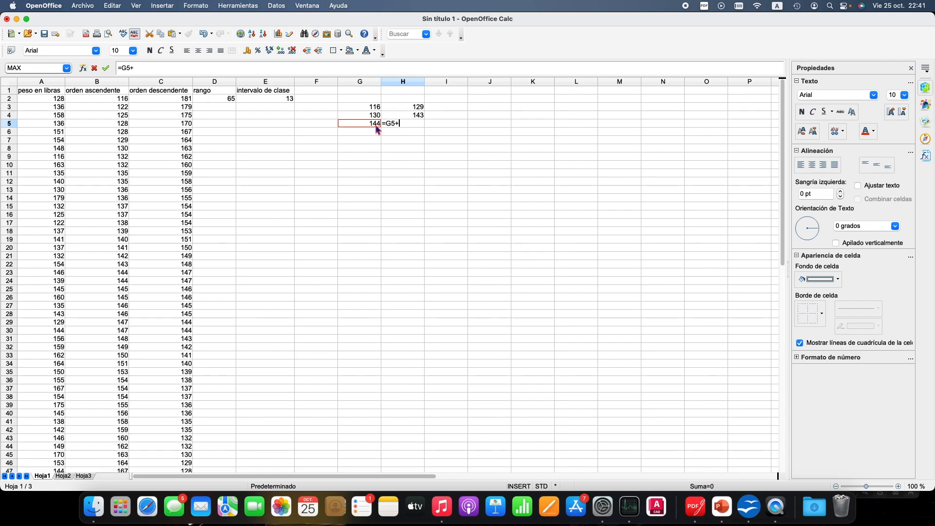
key("Return")
Enter 158 in G6 as the fourth class's lower limit and calculate its upper limit in H6 with =G6+13
left_click(374, 134)
type("158")
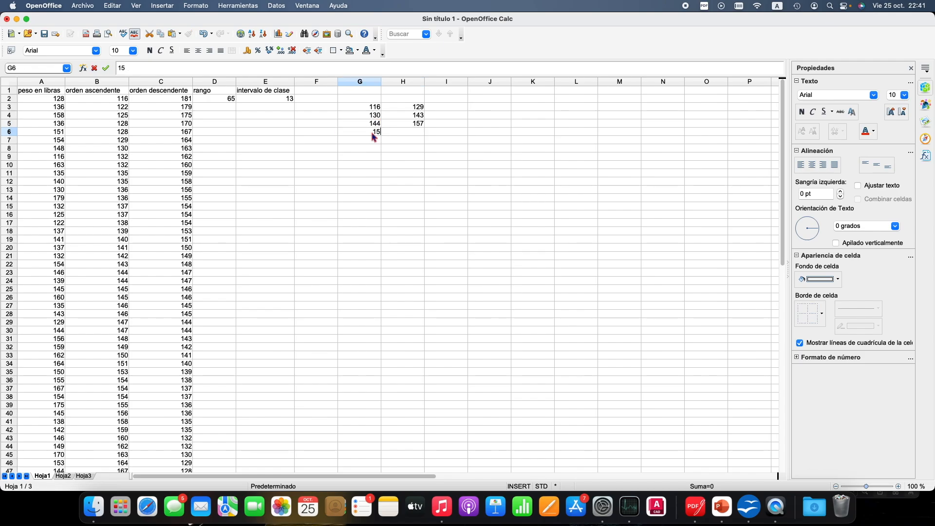
left_click(399, 135)
type("=")
key("BackSpace")
type("=")
left_click(374, 135)
type("+13")
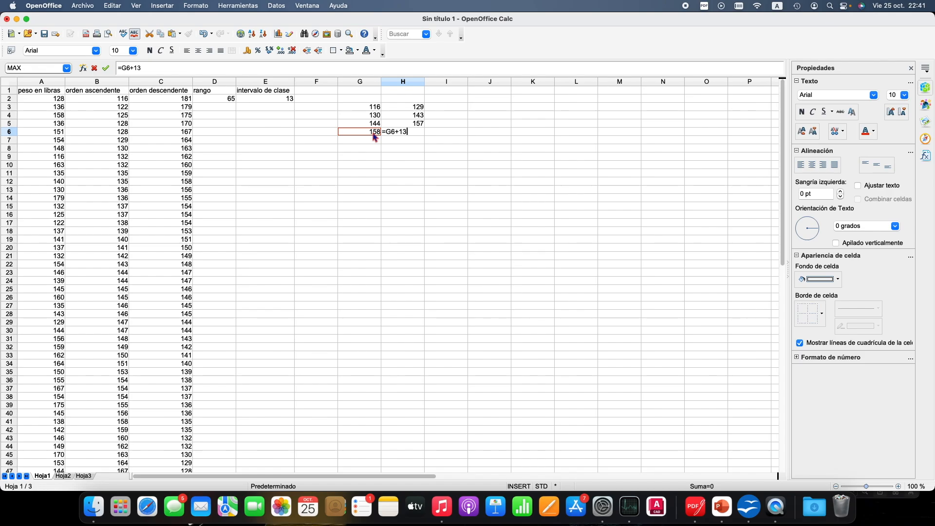
key("Return")
Enter 172 in G7 as the fifth class's lower limit and calculate its upper limit in H7 with =G7+13
left_click(376, 143)
type("172")
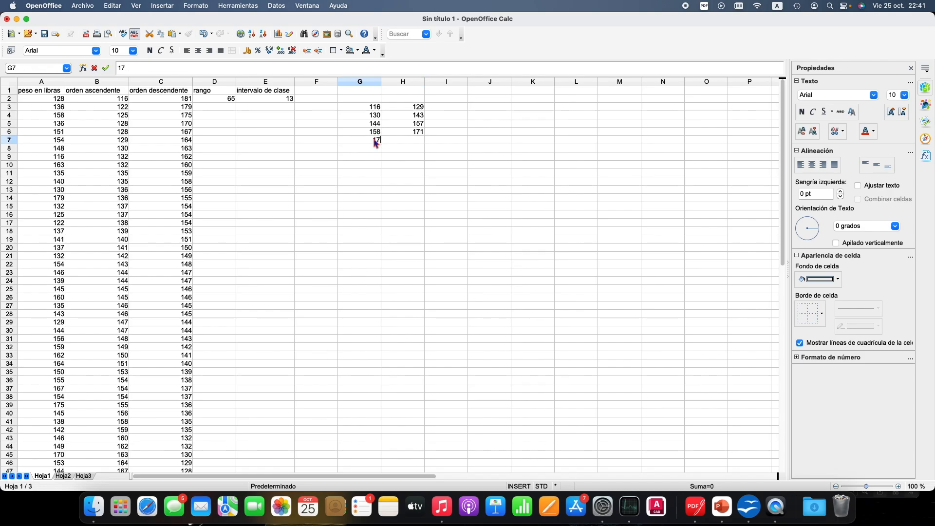
left_click(394, 143)
type("=")
left_click(375, 144)
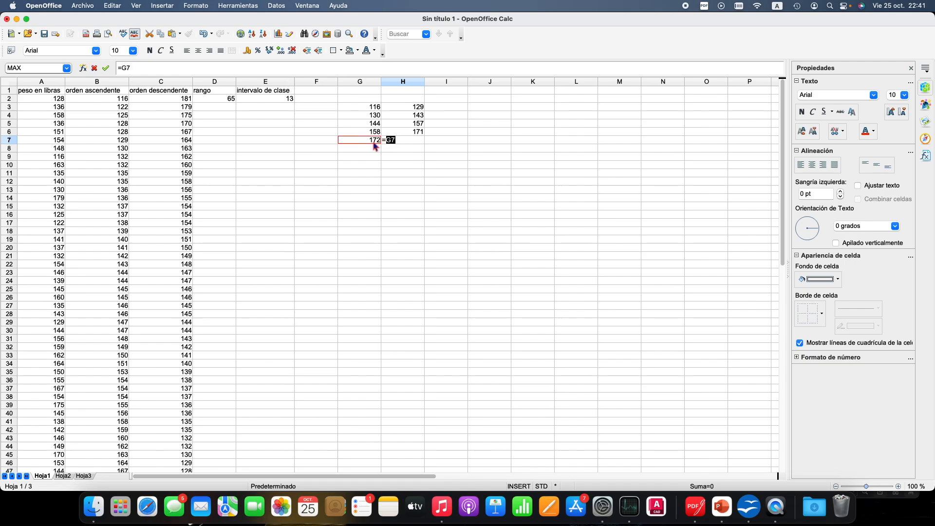
type("+13")
key("Return")
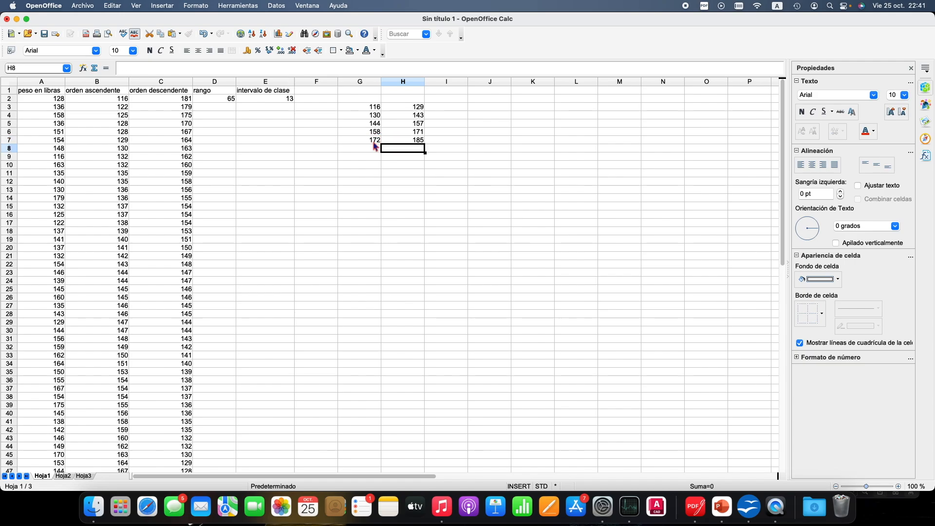
Review the class limits in G3:H7 and compare them with the smallest weight in B2 and the largest in C2
left_click(374, 142)
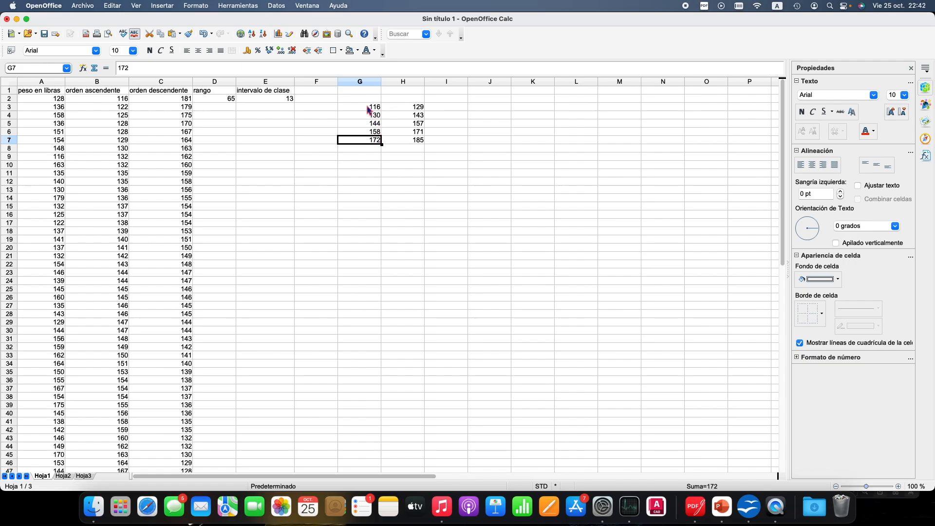
left_click_drag(369, 107, 426, 116)
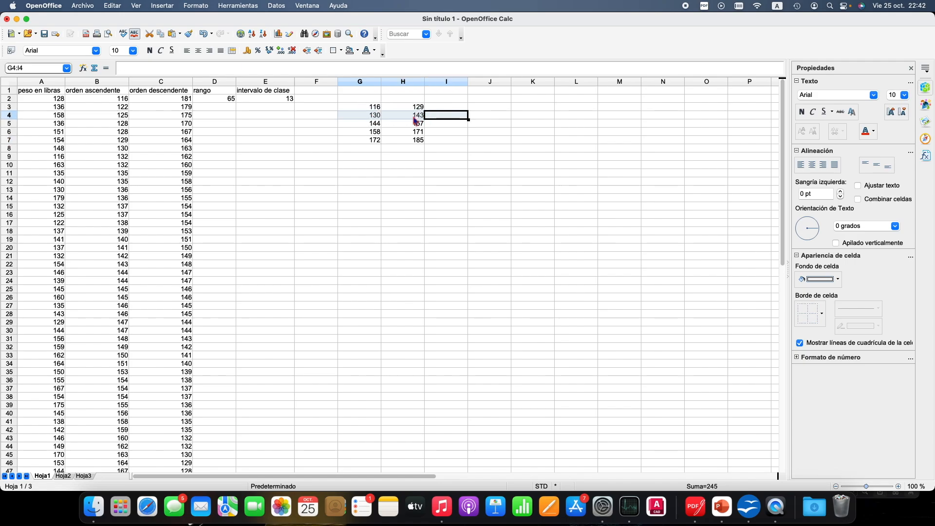
left_click_drag(370, 126, 416, 145)
left_click(403, 167)
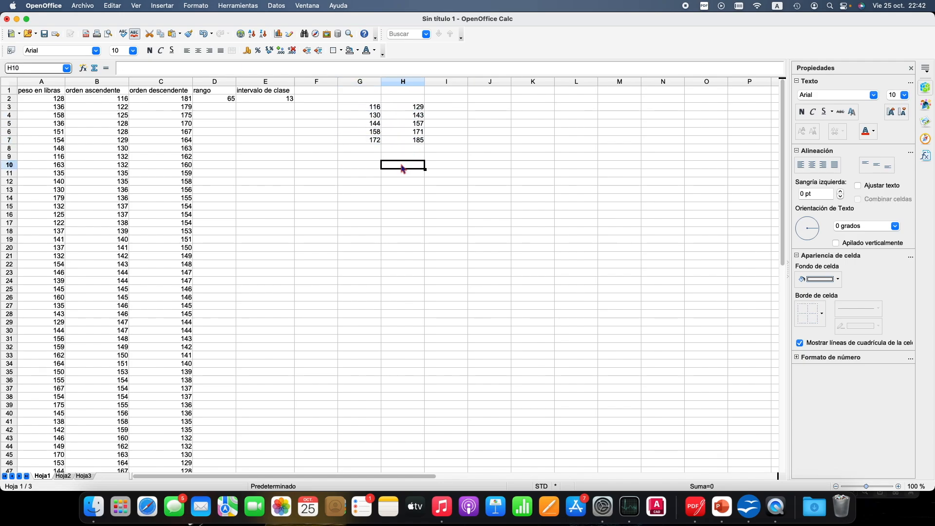
left_click(121, 101)
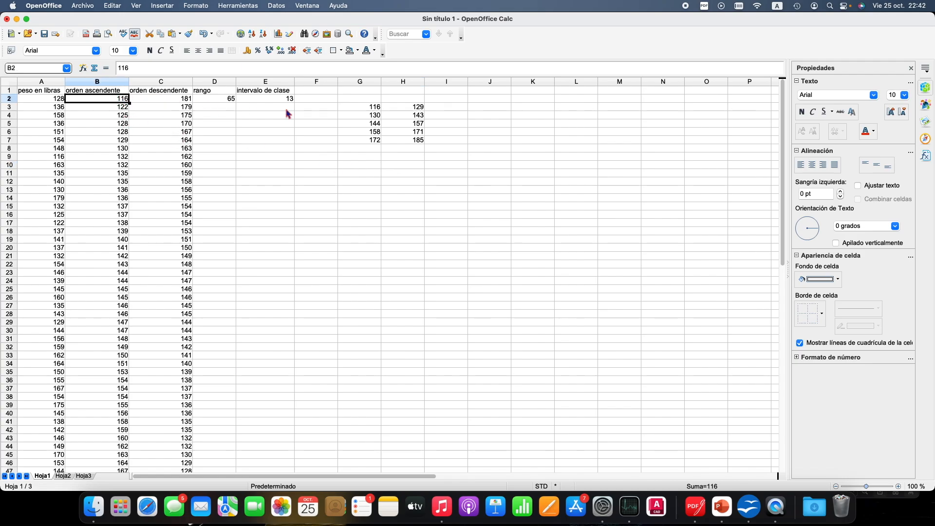
left_click(376, 108)
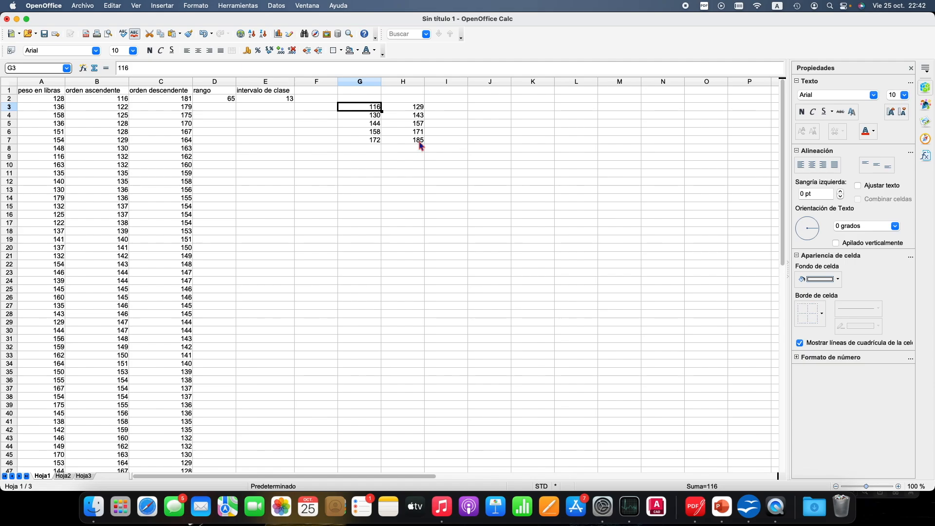
left_click(419, 142)
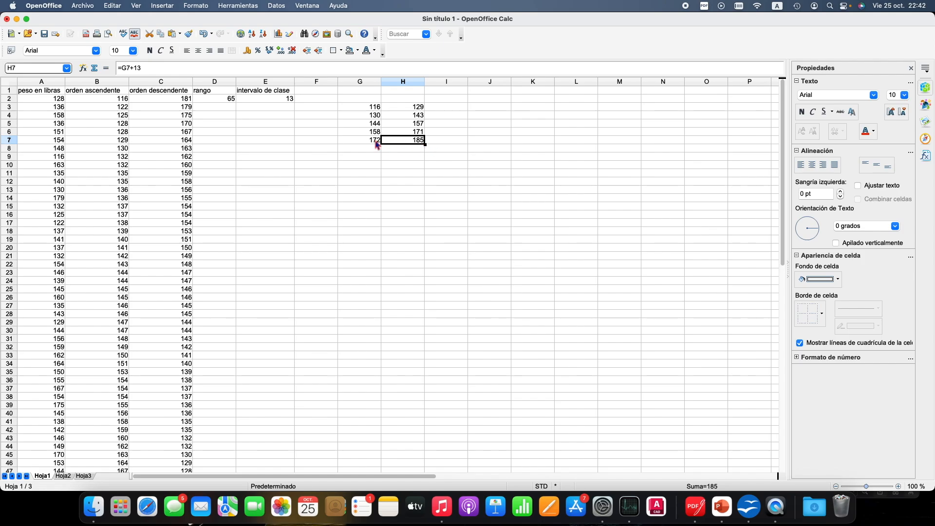
left_click_drag(374, 110, 409, 142)
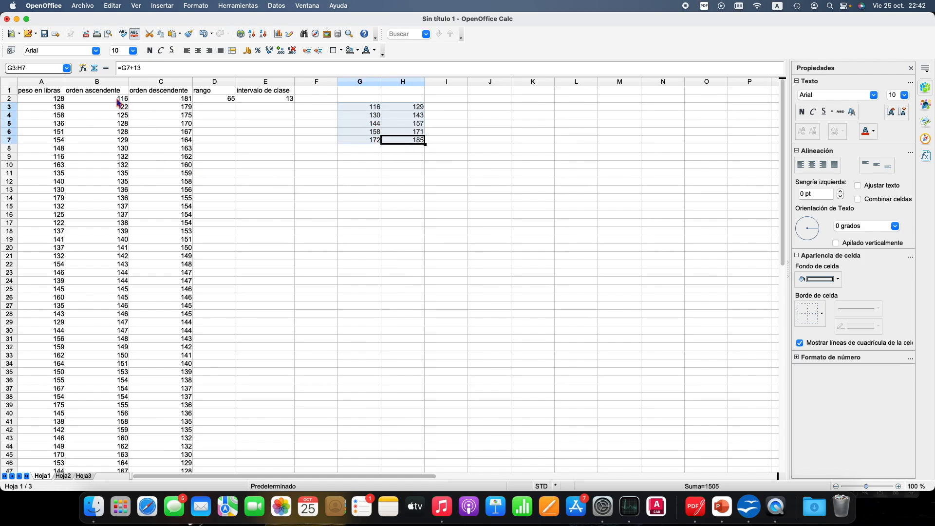
left_click(118, 102)
left_click(174, 101)
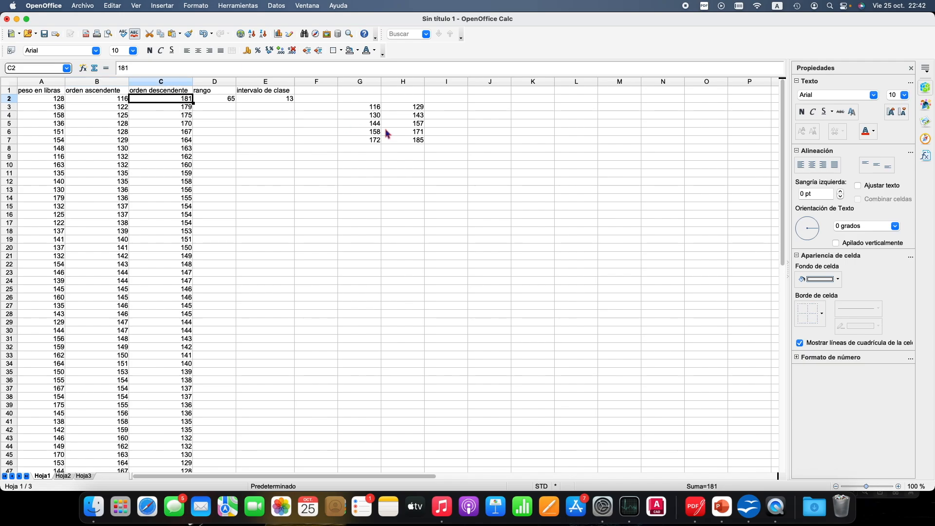
left_click_drag(376, 107, 422, 146)
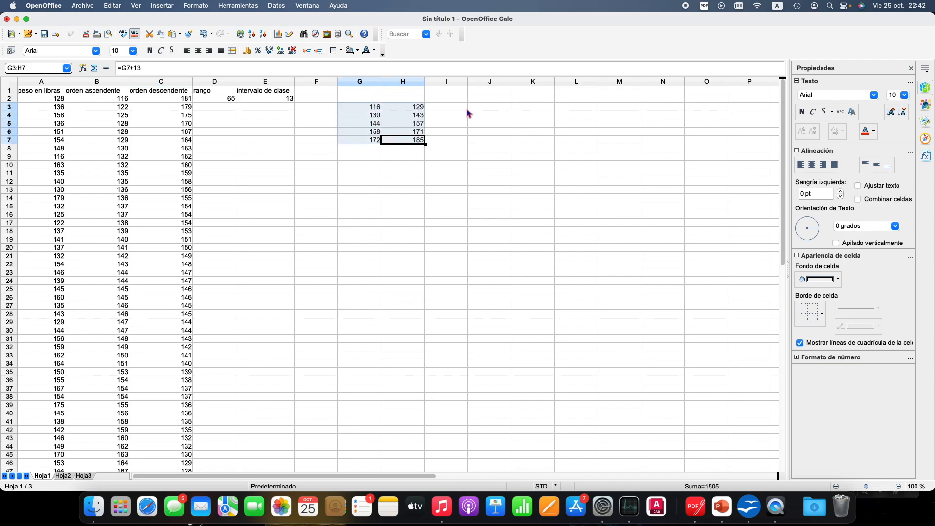
Examine the lower and upper limits of the first two classes in G3:H4
left_click(478, 108)
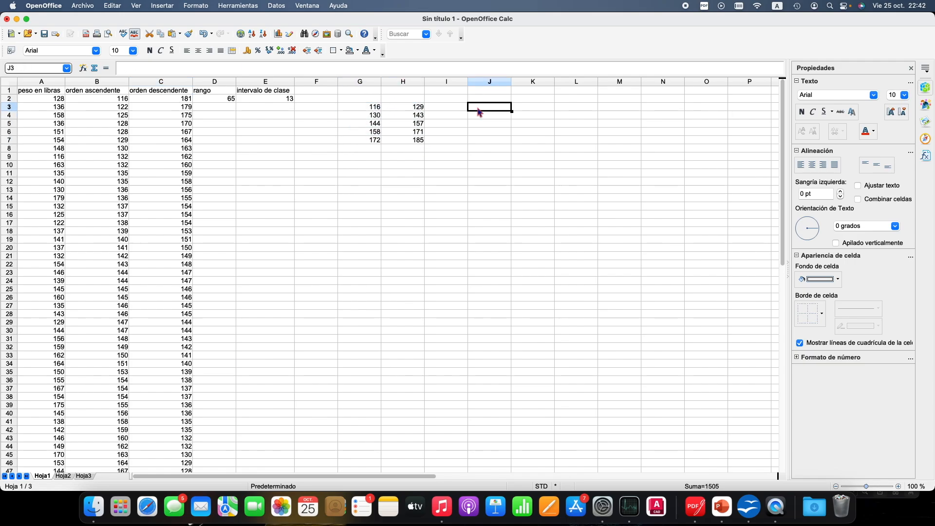
left_click(378, 110)
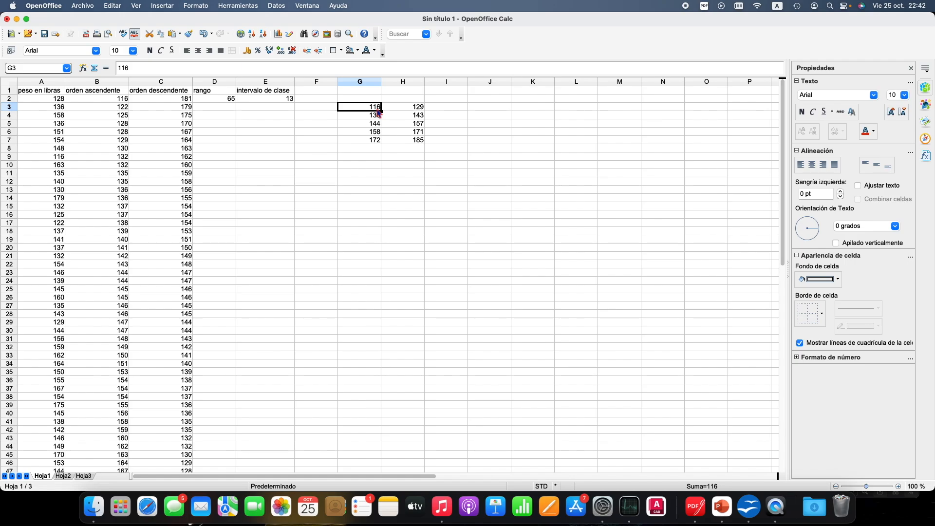
left_click(419, 112)
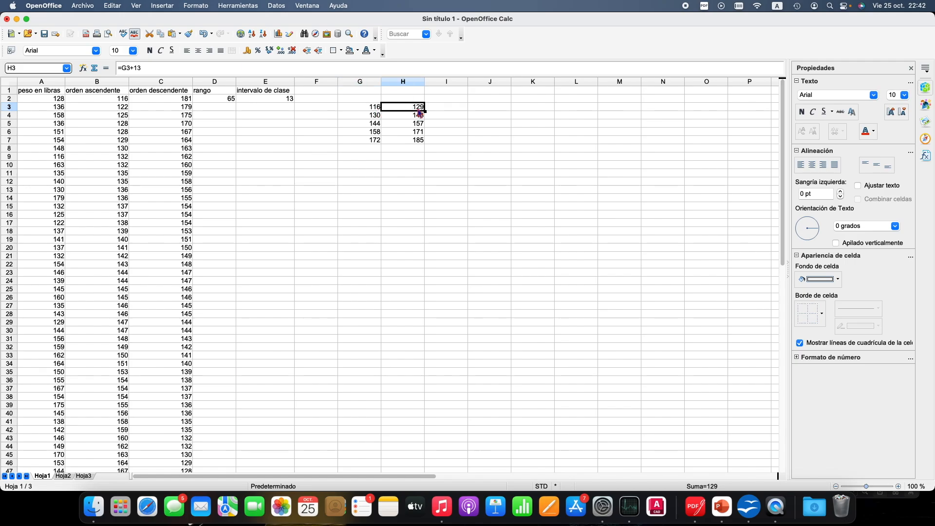
left_click(376, 116)
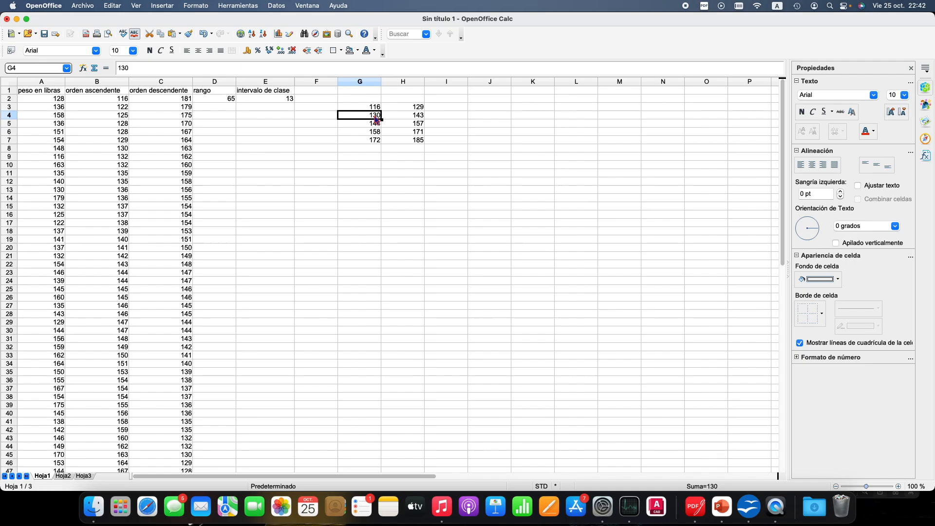
left_click(422, 118)
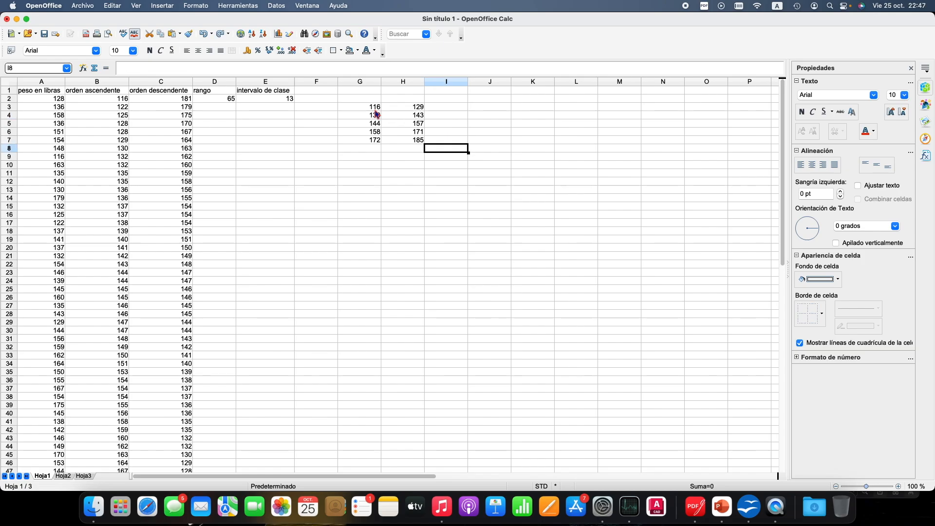
Enter the headers "limite inferior" in F1 and "limite superior" in G1
left_click(318, 92)
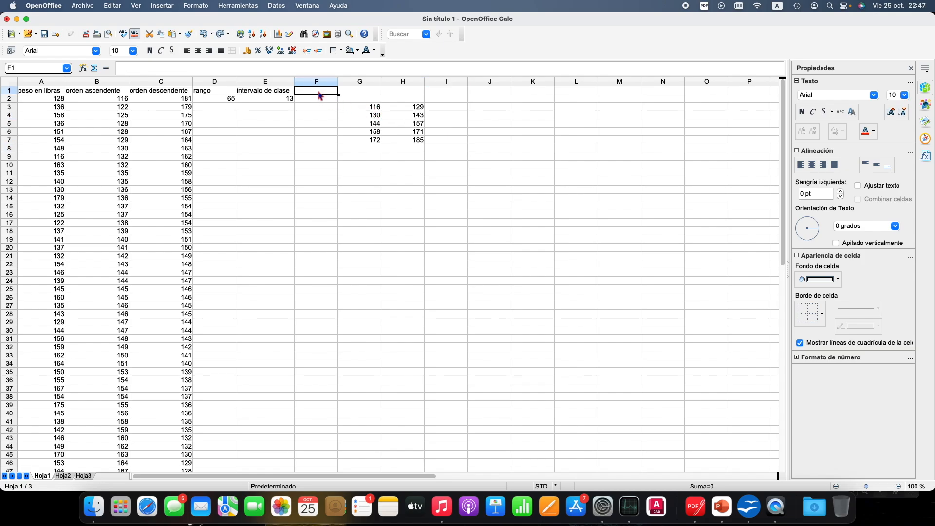
type("limi")
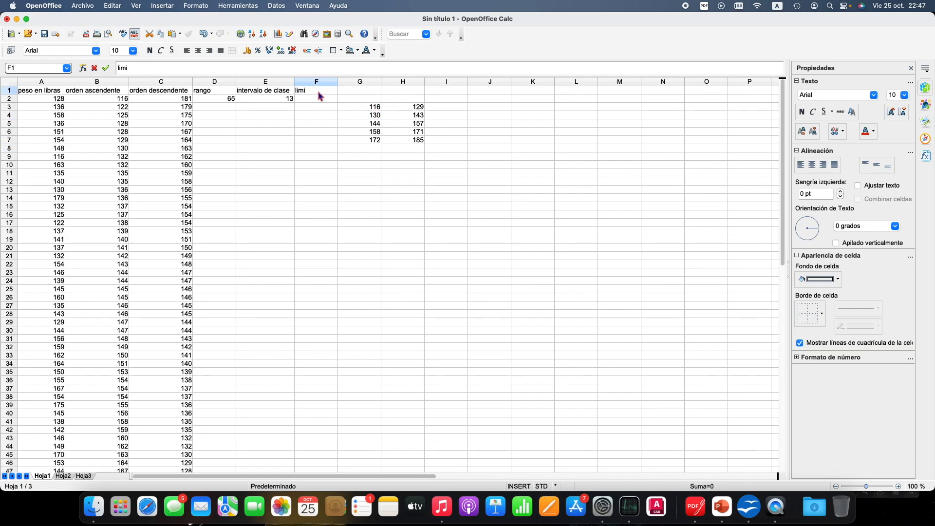
type("te inferior")
key("Tab")
type("limit ")
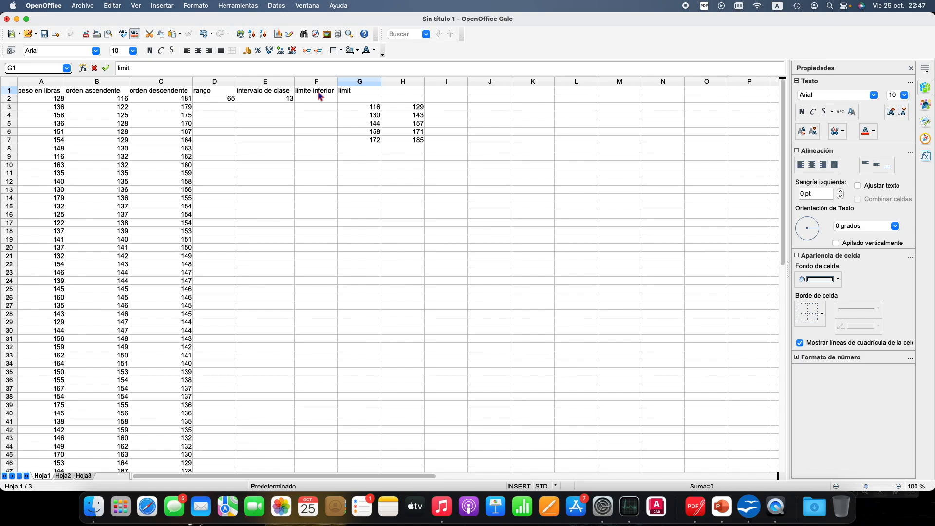
type("e superior")
Copy the lower limits from G3:G7 to F2 and the upper limits from H3:H7 to G2, overwriting the existing data
left_click_drag(372, 107, 376, 141)
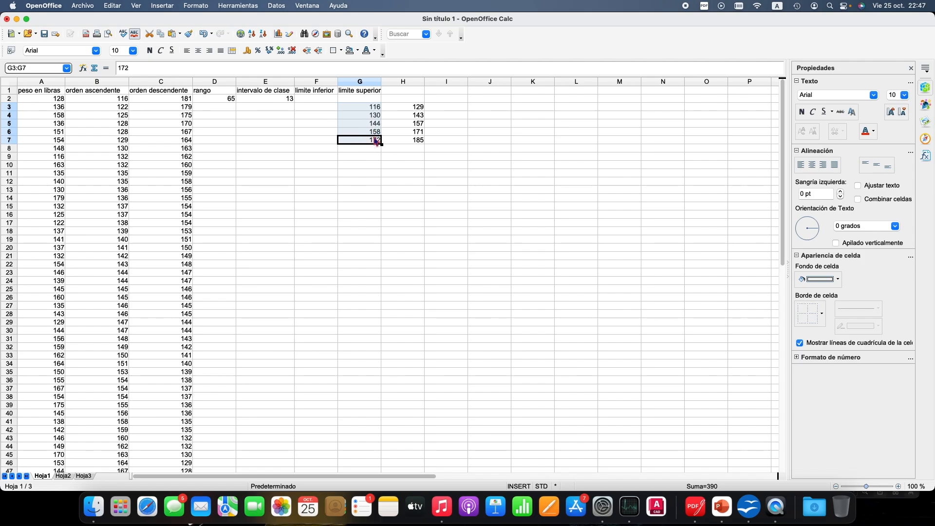
key("super+c")
left_click(324, 101)
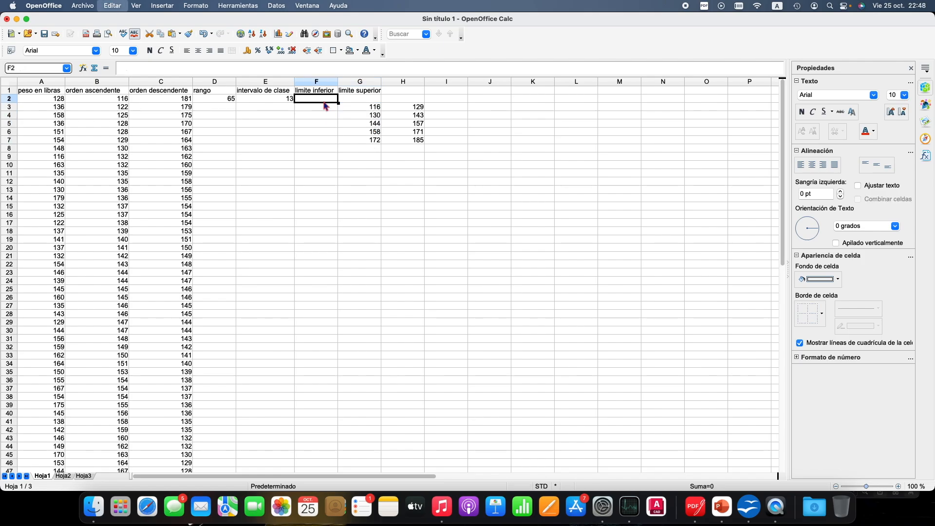
key("super+v")
left_click_drag(422, 108, 420, 143)
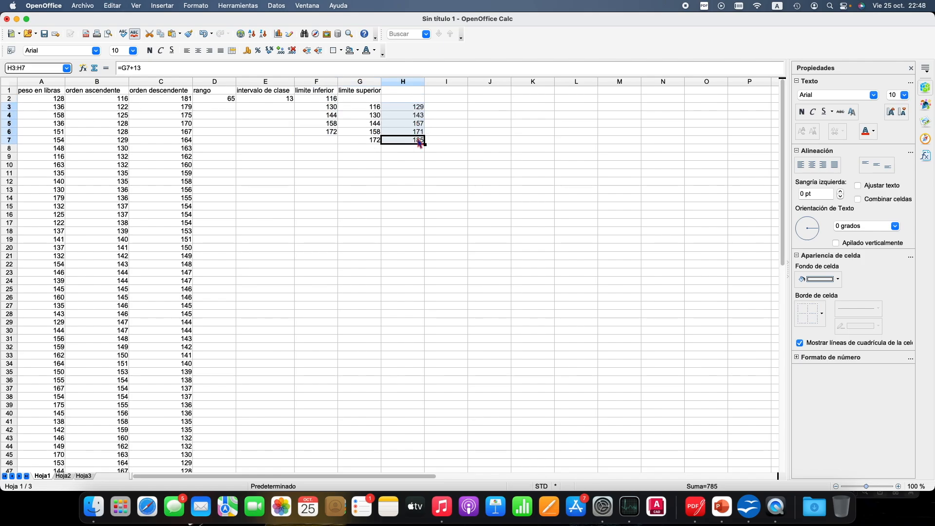
left_click(375, 100)
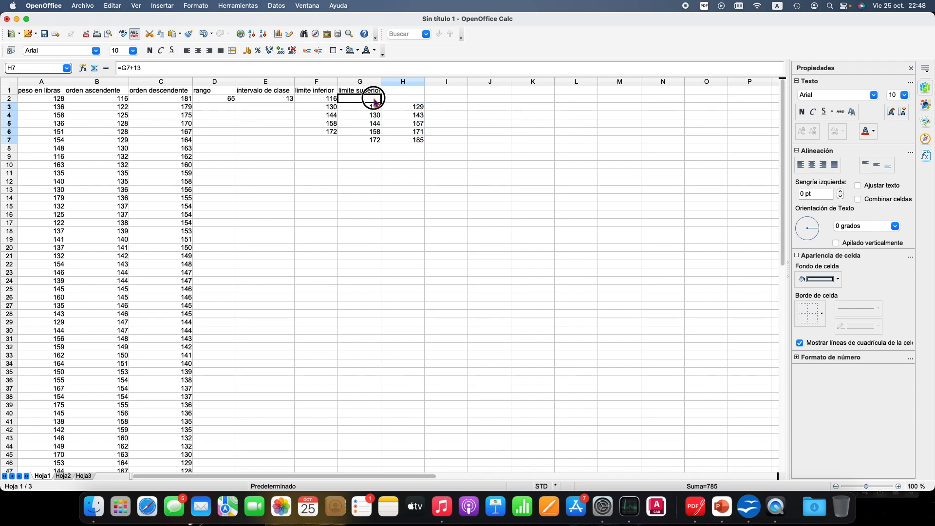
key("super+v")
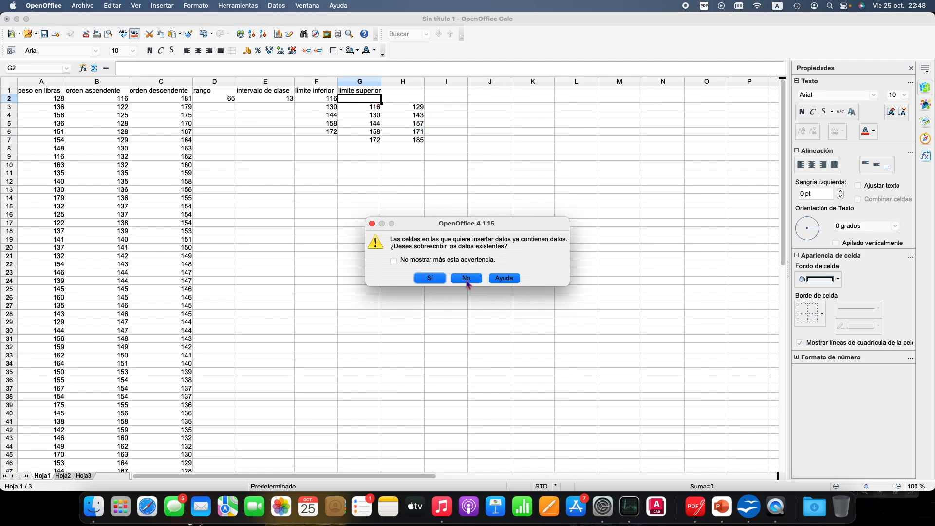
left_click(431, 280)
Delete the leftover contents of G7:H7 and H2:I9 beside the class limits table
left_click_drag(376, 141, 416, 146)
key("Delete")
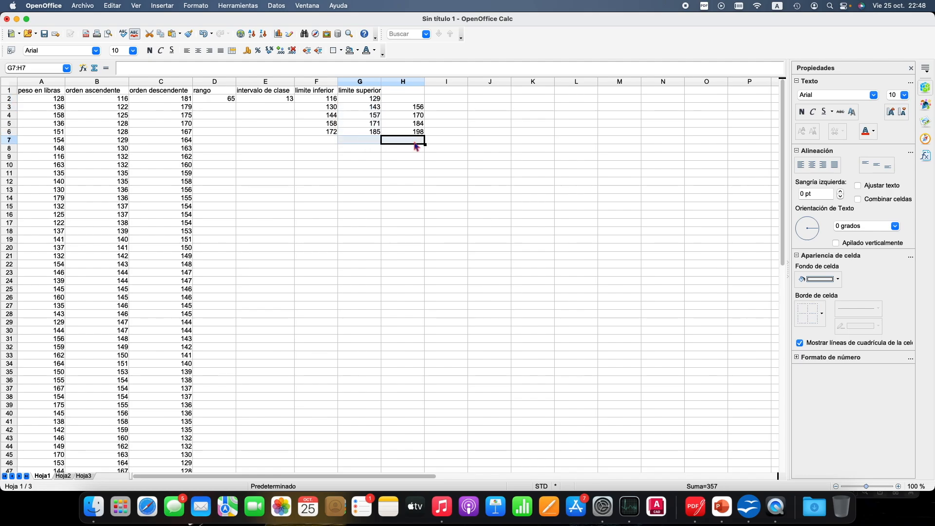
left_click_drag(445, 159, 412, 99)
key("Delete")
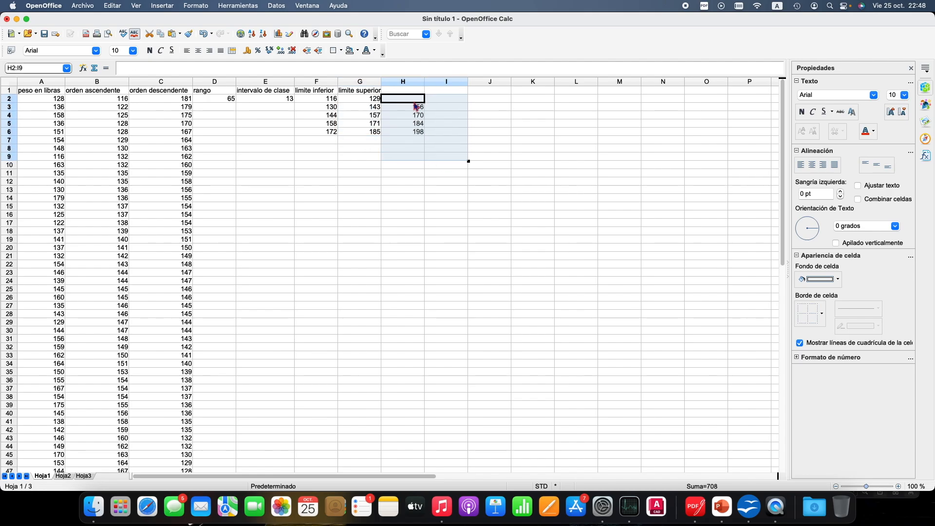
left_click(438, 158)
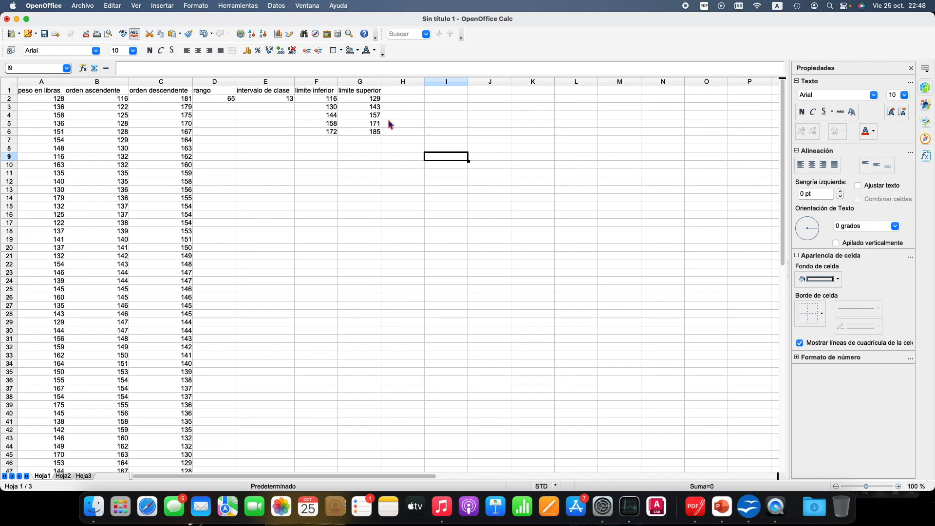
Enter the headers "limite real inferior" in H1 and "limite real superior" in I1
left_click(407, 95)
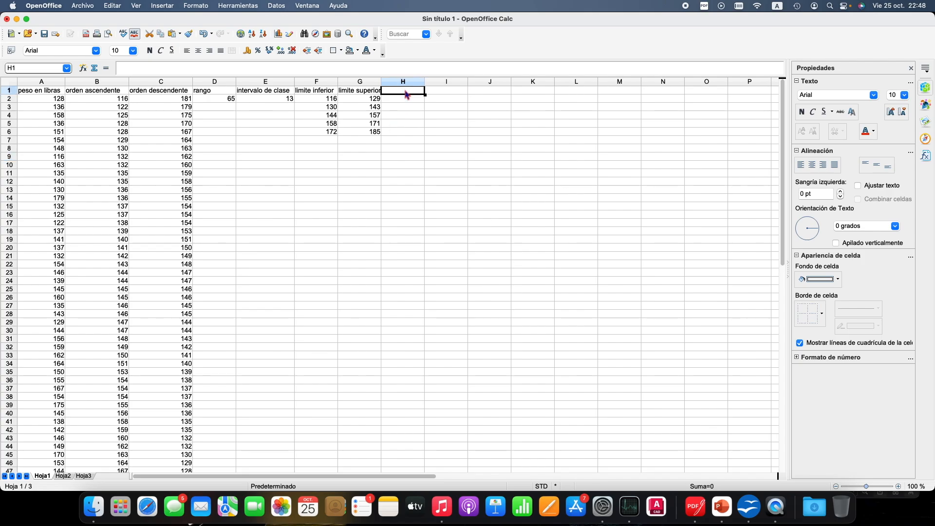
type("limite real inferior")
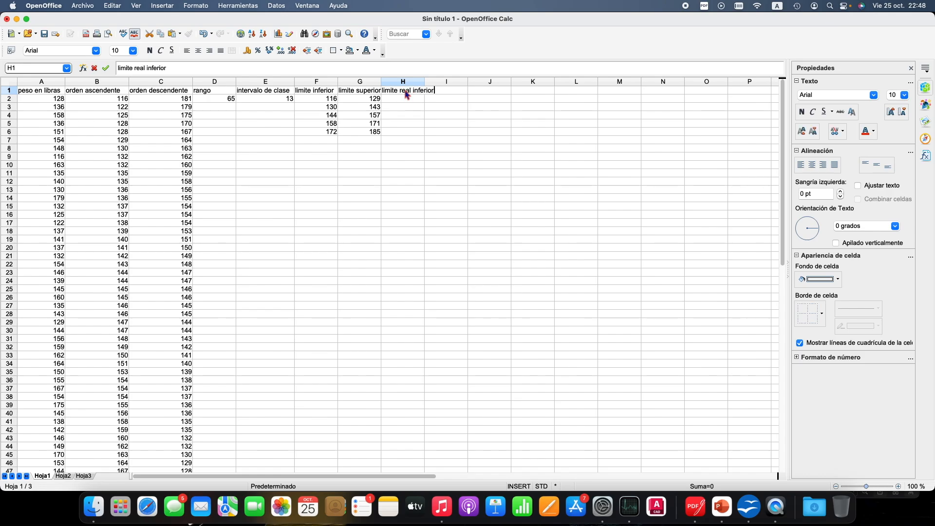
key("Tab")
type("limit")
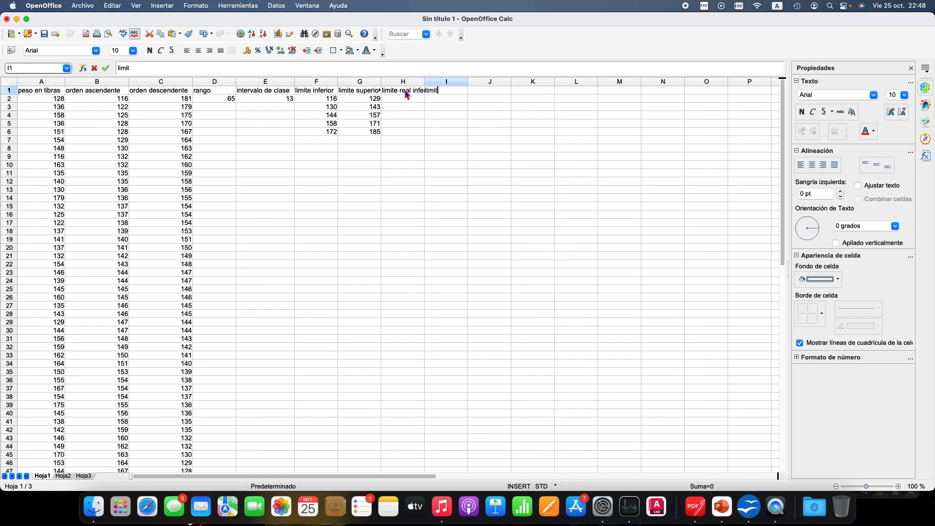
type("e real supe")
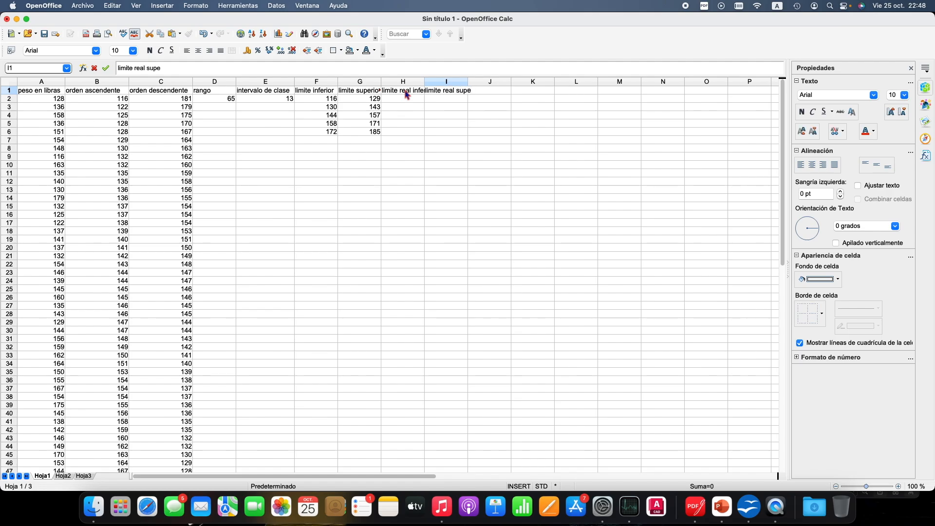
type("rior")
Fit the widths of columns H and I to their header text
left_click(409, 107)
double_click(424, 82)
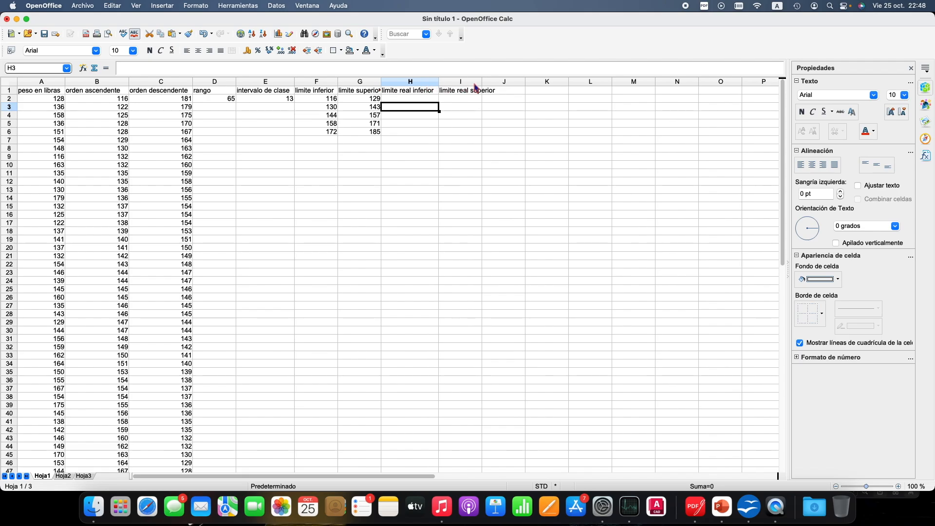
double_click(482, 81)
left_click(423, 125)
left_click(509, 223)
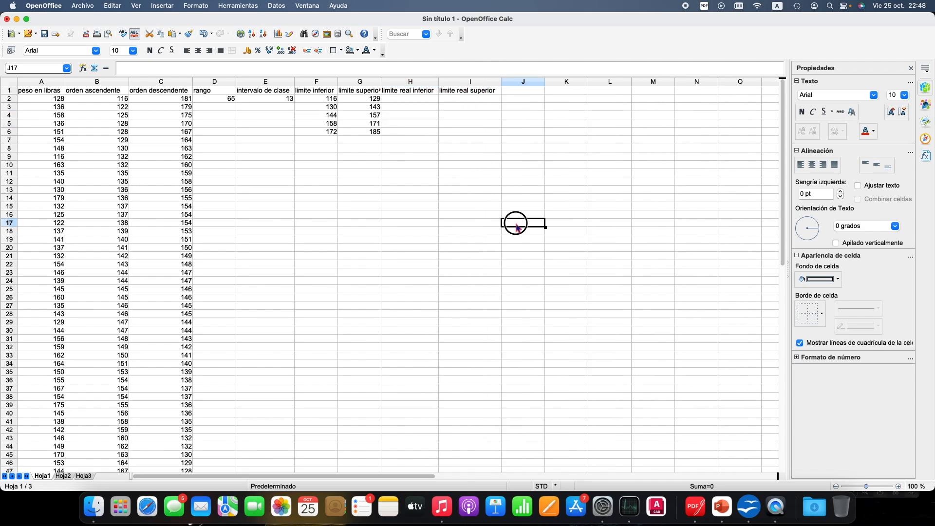
Look up the real class limit formulas on slide 21 of the PowerPoint presentation and return to the Calc sheet
left_click(724, 517)
key("Down")
key("Down")
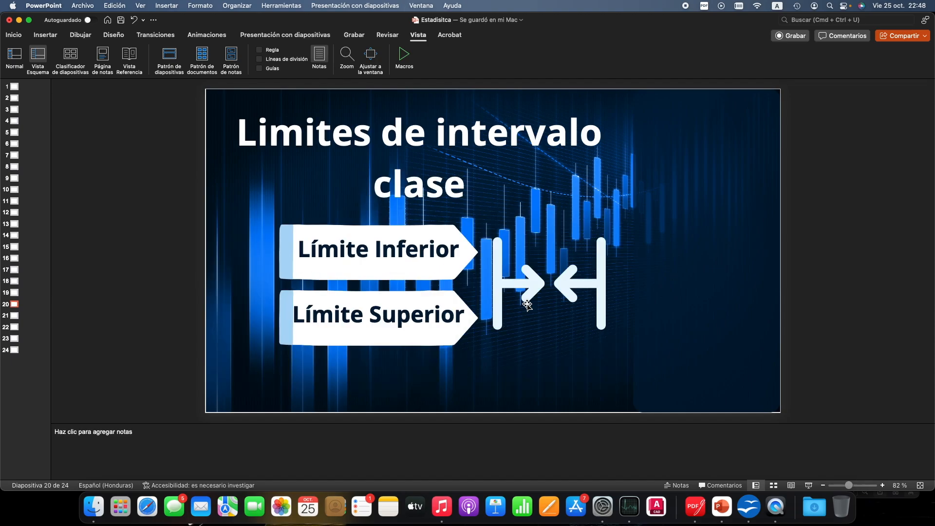
key("Down")
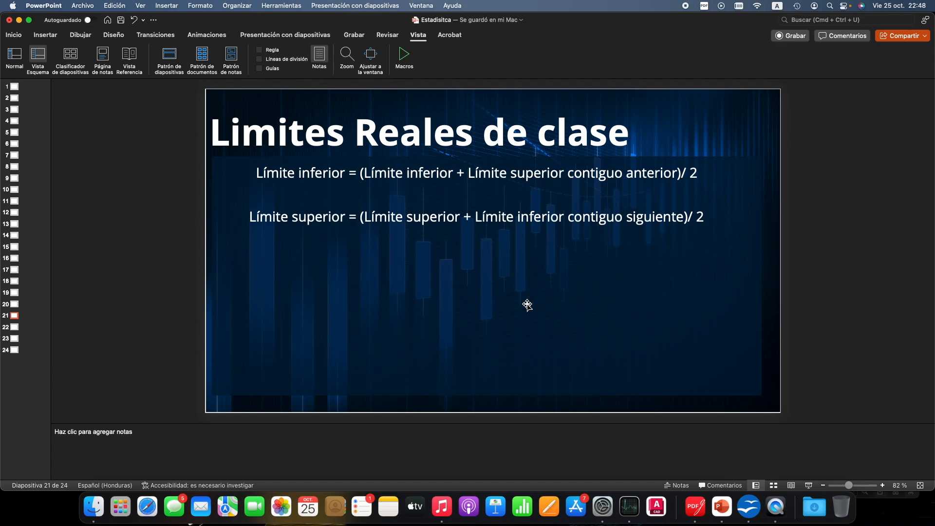
left_click(748, 507)
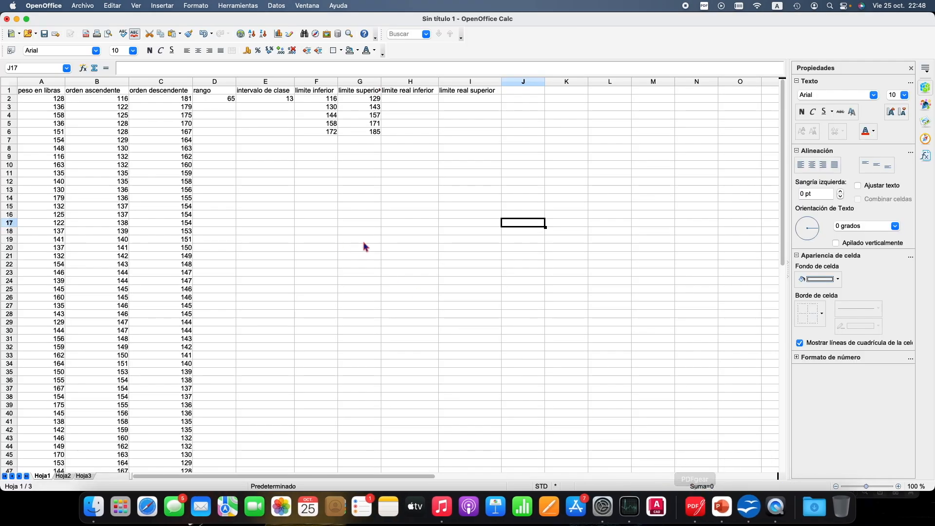
Calculate the first class's real lower limit in H2 with =(F2+115)/2
left_click(414, 99)
type("=")
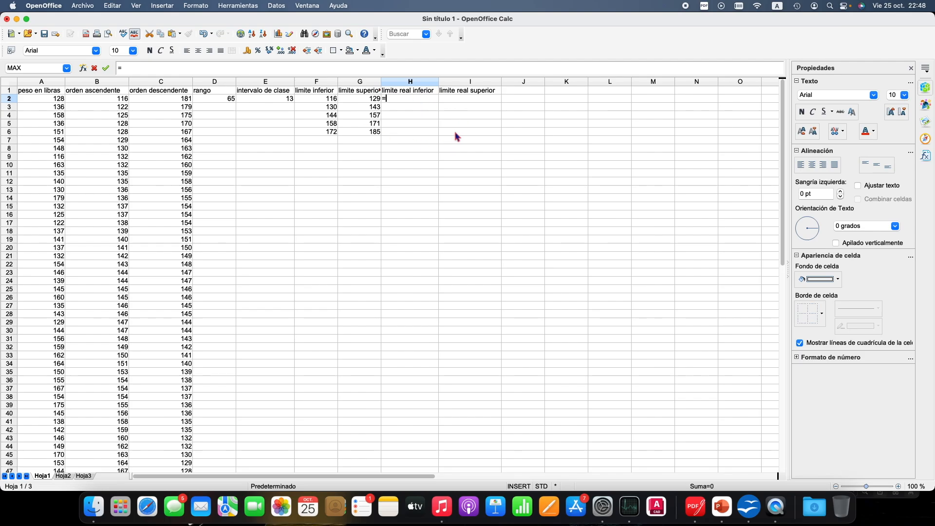
left_click(329, 99)
key("BackSpace")
type("(")
left_click(329, 100)
left_click(409, 98)
type("+")
type("115)/2")
key("Return")
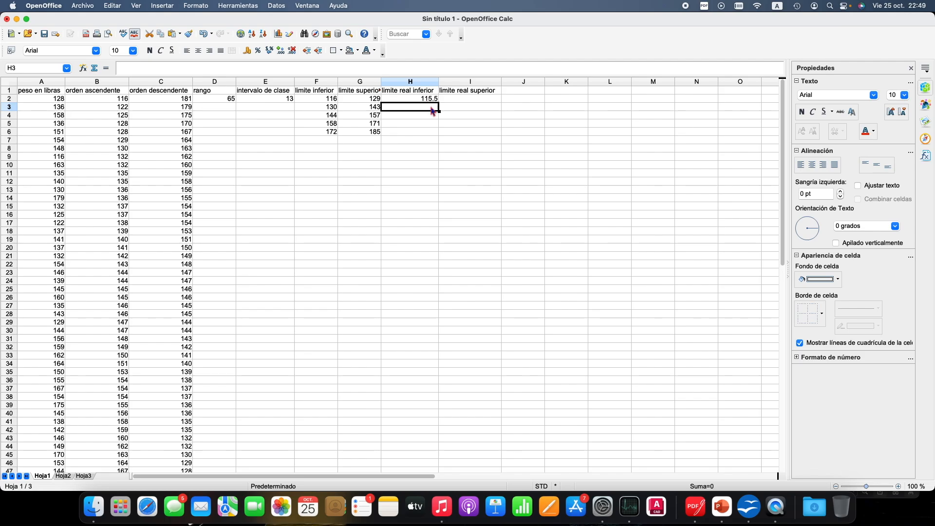
Calculate the second class's real lower limit in H3 with =(F3+129)/2
type("=")
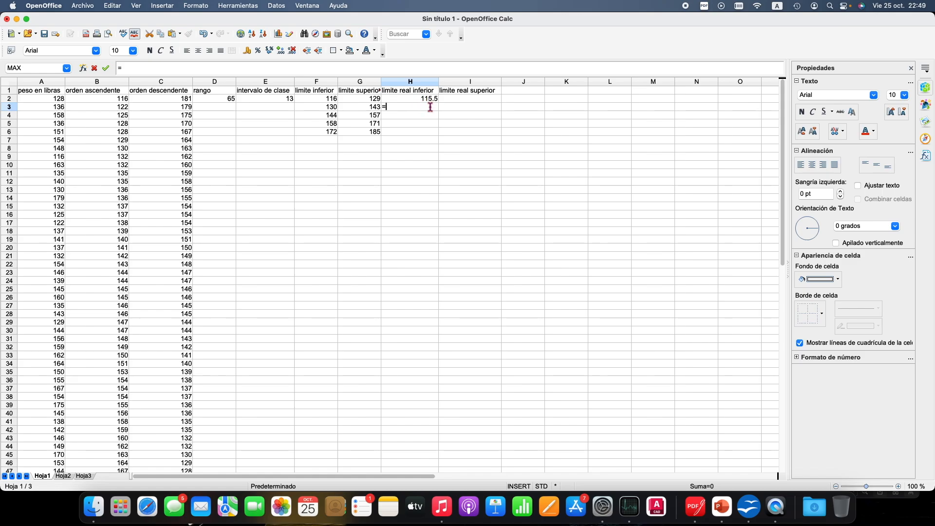
left_click(333, 108)
key("Left")
key("Left")
type("(")
left_click(410, 108)
type("+")
type("129)/2")
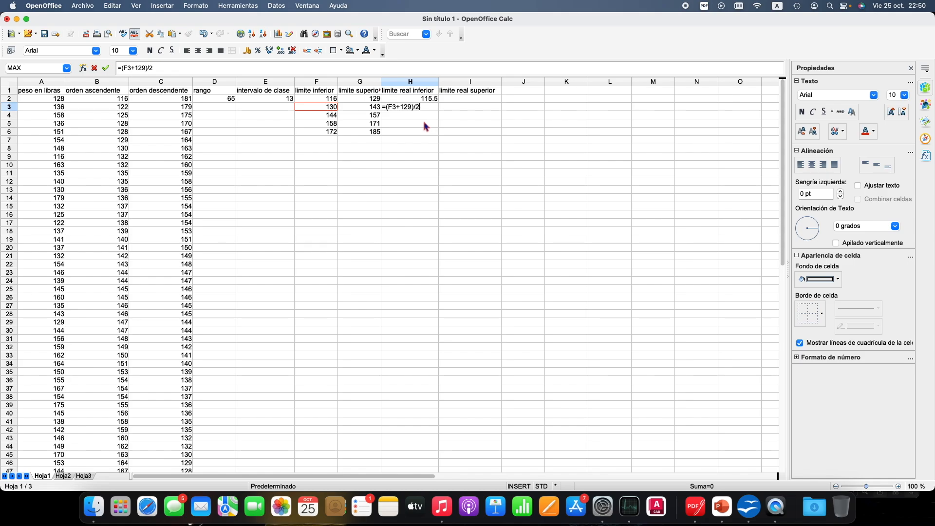
key("Return")
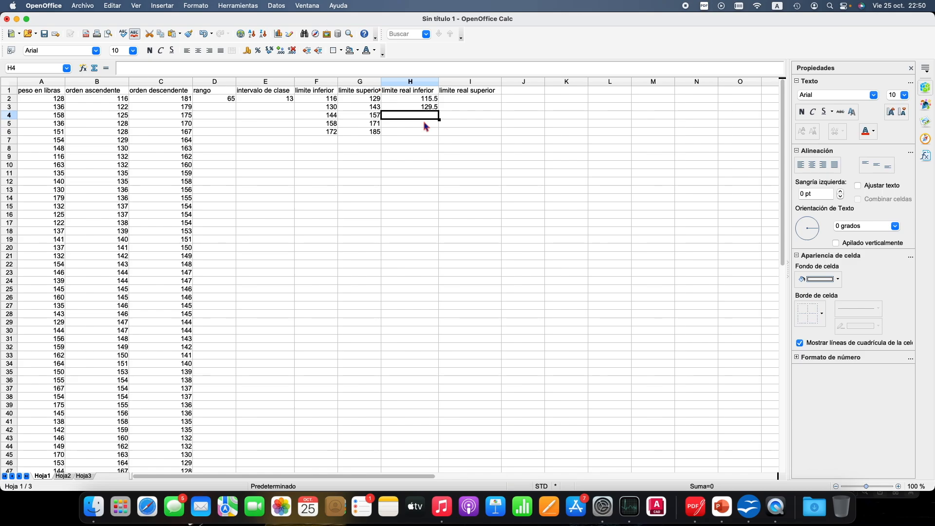
type("=(")
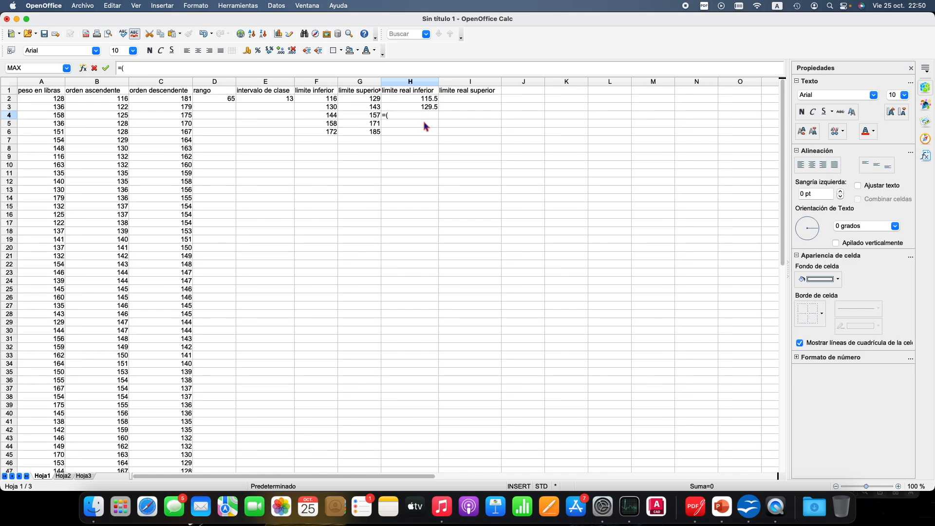
left_click(333, 117)
key("Right")
type("+")
type("143)")
key("Return")
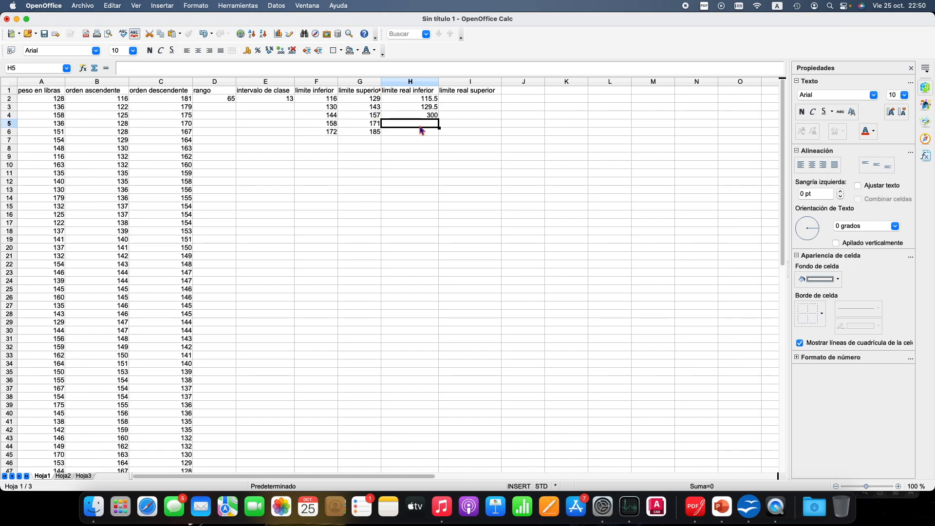
key("super+z")
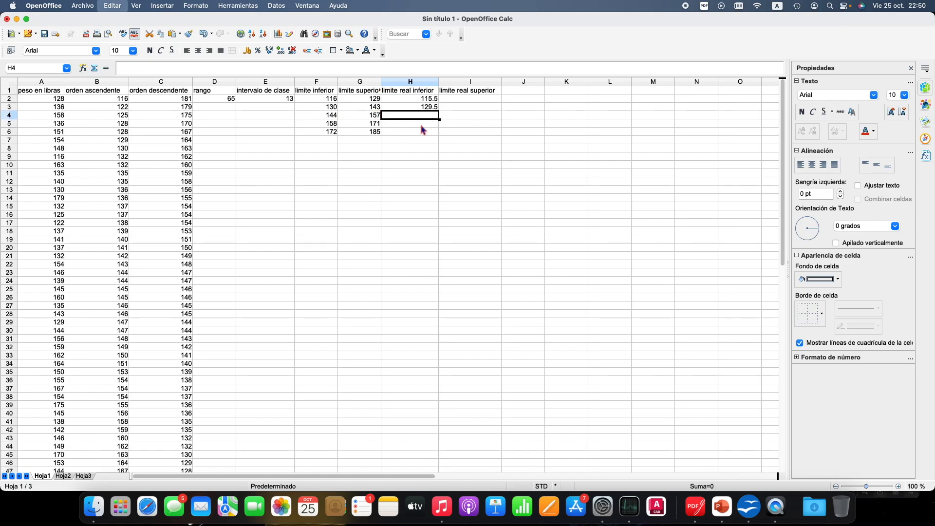
Calculate the third class's real lower limit in H4 with =(F4+143)/2
type("=(")
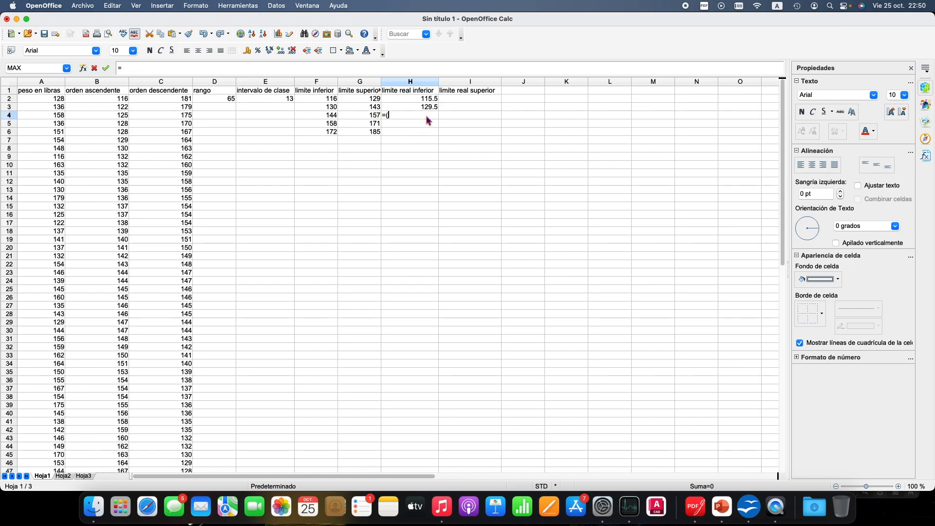
left_click(326, 117)
type("+")
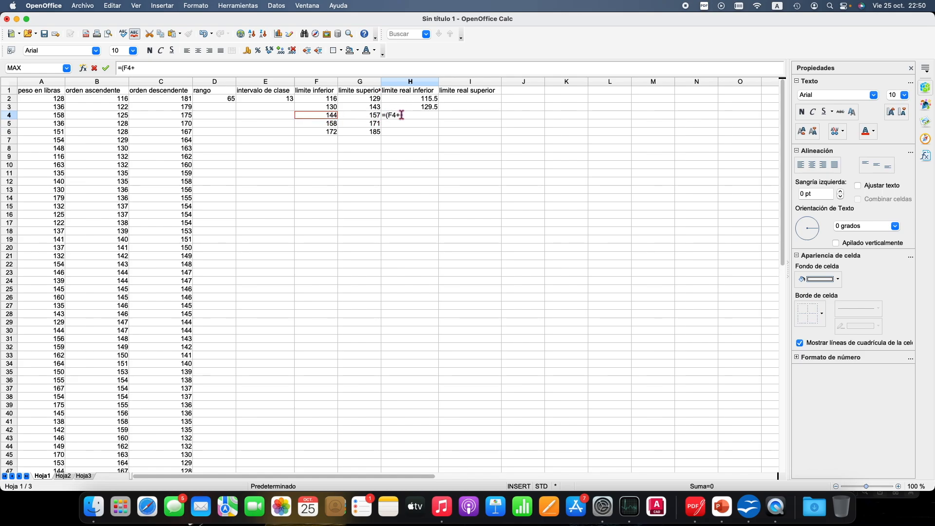
type("143)/2")
key("Return")
Calculate the fourth class's real lower limit in H5 with =(F5+157)/2, completing the formula's missing divisor
type("=(")
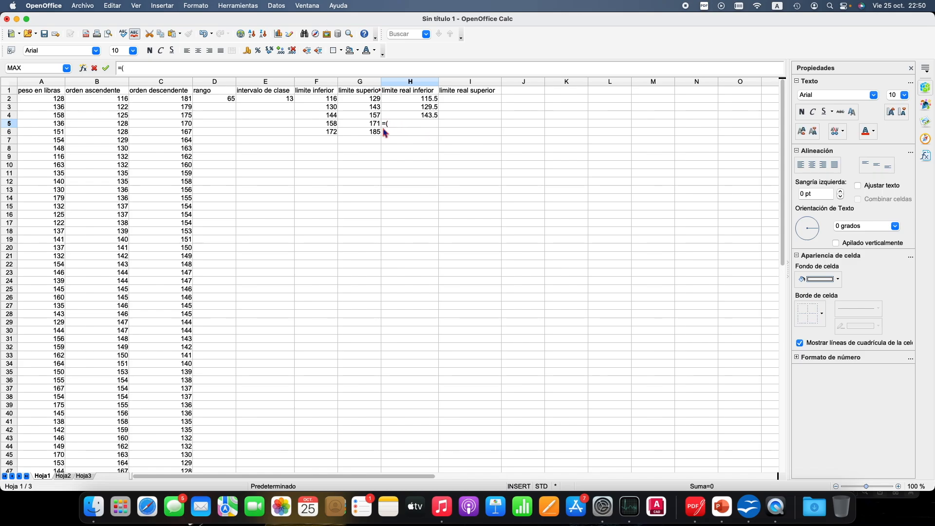
left_click(330, 124)
type("+157)/")
key("Return")
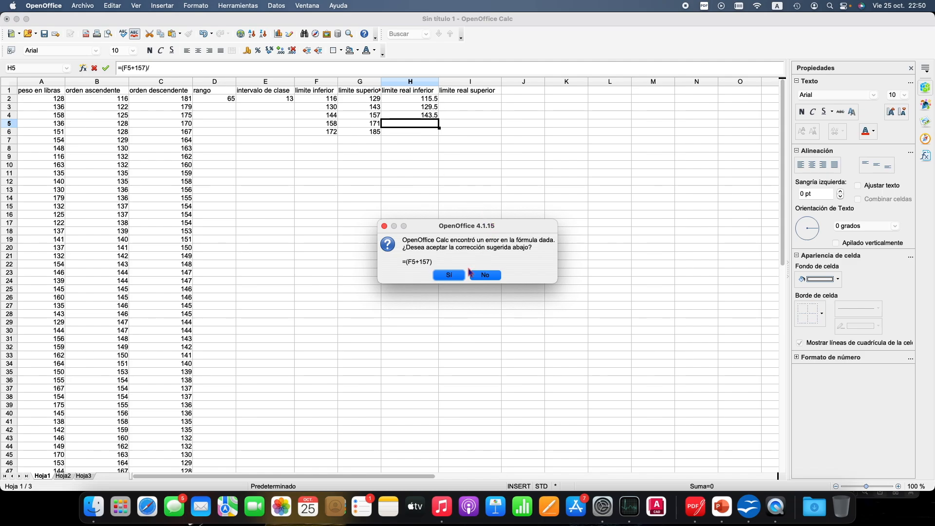
left_click(485, 275)
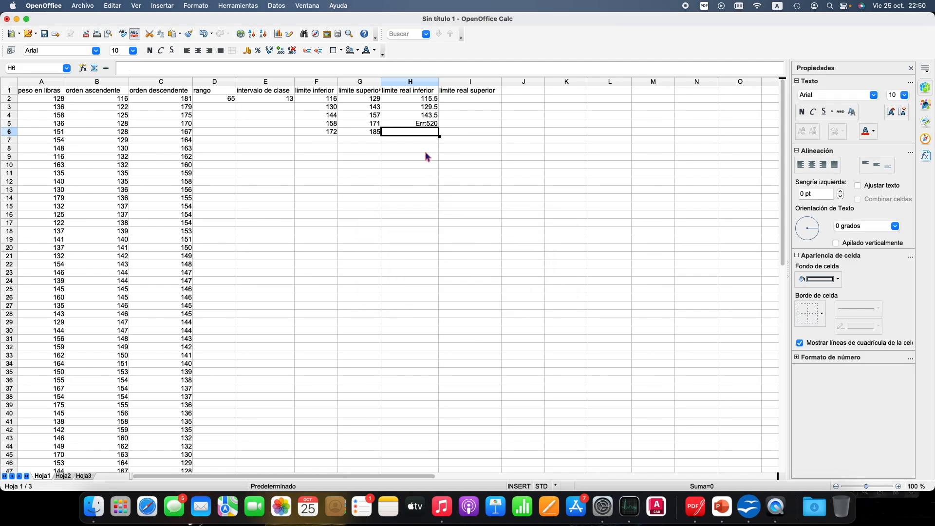
left_click(162, 68)
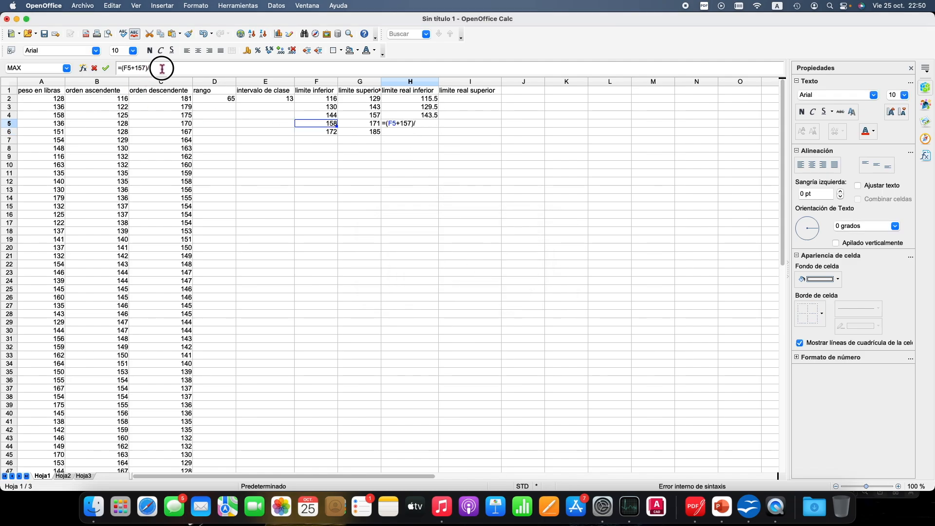
type("2")
key("Return")
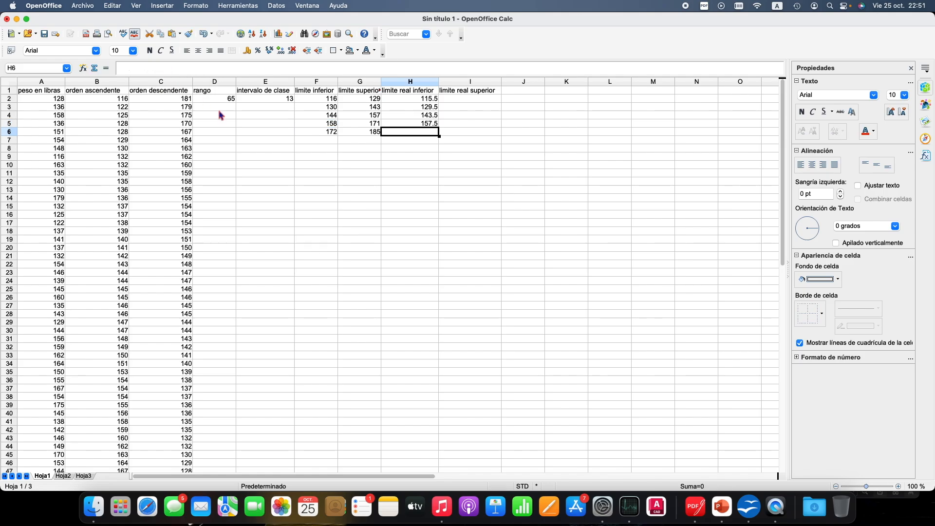
Calculate the fifth class's real lower limit in H6 with =(F6+G5)/2
type("=(")
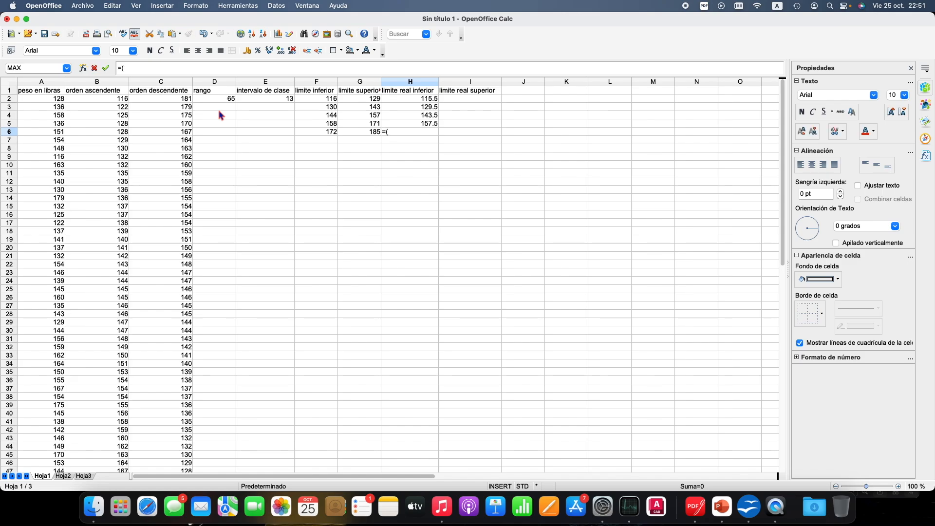
left_click(328, 132)
type("+")
left_click(374, 123)
type(")/2")
key("Return")
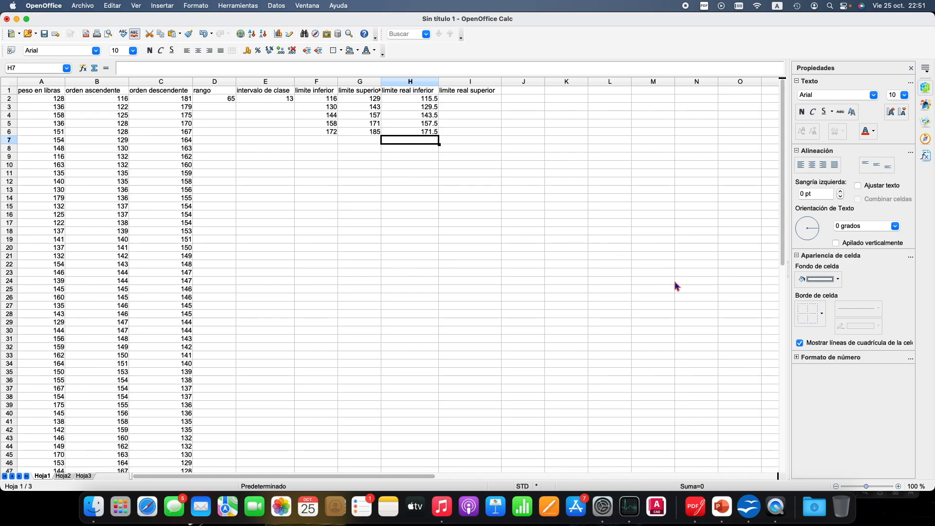
Recheck the real upper limit formula in PowerPoint and, back in Calc, enter =(G2+F3)/2 in I2 for the first class
left_click(725, 505)
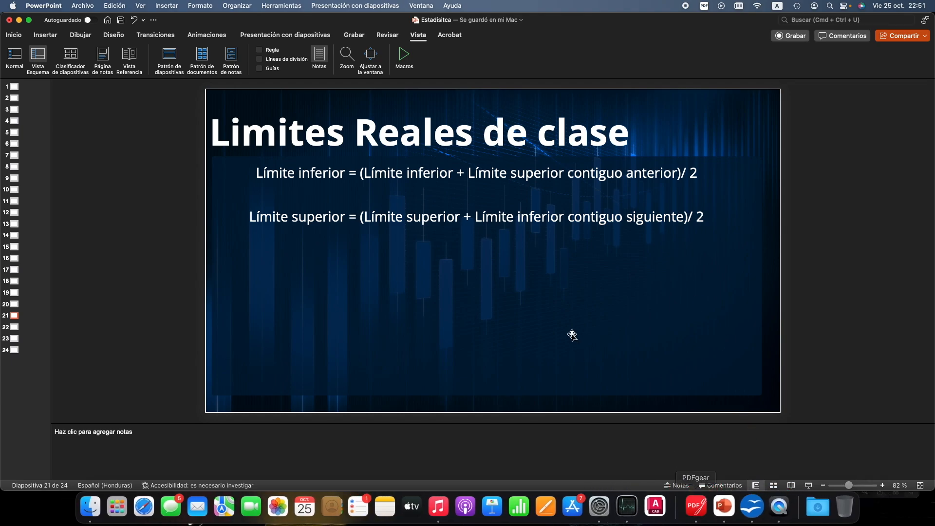
left_click(742, 506)
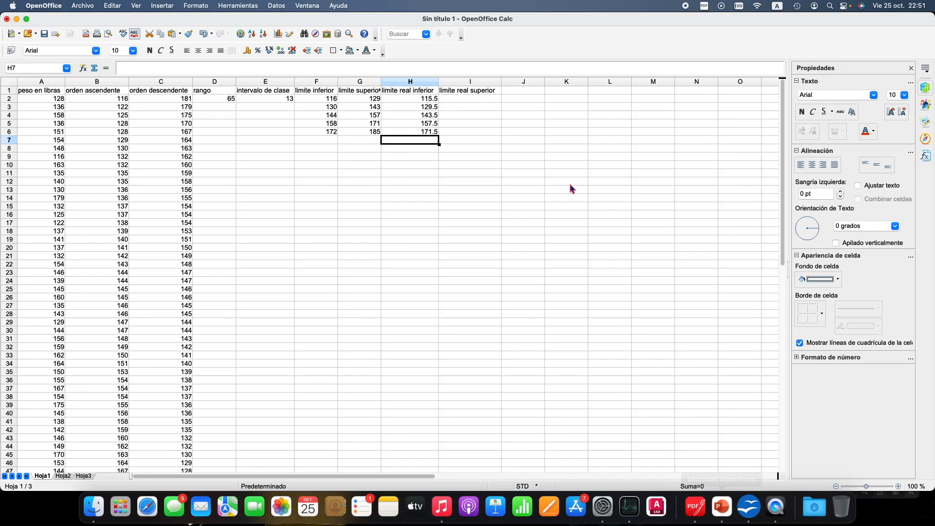
left_click(462, 100)
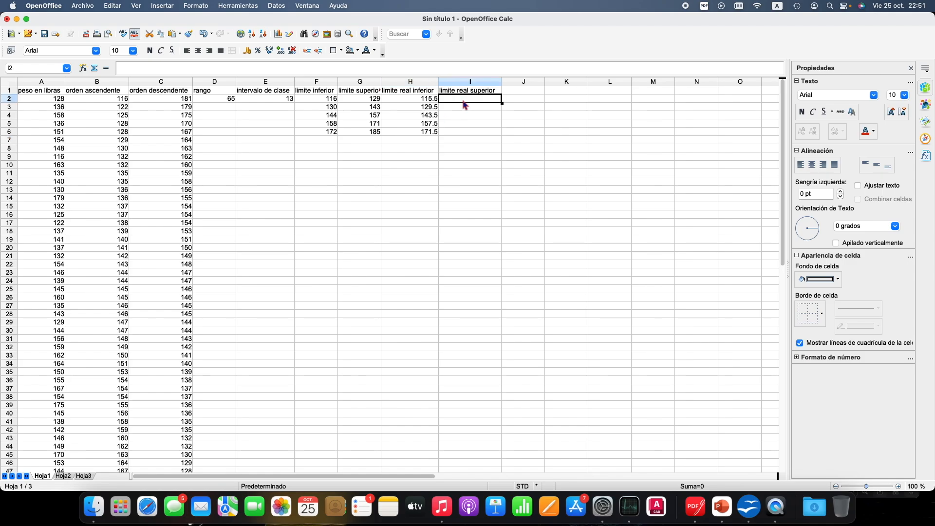
type("=(")
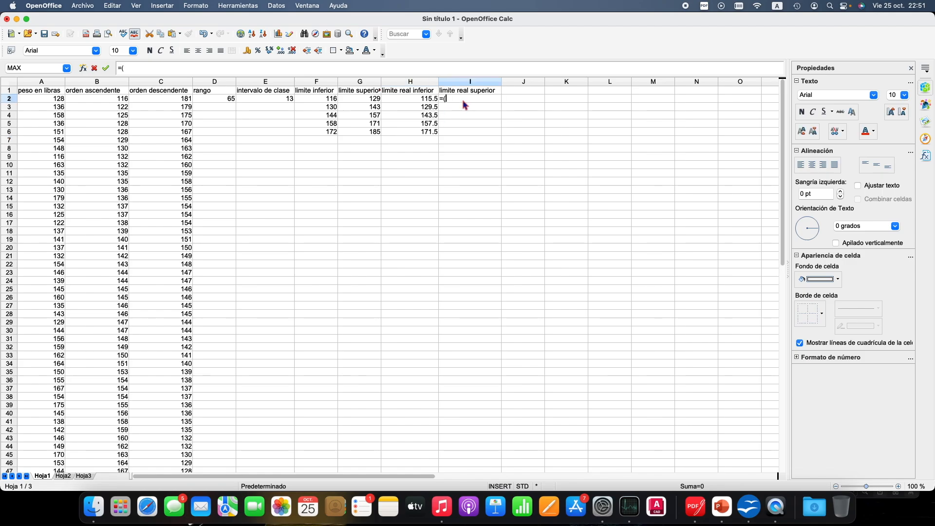
left_click(374, 100)
type("+")
left_click(332, 110)
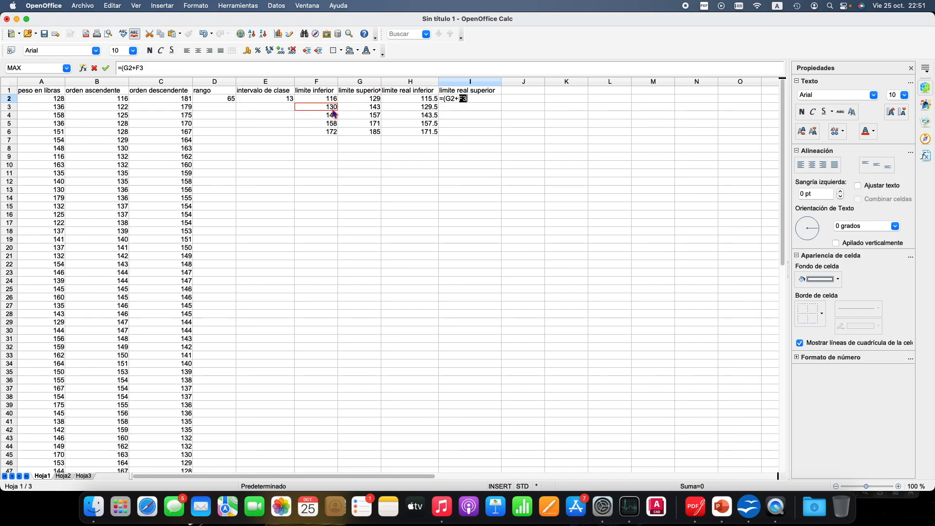
type(")/2")
key("Return")
Enter =(H3+F4)/2 in I3 as the second class's real upper limit
type("=(")
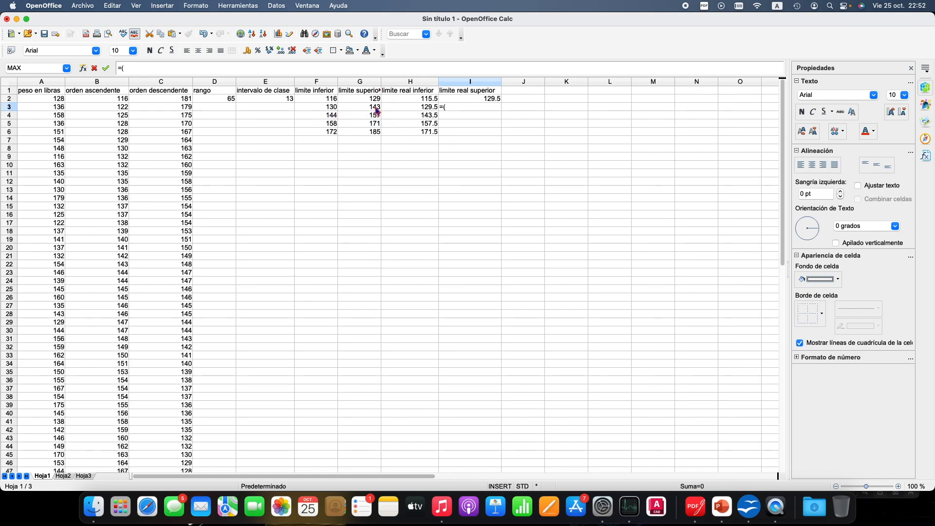
left_click(378, 111)
key("Right")
type("+")
left_click(335, 116)
type(")/2")
key("Return")
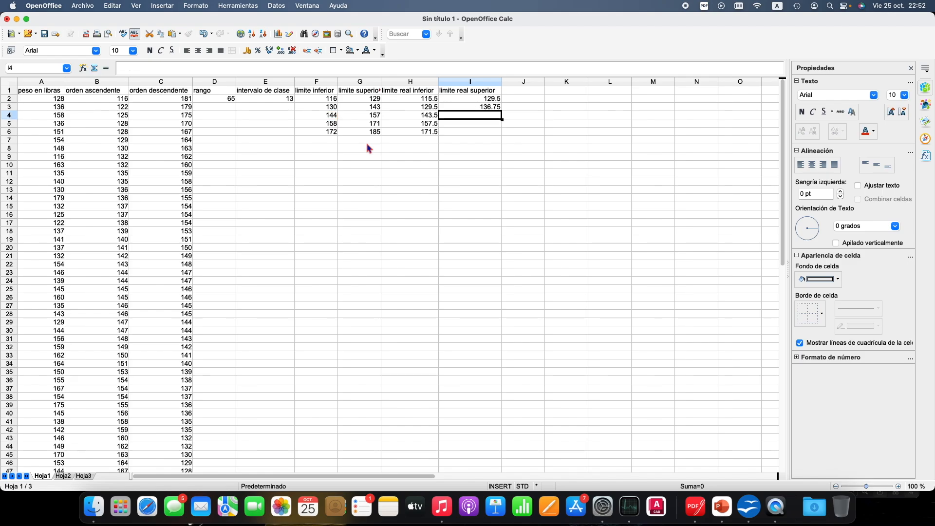
Calculate the third class's real upper limit in I4 with =(G4+F5)/2
type("=(")
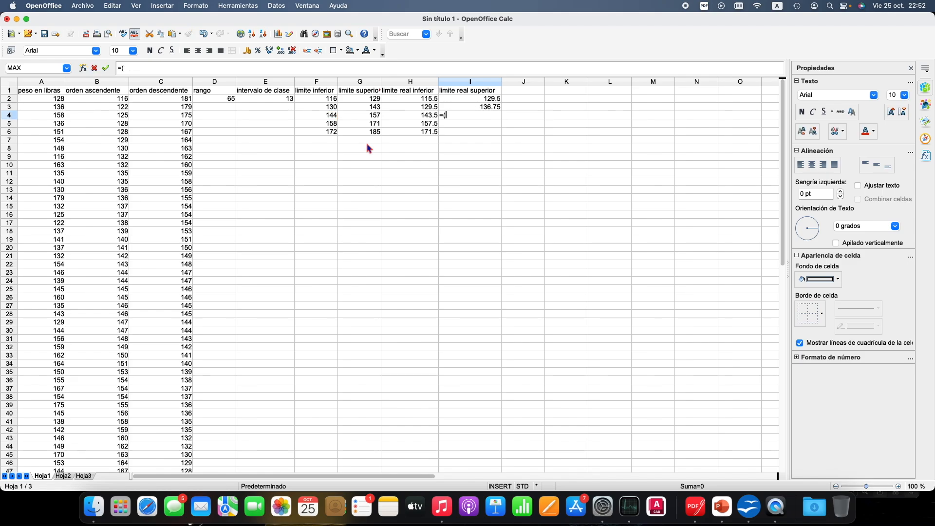
left_click(376, 118)
type("+")
left_click(329, 126)
type(")/2")
key("Return")
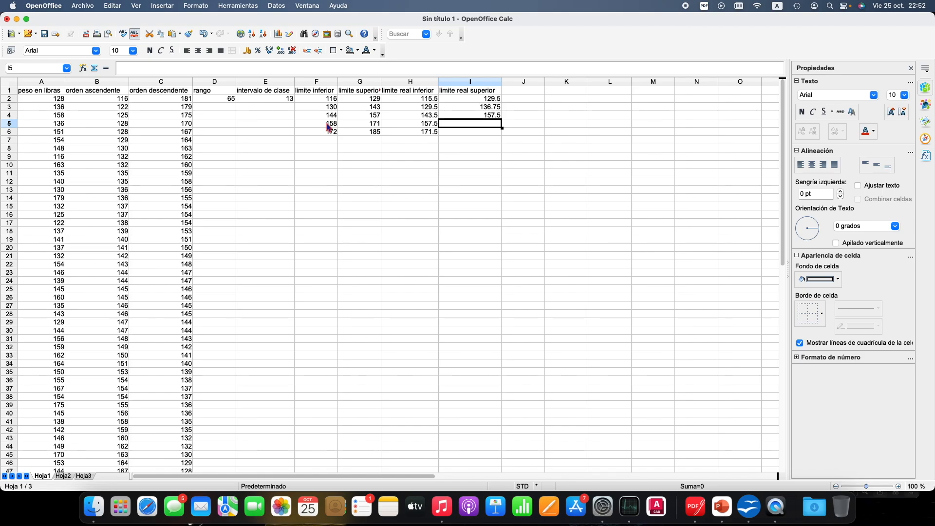
Calculate the fourth class's real upper limit in I5 with =(G5+F6)/2
type("=(")
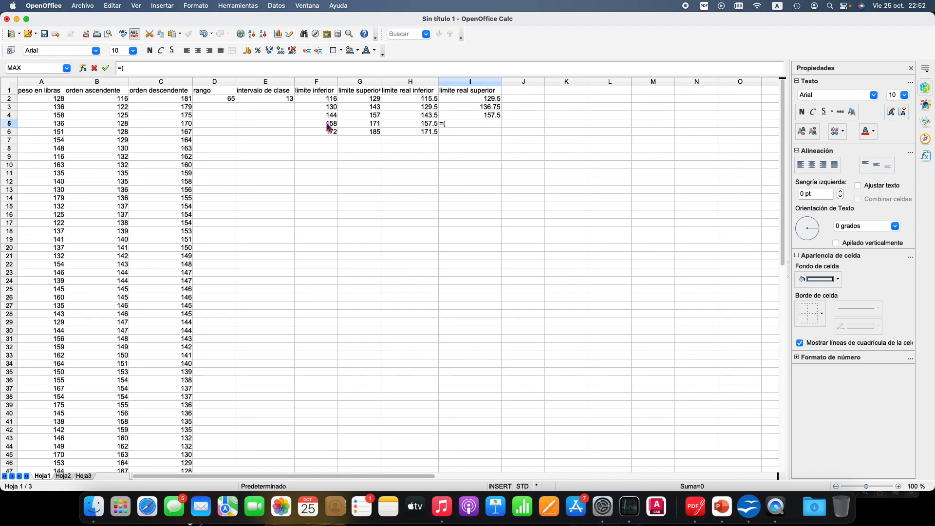
left_click(374, 125)
type("+")
left_click(332, 133)
type(")/2")
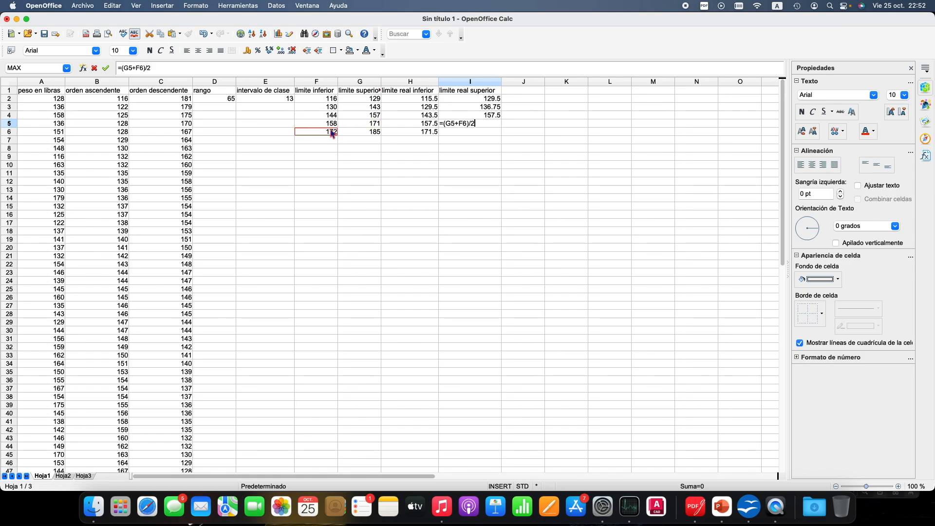
key("Return")
Calculate the fifth class's real upper limit in I6 with =(G6+186)/2
type("=(")
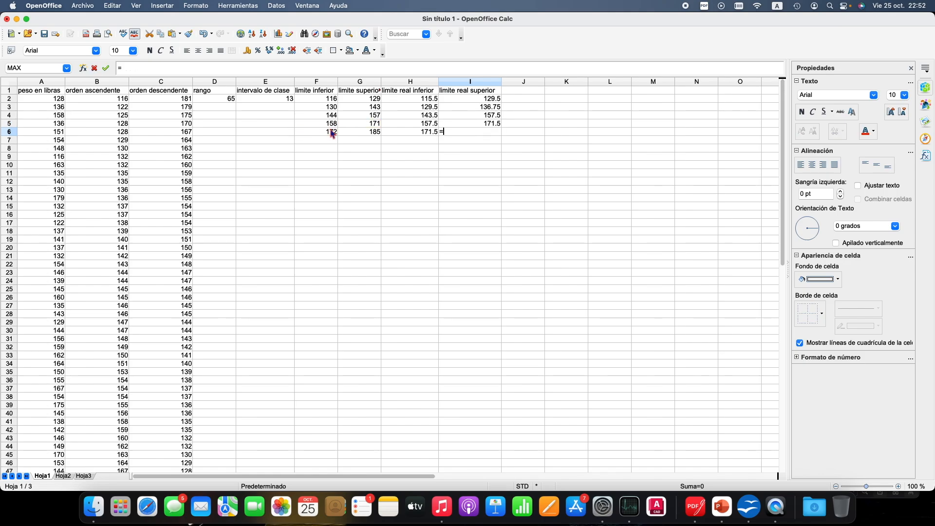
left_click(371, 132)
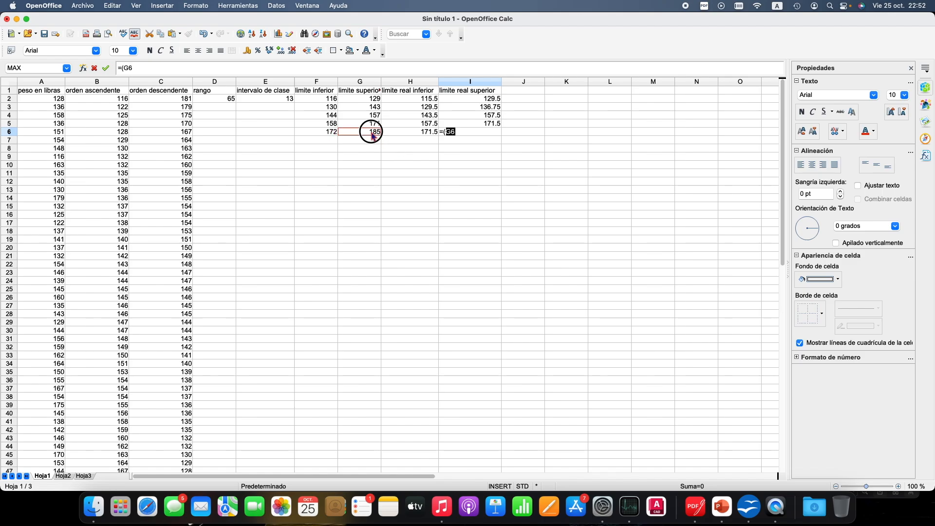
type("+")
type("186)/")
key("Return")
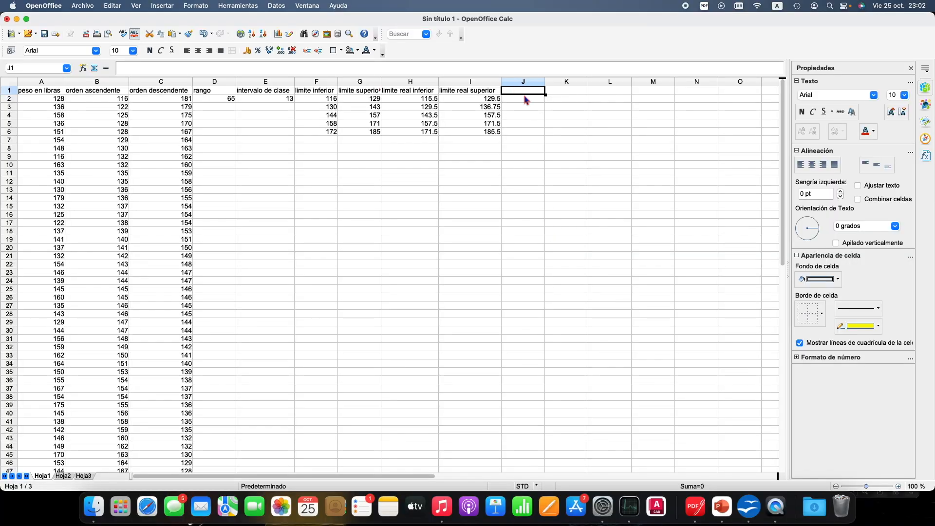
Enter the column heading x in J1, beside the real upper limit column
left_click(526, 92)
type("x")
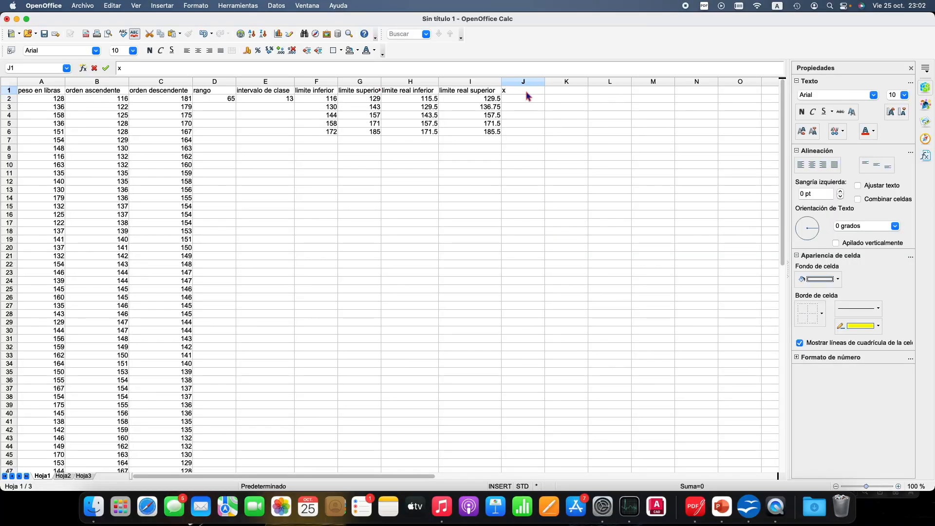
key("Return")
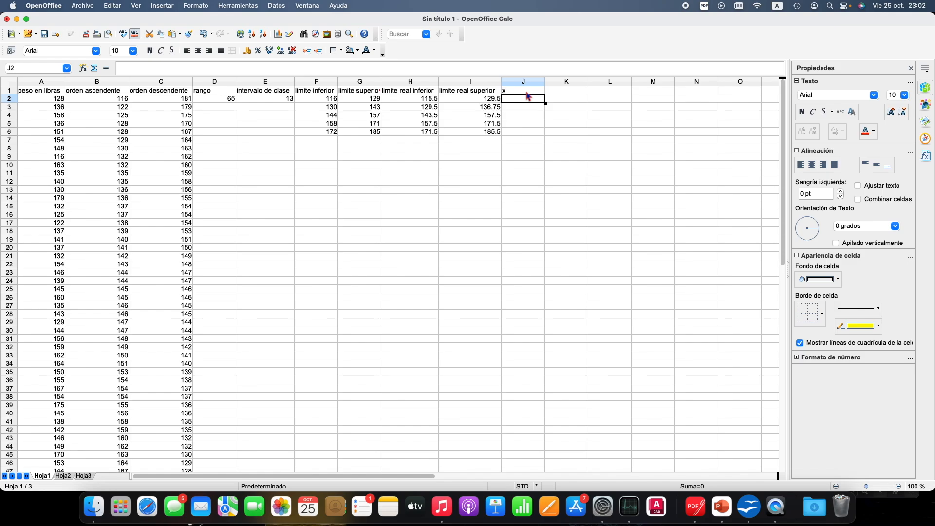
Calculate the first class's midpoint in J2 with =(F2+G2)/2
type("=")
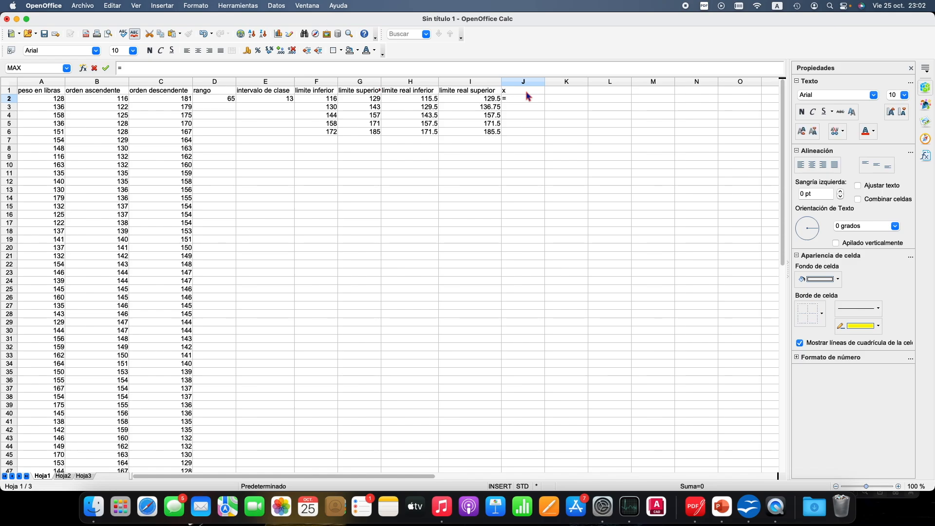
type("(")
left_click(335, 99)
type("+")
left_click(358, 102)
type(")/2")
key("Return")
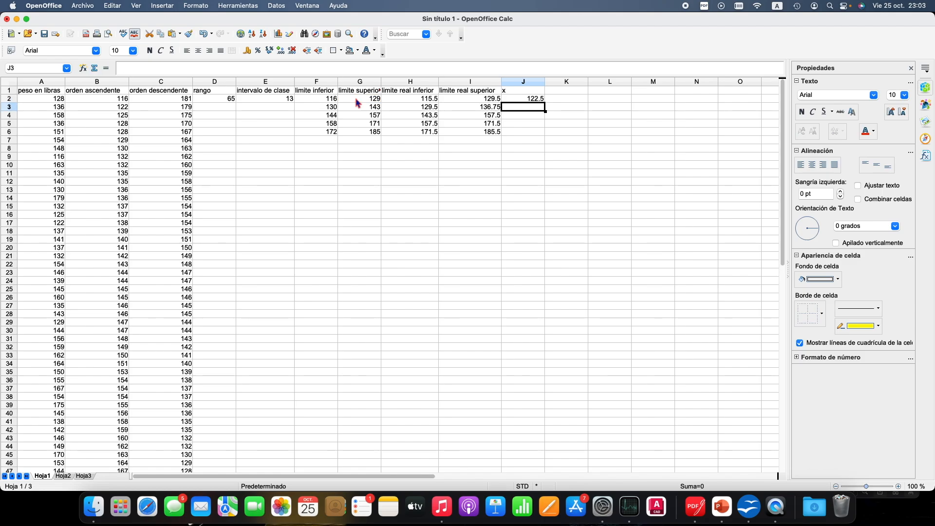
Calculate the second class's midpoint in J3 with =(F3+G3)/2 and fill the formula down to J6
type("=(")
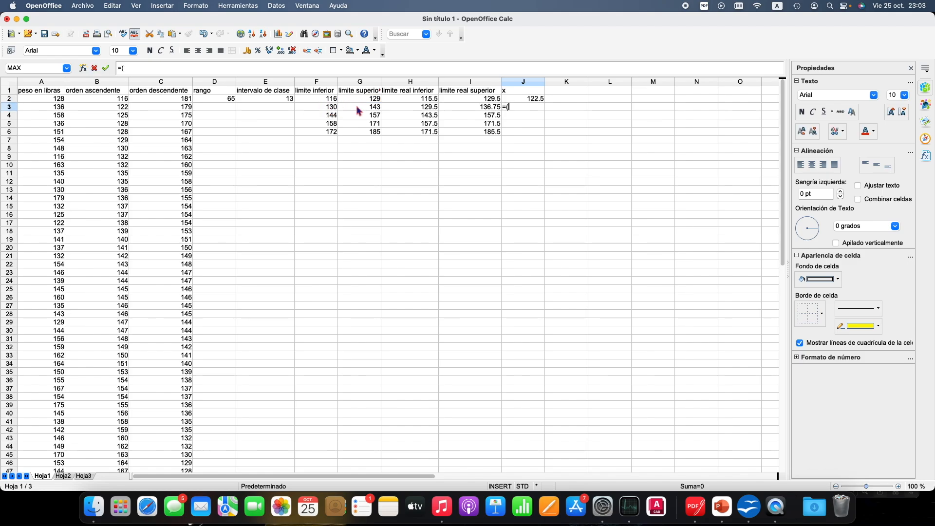
left_click(334, 109)
type("+")
left_click(357, 108)
type(")/2")
key("Return")
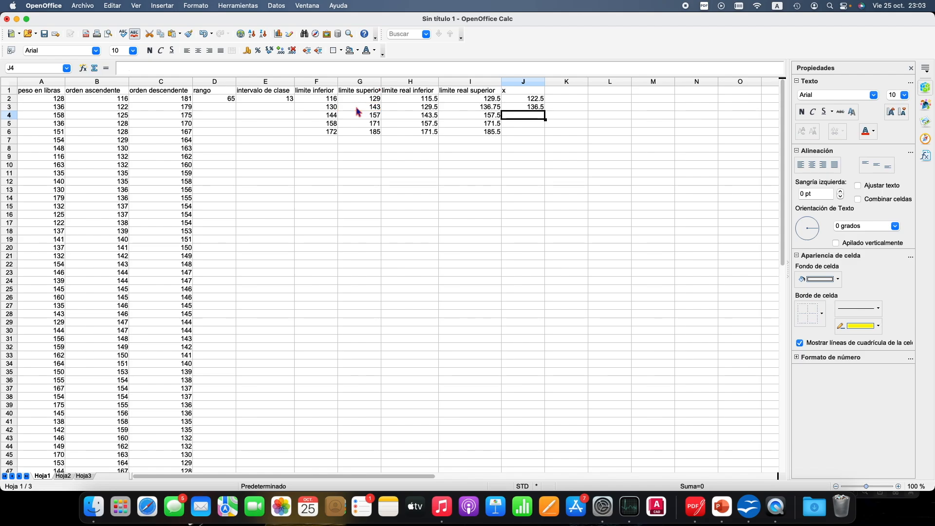
left_click(528, 109)
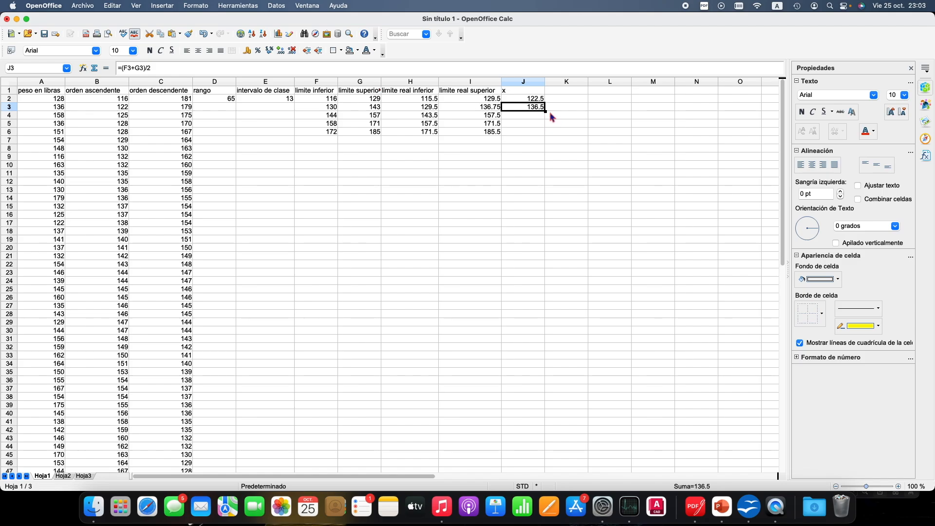
left_click_drag(546, 111, 545, 134)
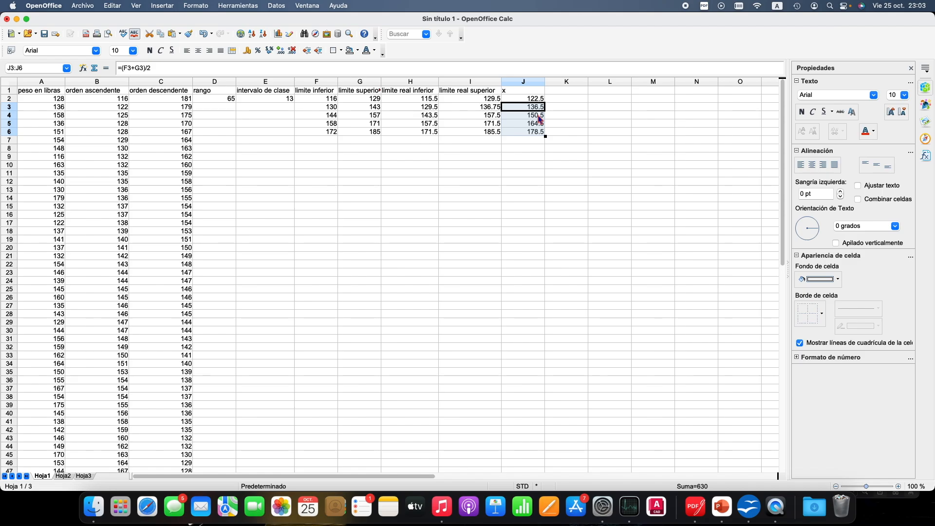
Check the midpoint formulas of all five classes in J2 through J6
left_click(539, 117)
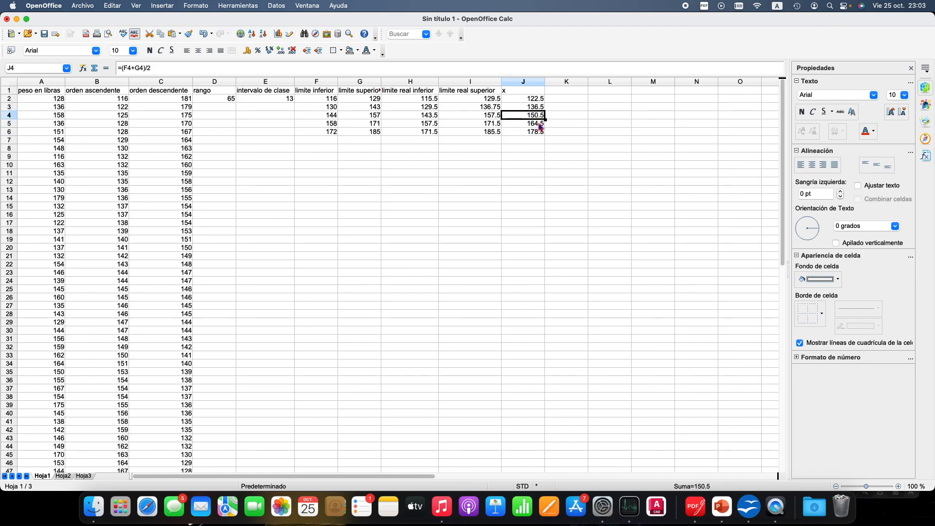
left_click(540, 125)
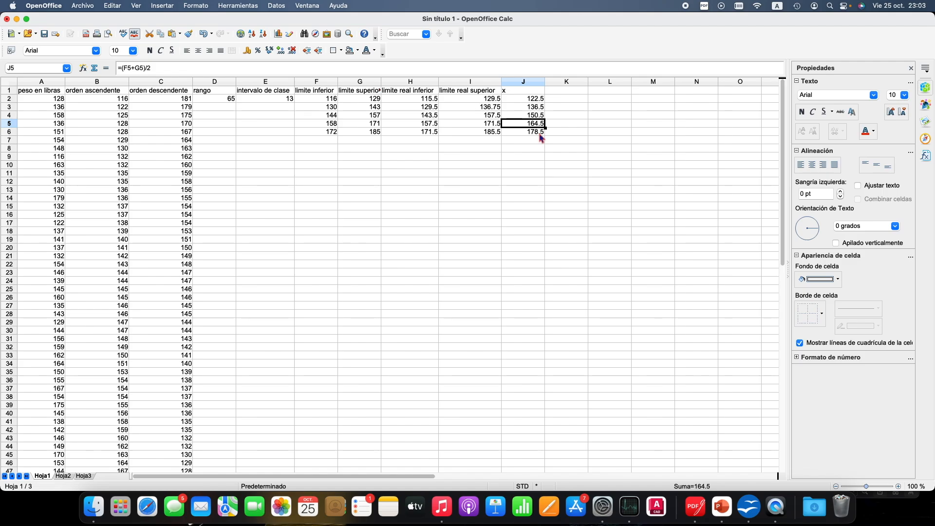
left_click(540, 134)
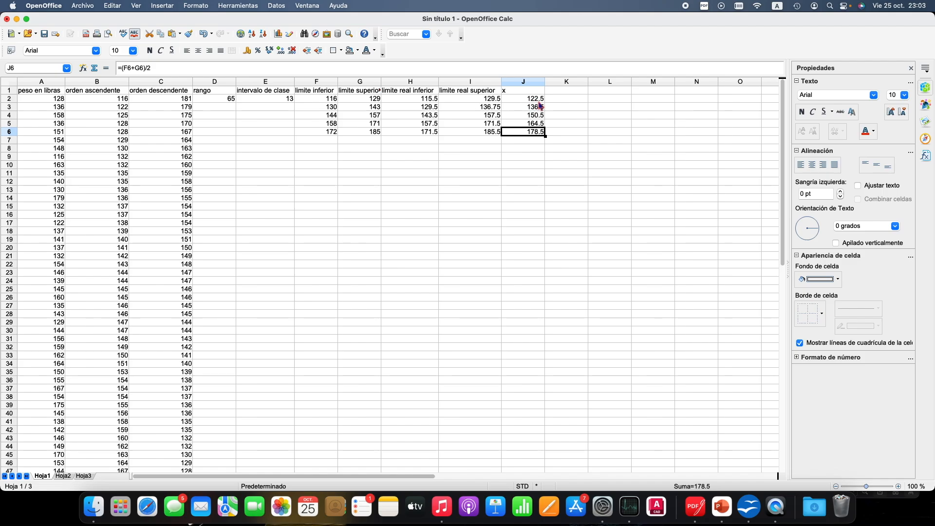
left_click(540, 99)
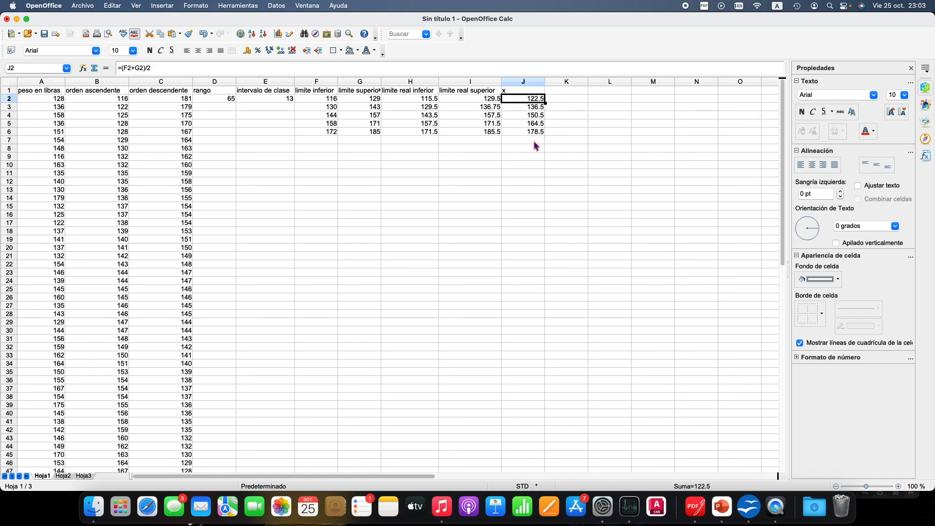
left_click(538, 108)
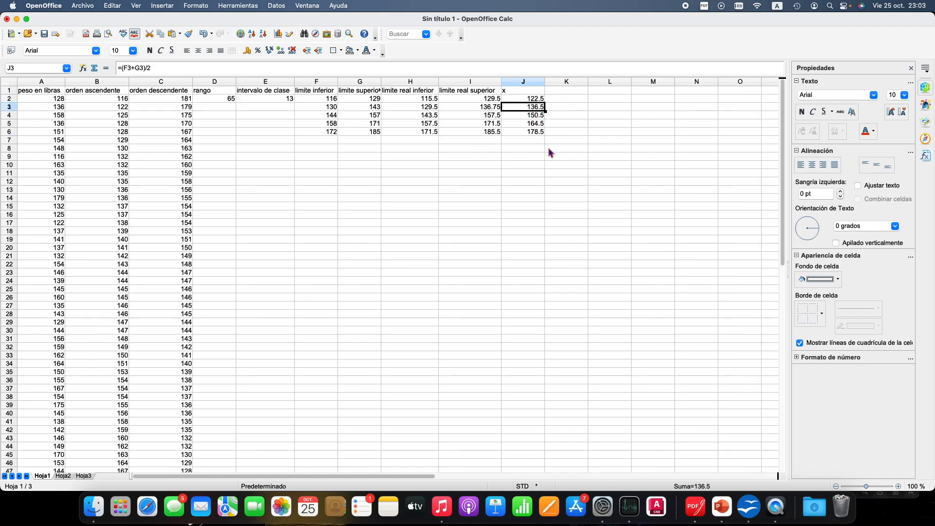
left_click(539, 117)
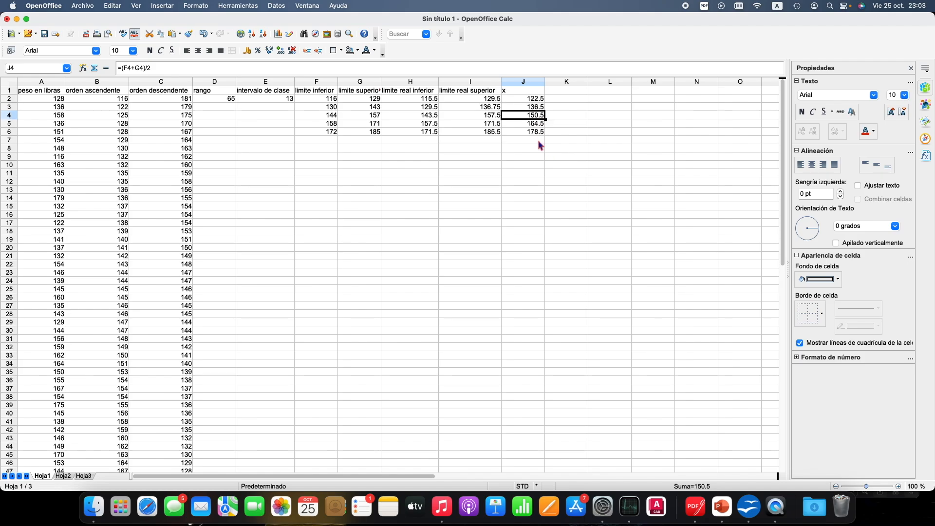
left_click(539, 123)
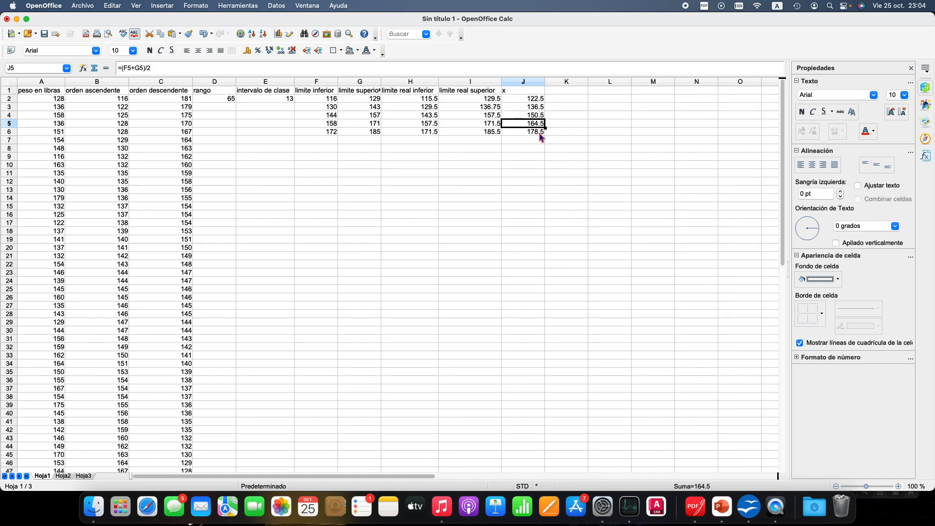
left_click(540, 134)
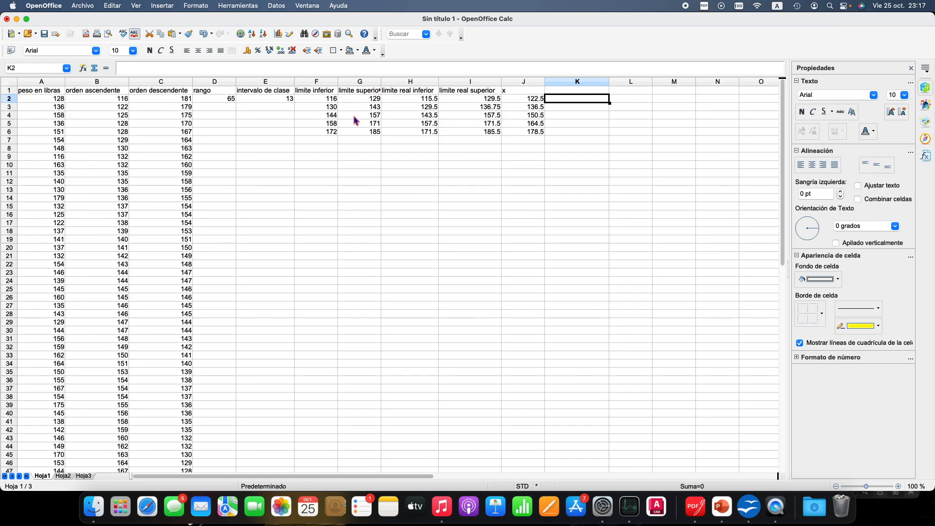
Enter the column heading "frecuencia de clase" in K1
left_click(330, 101)
left_click(366, 101)
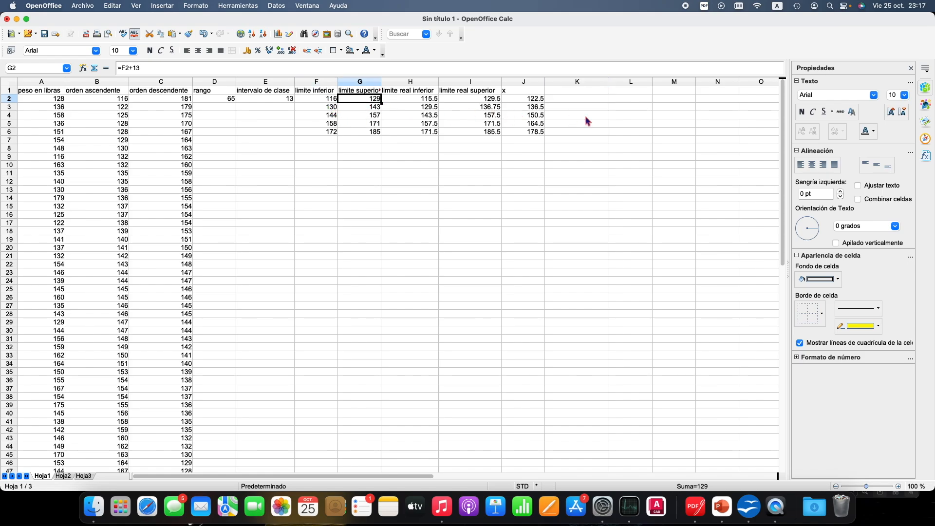
left_click(592, 93)
type("frecuencia de clase")
left_click(592, 101)
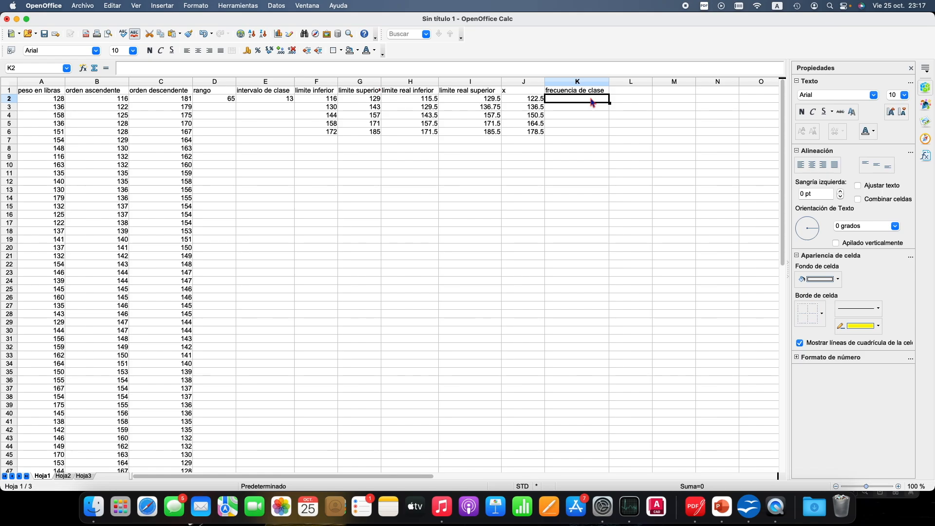
Mark the first class's weights in B2:B7 of the ascending list and enter 6 as its class frequency in K2
left_click(331, 102)
left_click(372, 100)
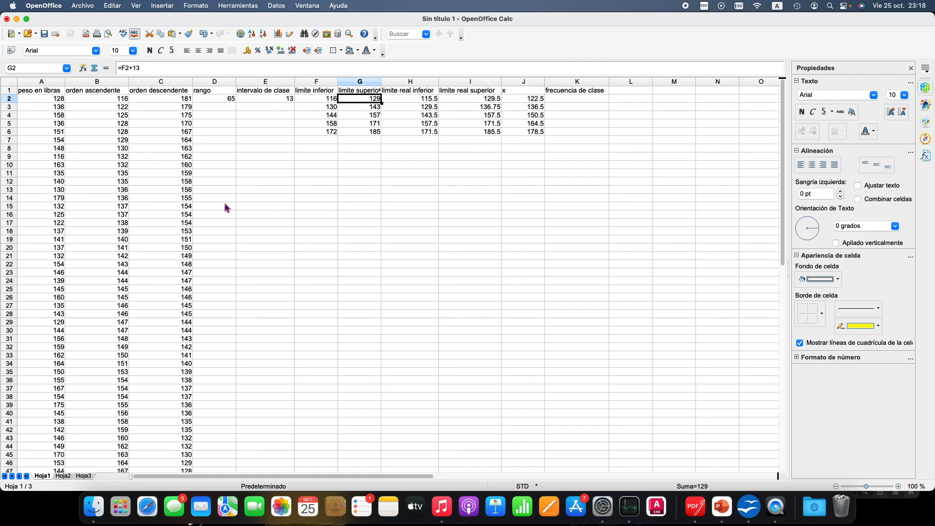
left_click(119, 102)
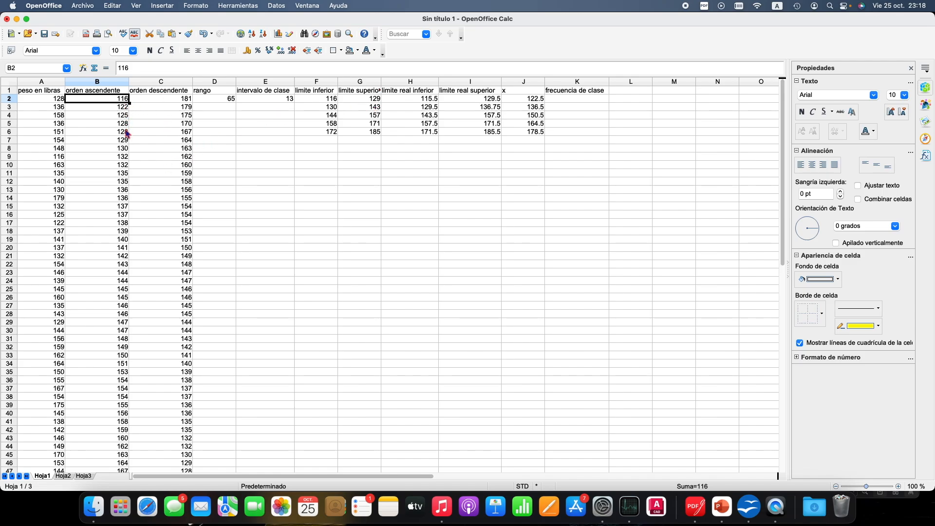
left_click(125, 141, "shift")
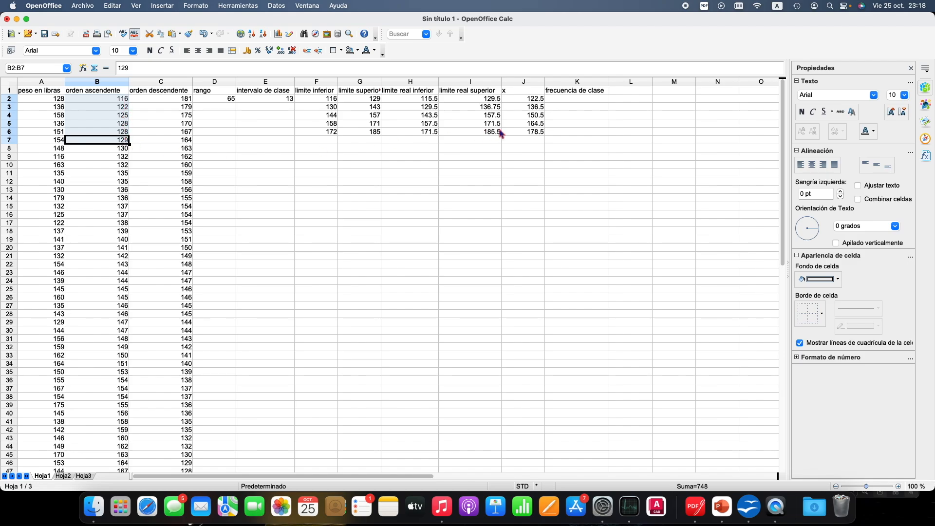
left_click(571, 104)
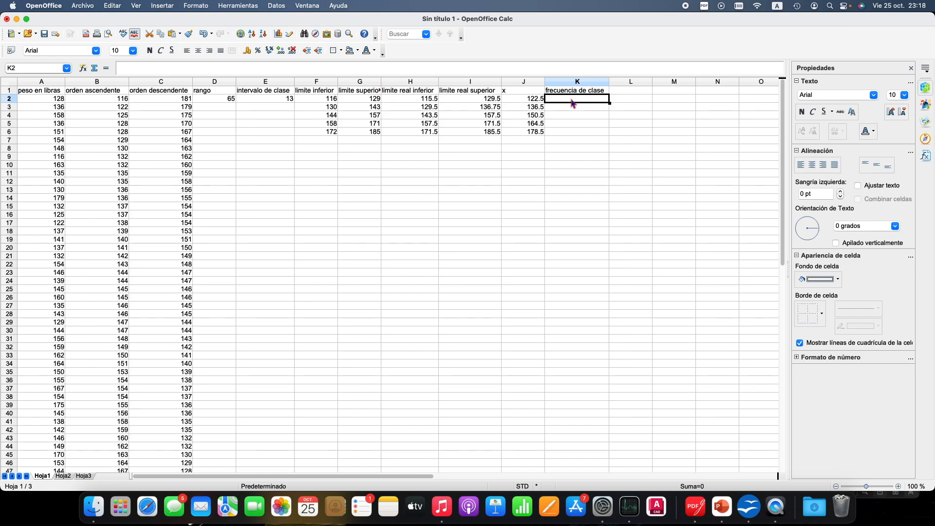
type("6")
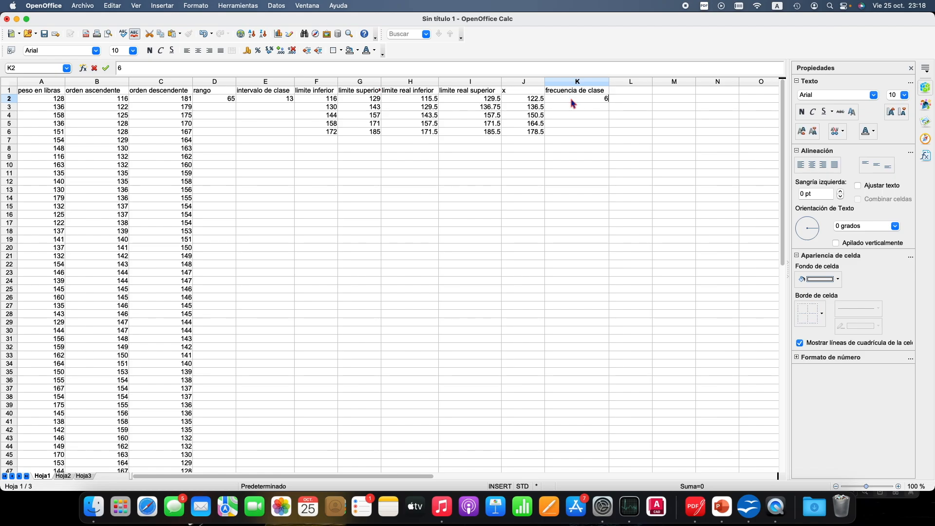
left_click(592, 108)
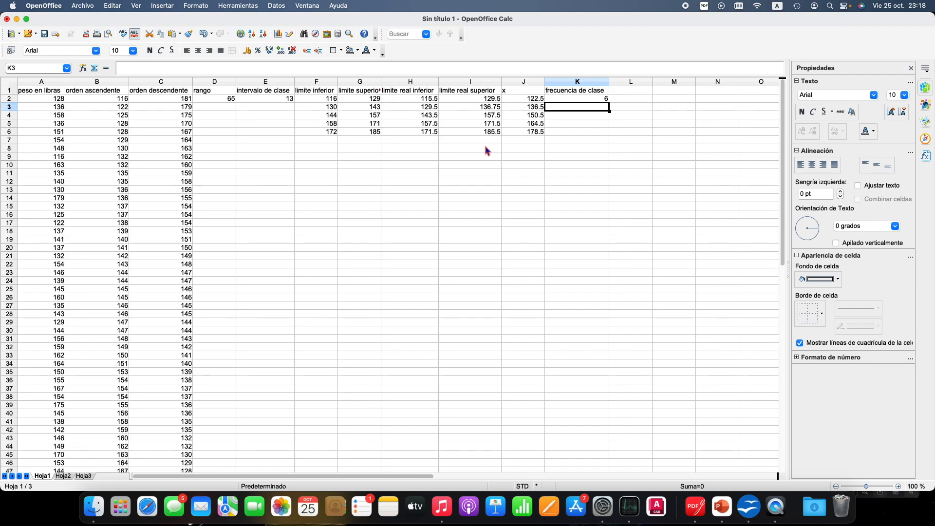
Start a formula in K3 with the function wizard and choose the CONTAR.SI function
type("=")
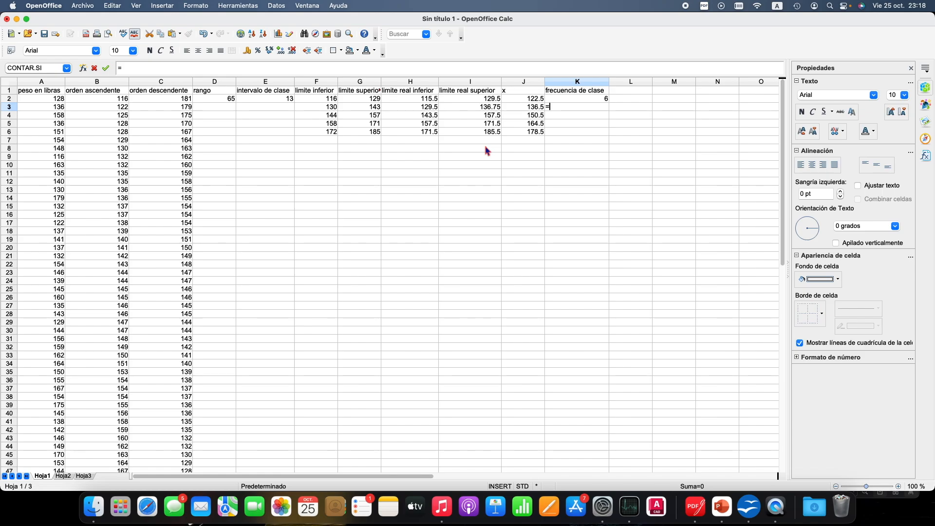
left_click(82, 68)
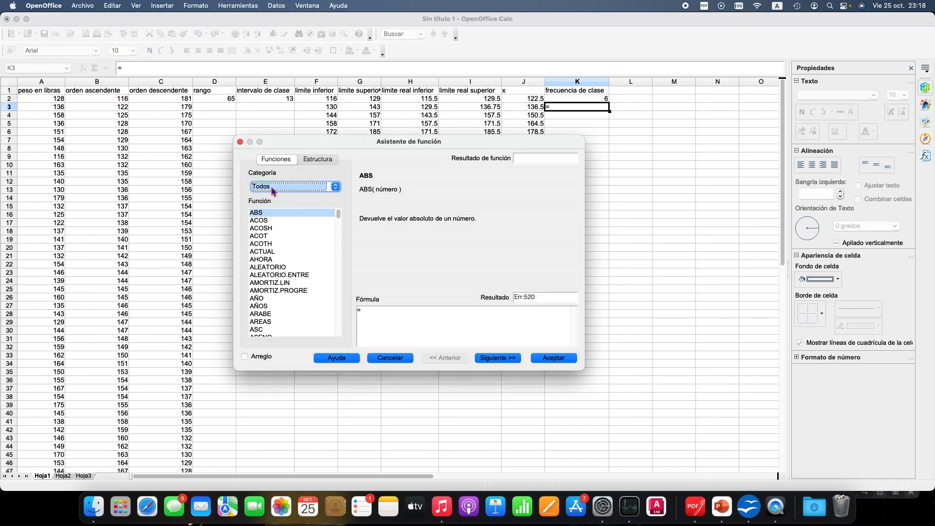
left_click_drag(338, 215, 339, 234)
left_click(287, 260)
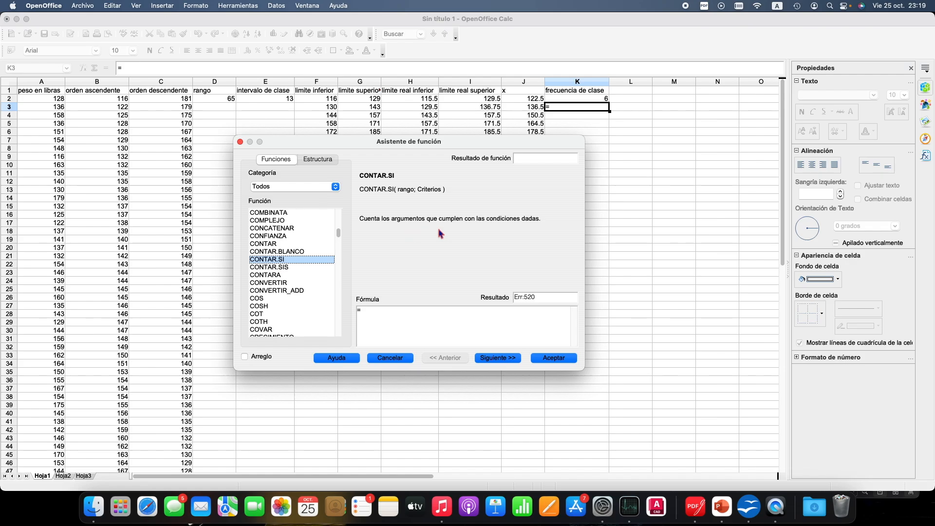
double_click(276, 261)
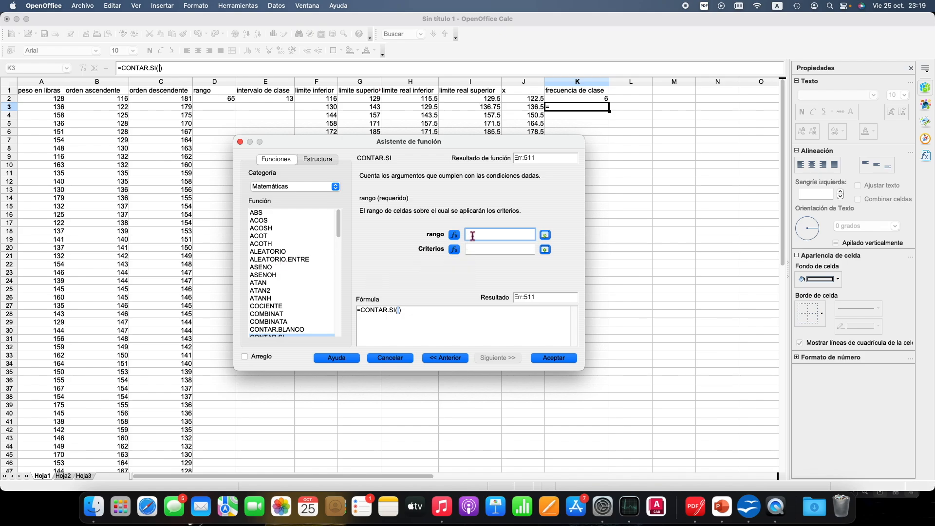
Set the CONTAR.SI range to A2:A51, covering all the weights in pounds
left_click(56, 99)
scroll(83, 233, "down", 3)
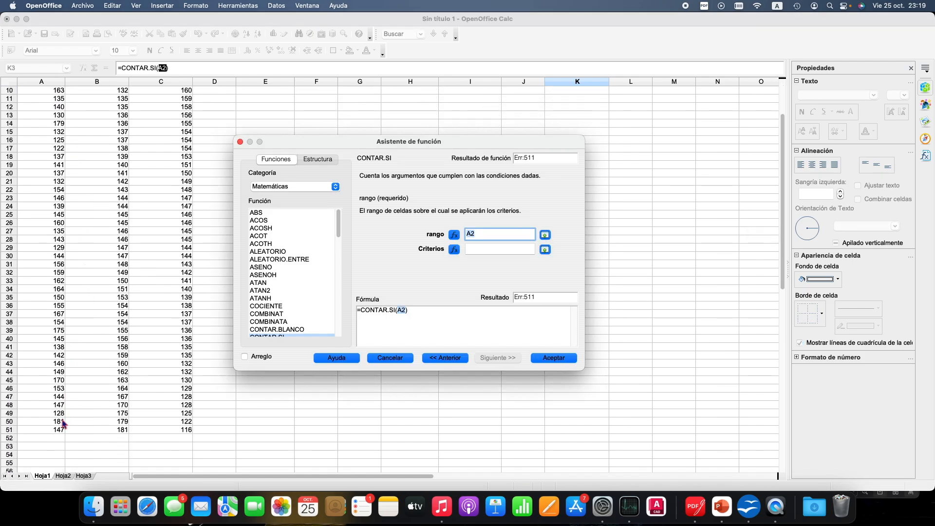
left_click(58, 430, "shift")
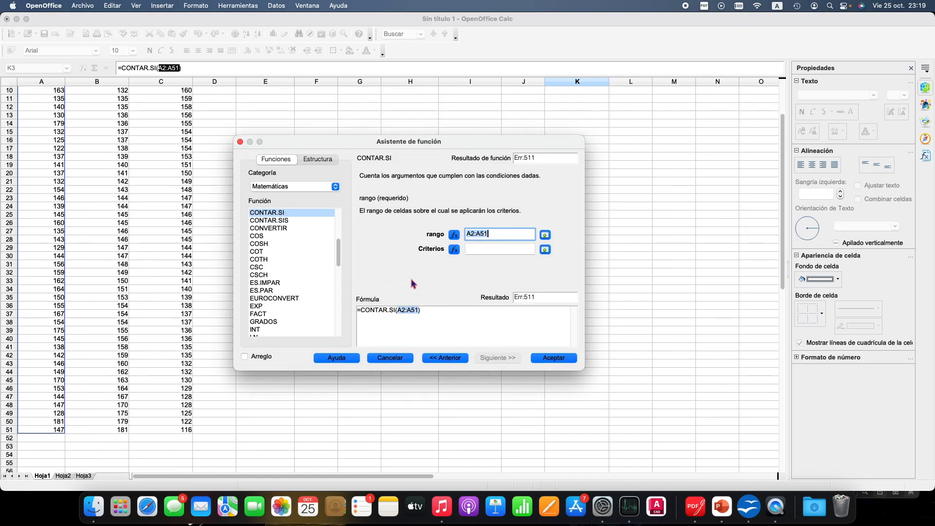
scroll(129, 207, "up", 3)
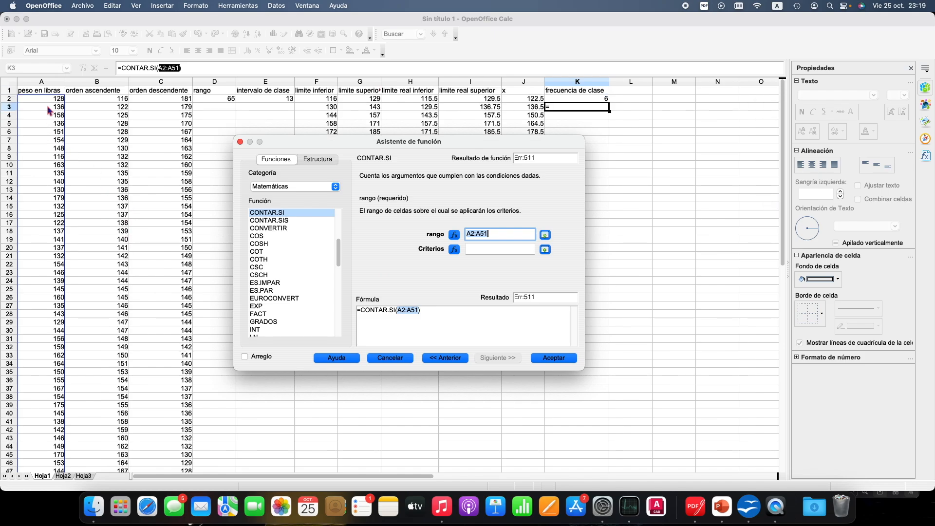
scroll(102, 349, "down", 4)
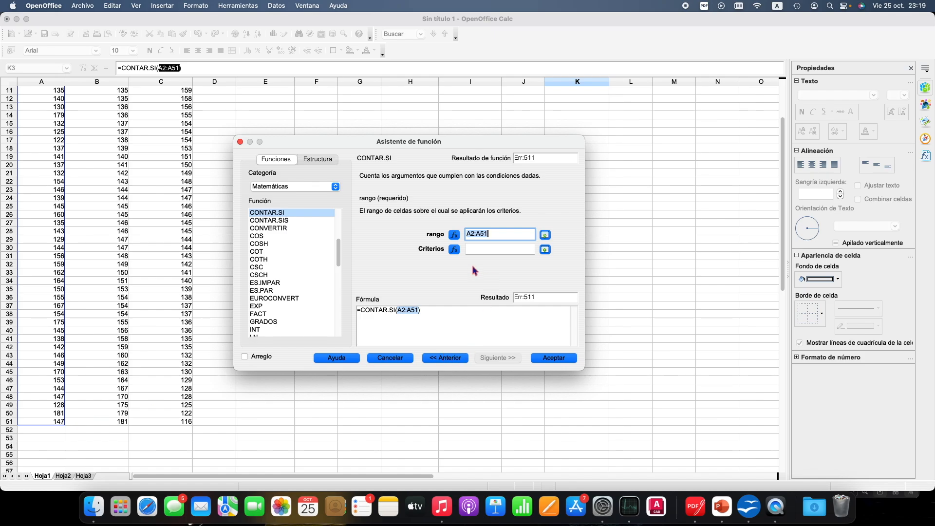
Set the CONTAR.SI criterion to "<=143", the upper limit of the second class
left_click(484, 251)
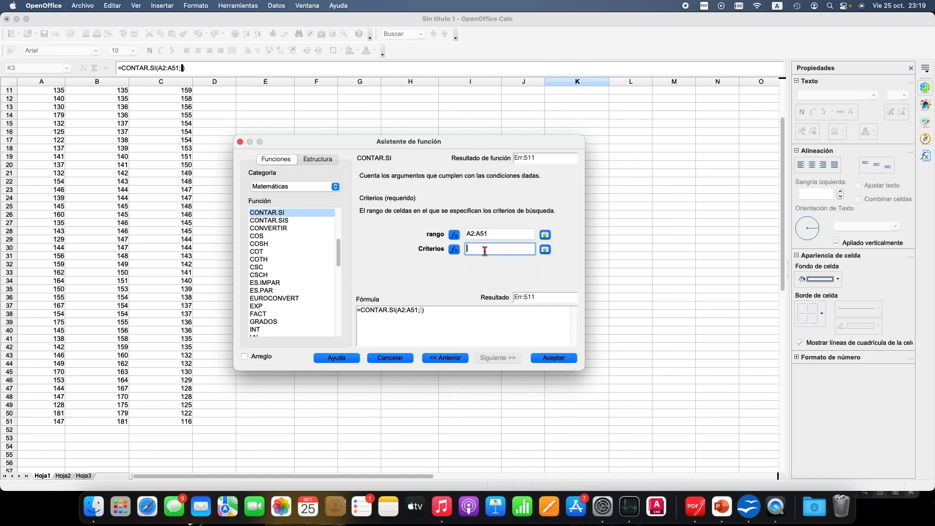
type("\"")
type("<")
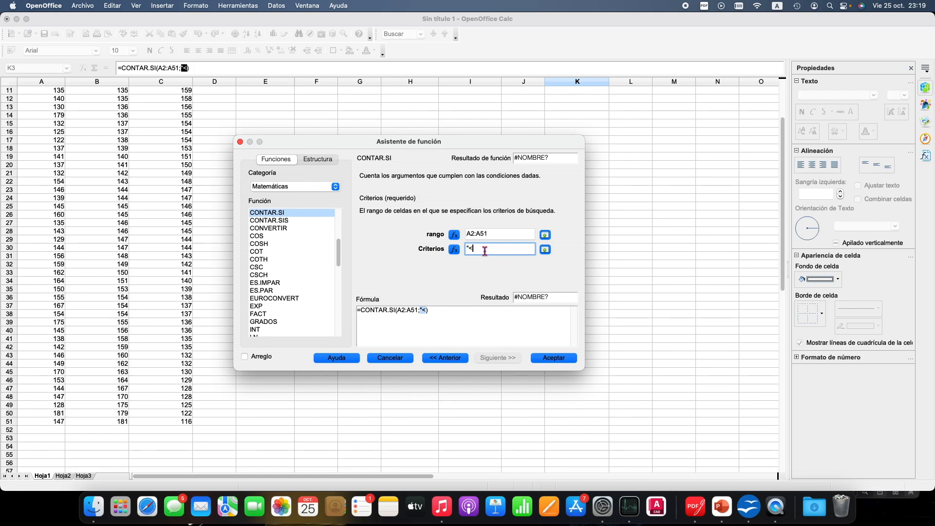
type("=")
scroll(195, 219, "up", 5)
scroll(194, 219, "right", 1)
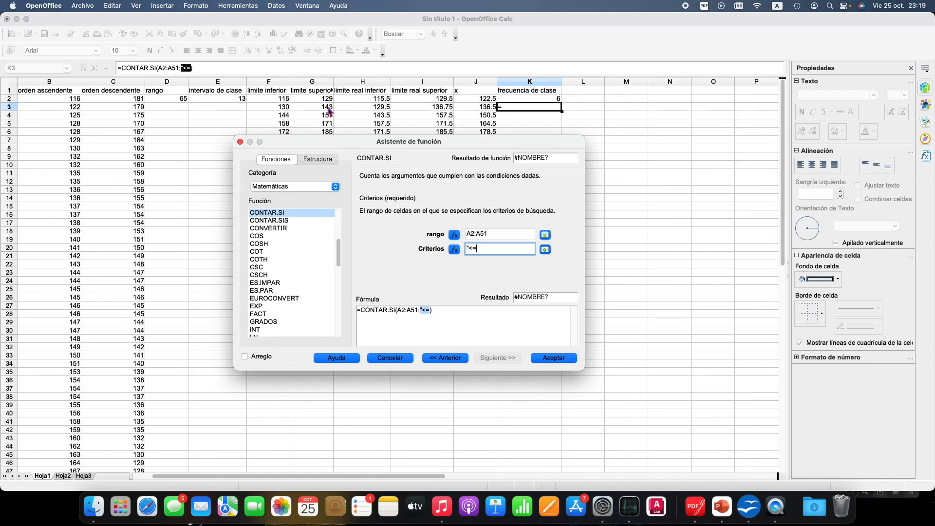
type("143\"")
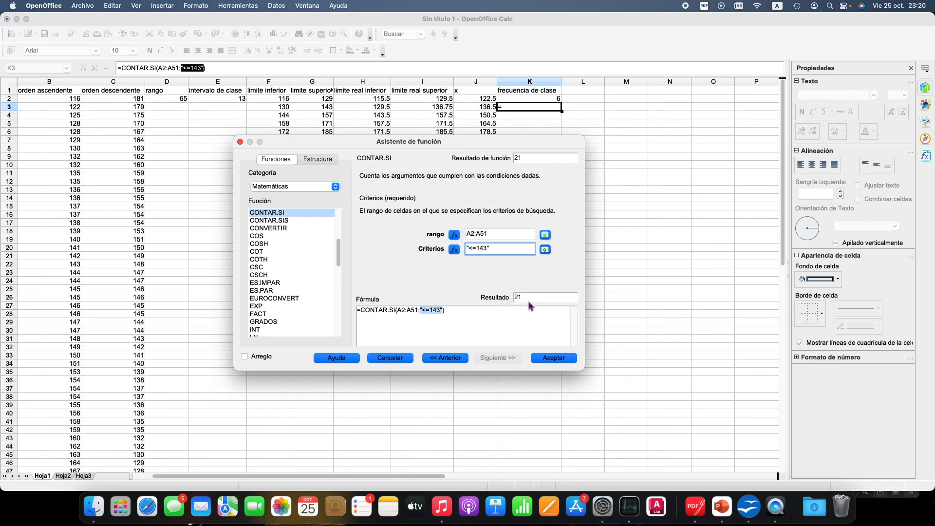
Subtract a second CONTAR.SI function with the range A2:A51 from the first one in the formula
left_click(460, 316)
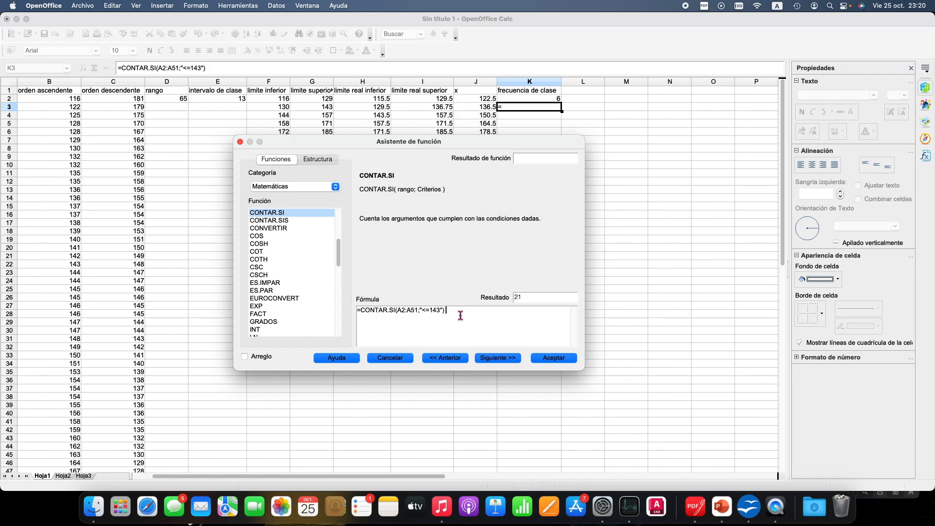
type("-")
left_click(274, 214)
double_click(273, 214)
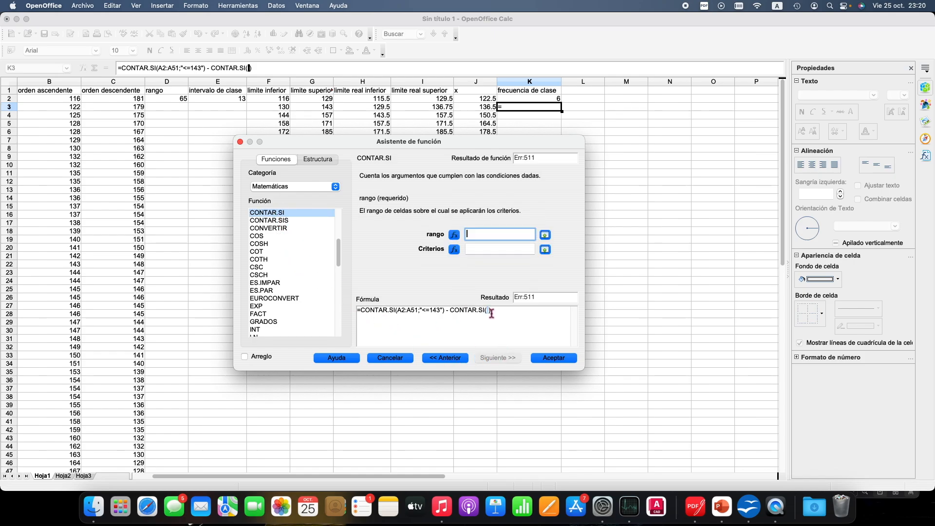
left_click(479, 235)
type("A2:A")
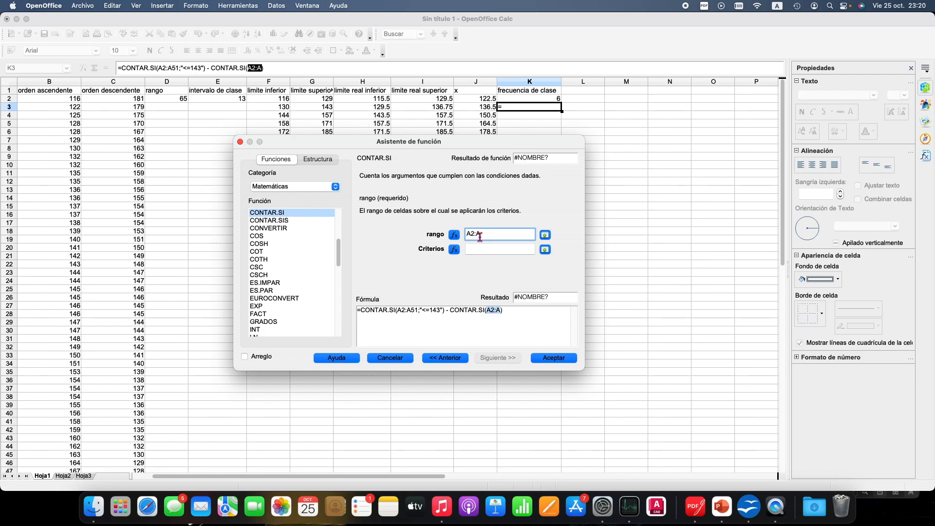
type("51")
Set the second CONTAR.SI criterion to "<130" and accept the finished formula in K3
left_click(487, 251)
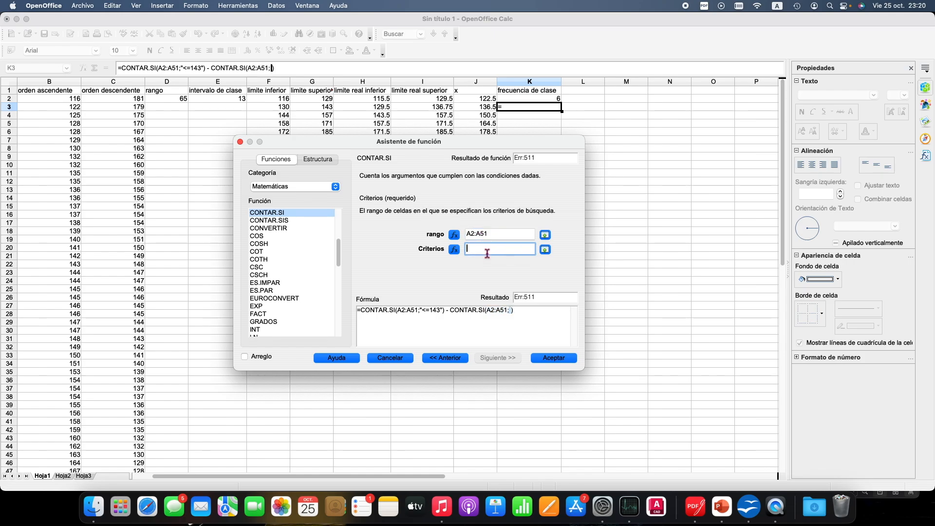
type("\"<")
type("130")
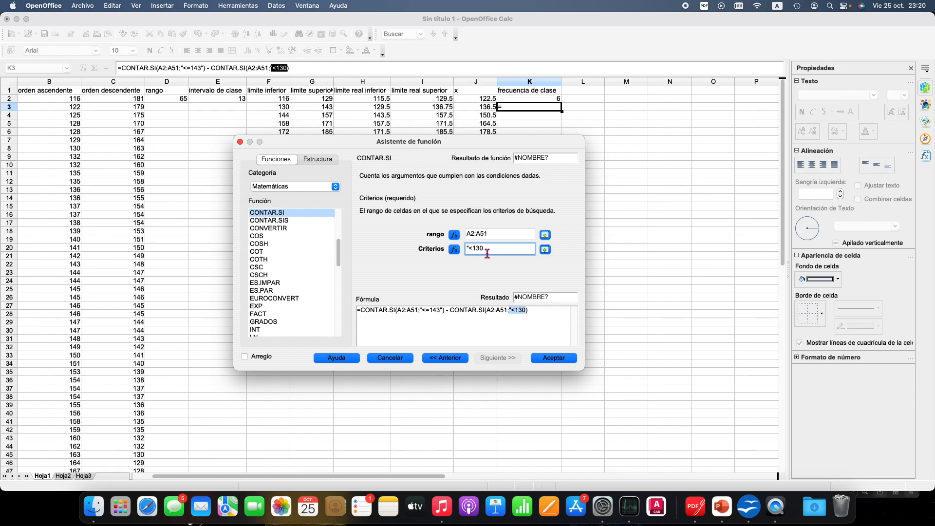
type("\"")
left_click(548, 316)
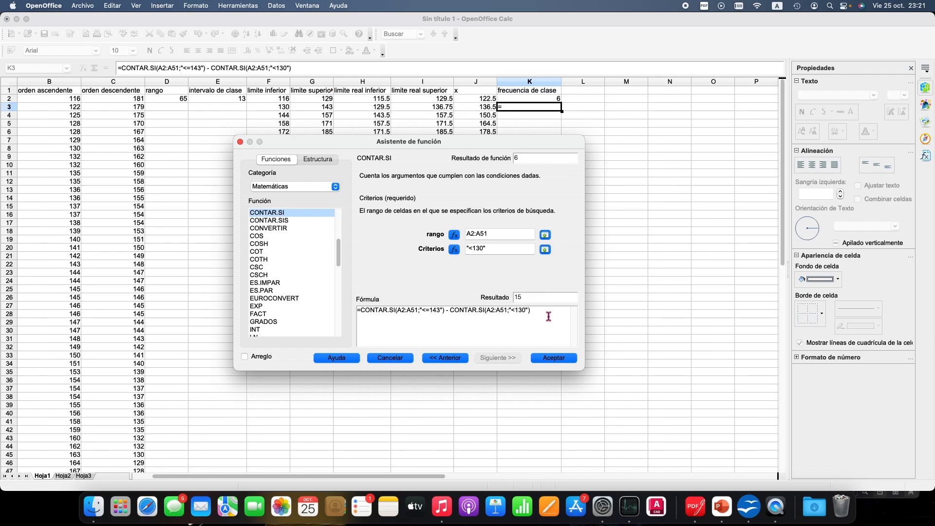
left_click(525, 298)
left_click(554, 358)
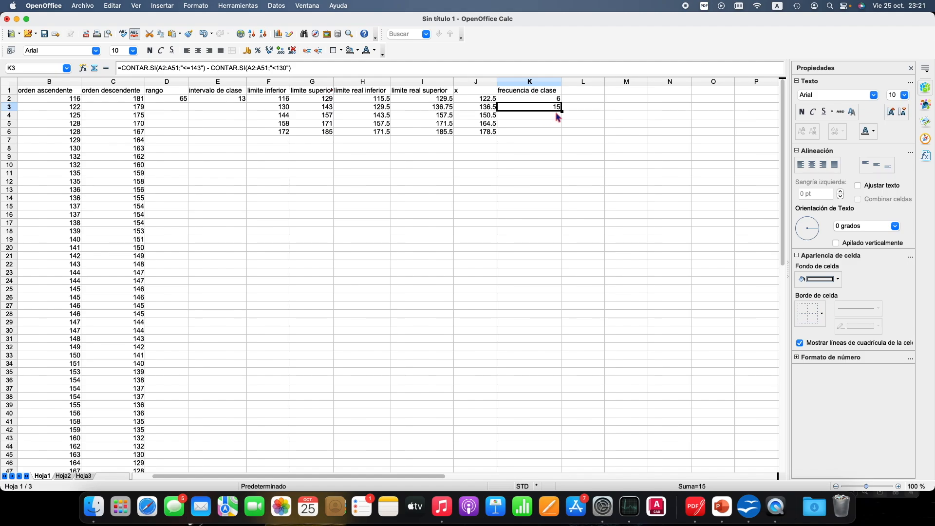
Check the second class's frequency by marking its weights in B8:B22 of the ascending list
left_click(65, 158)
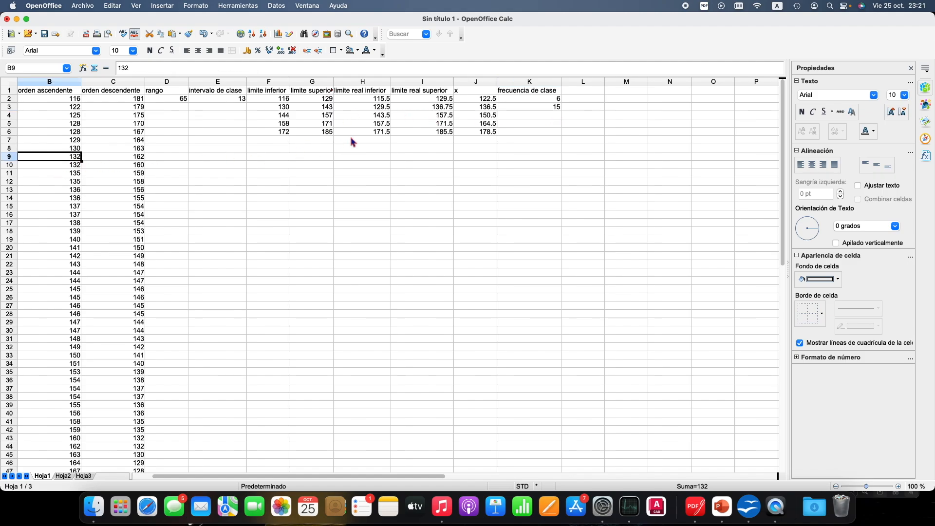
left_click(287, 108)
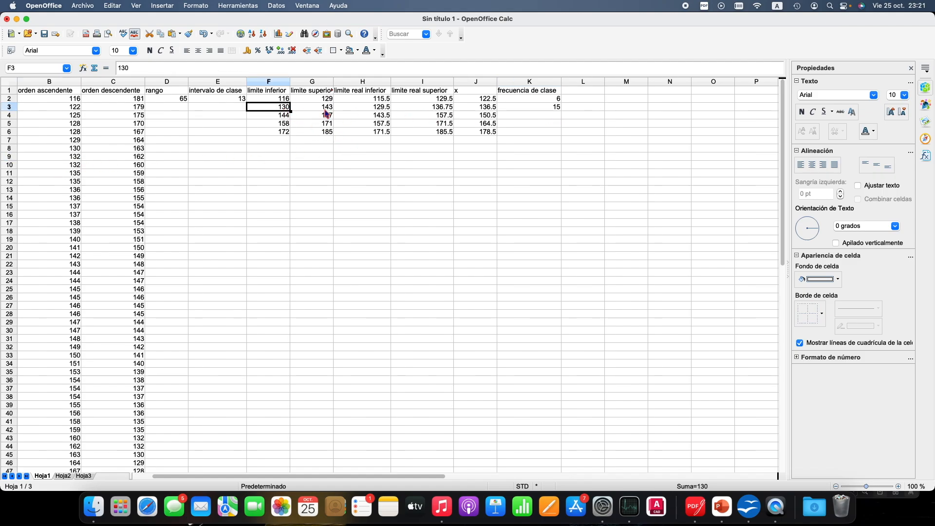
left_click(76, 208)
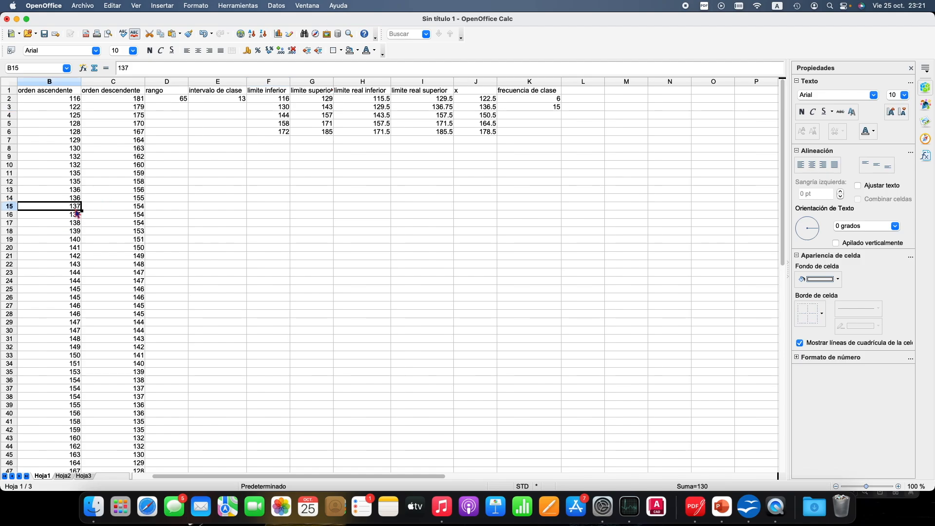
left_click(78, 149)
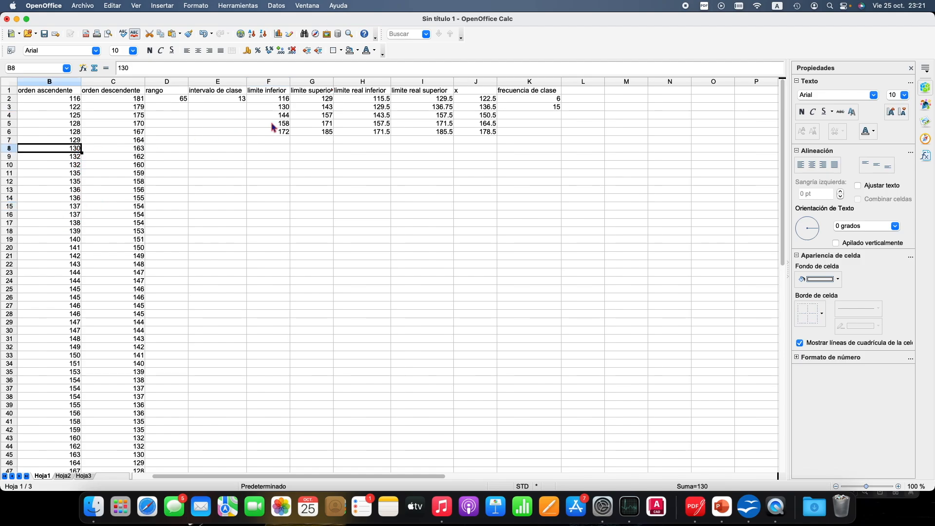
left_click(79, 268, "shift")
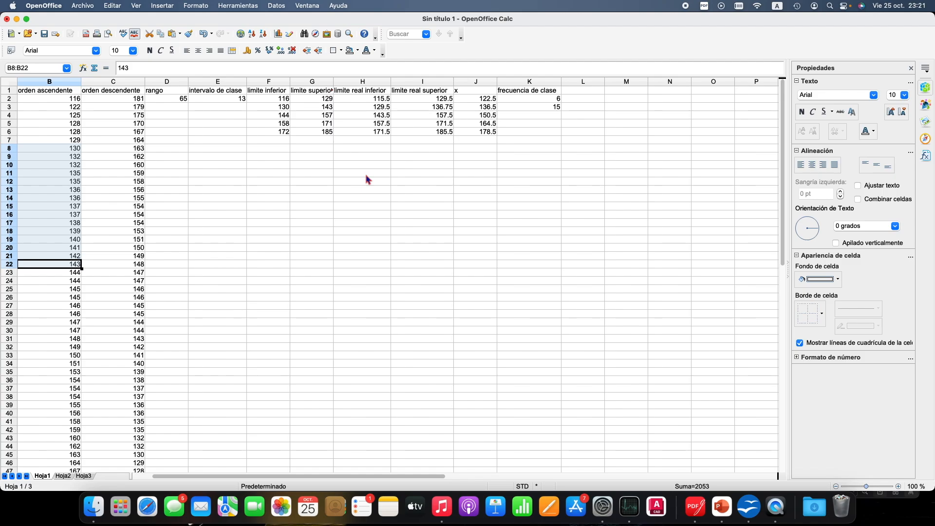
Copy the class frequency formula text from K3 into K4 without shifting its A2:A51 ranges
left_click(538, 108)
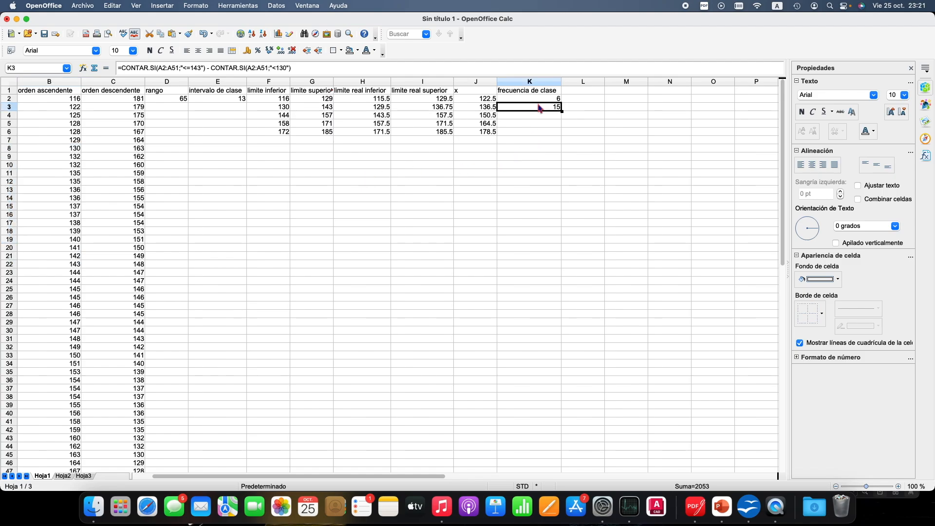
left_click_drag(296, 68, 116, 69)
key("super+c")
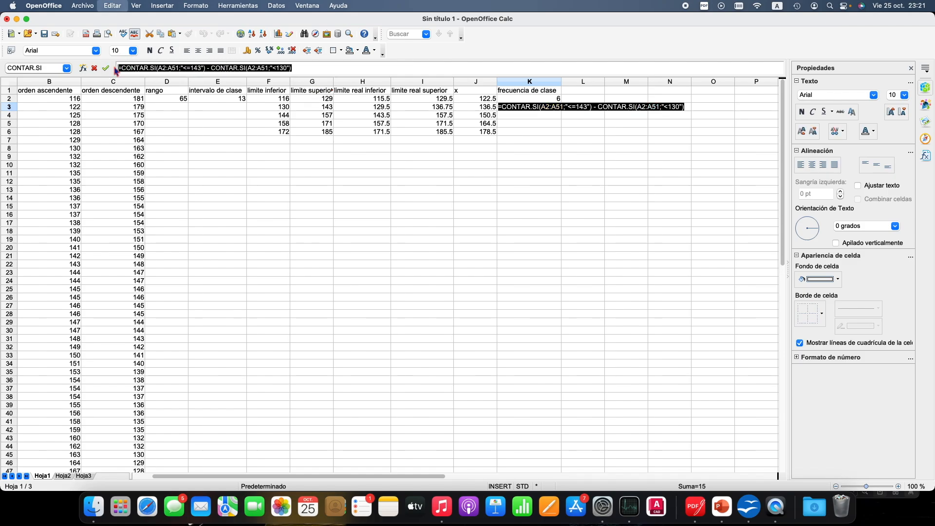
key("Escape")
left_click(548, 116)
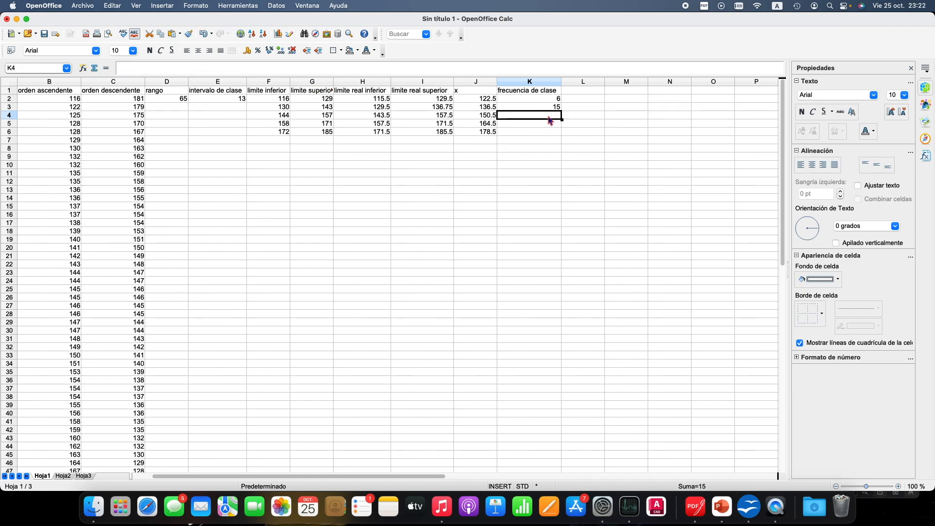
left_click(214, 70)
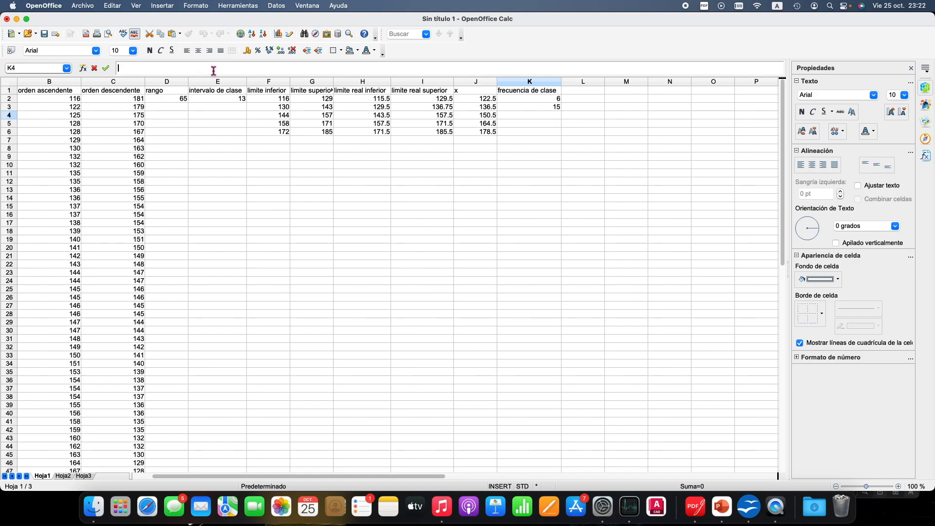
key("super+v")
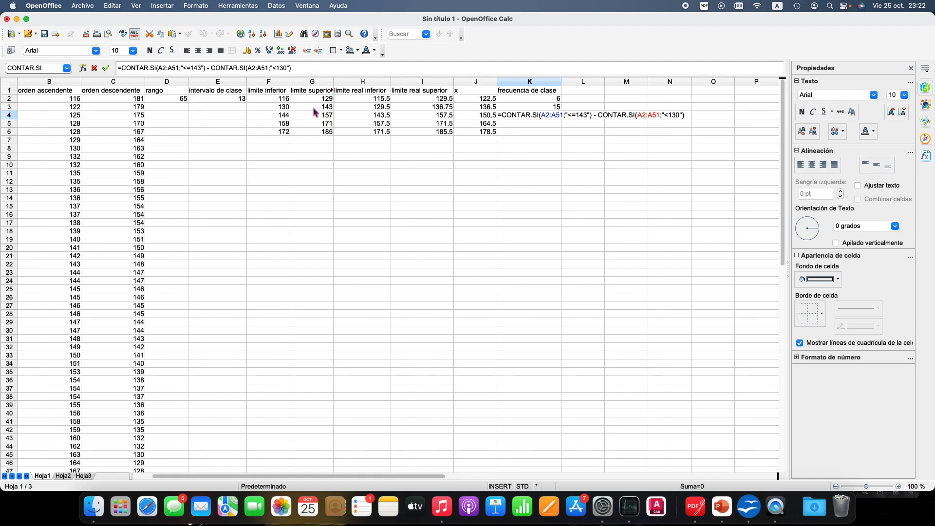
Change the K4 formula's criteria to "<=157" and "<144" for the third class
left_click_drag(197, 67, 202, 67)
key("BackSpace")
key("BackSpace")
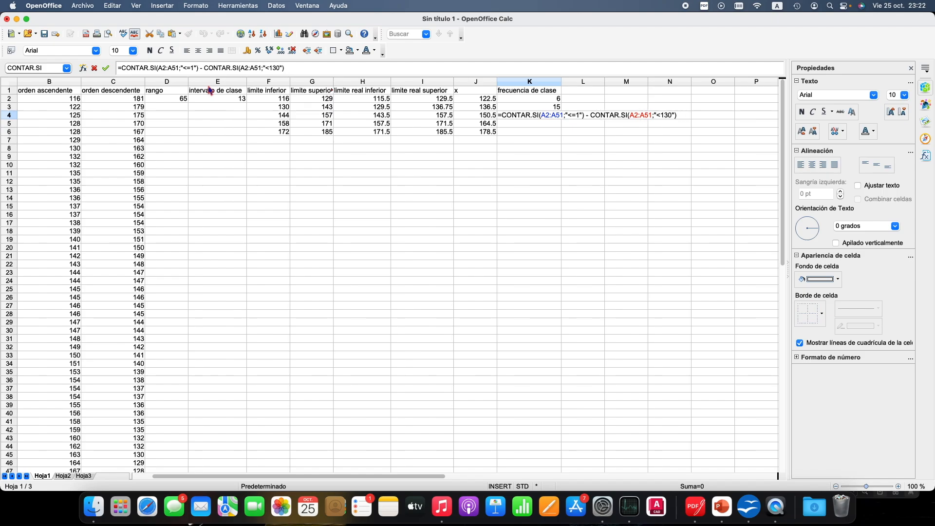
type("57")
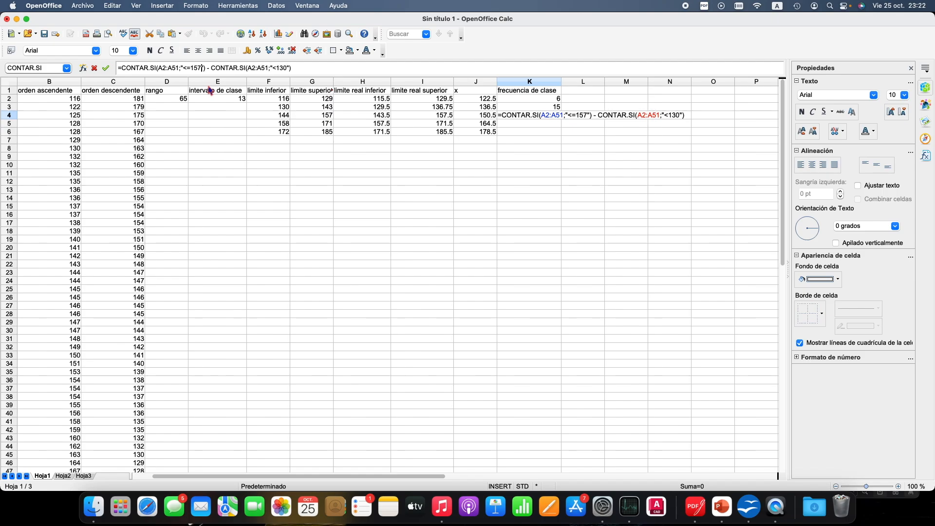
left_click(287, 68)
key("BackSpace")
key("BackSpace")
type("44")
key("Return")
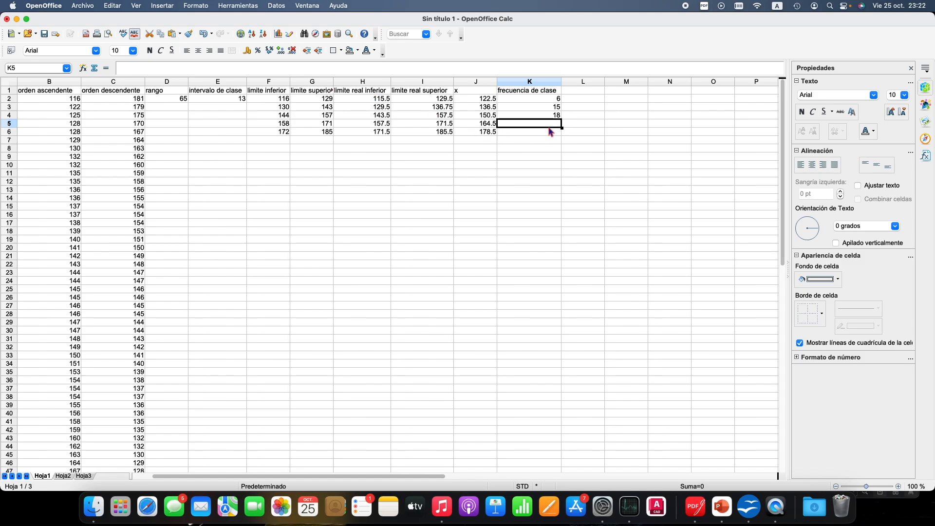
Paste the copied frequency formula into K5 with the criteria "<=171" and "<158" for the fourth class
left_click(240, 70)
key("super+v")
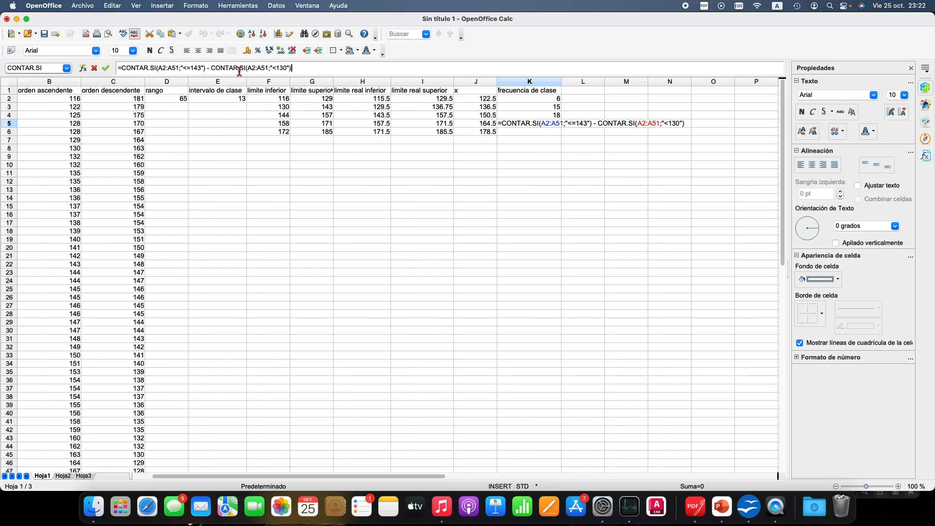
left_click(202, 68)
key("BackSpace")
key("BackSpace")
key("BackSpace")
type("171")
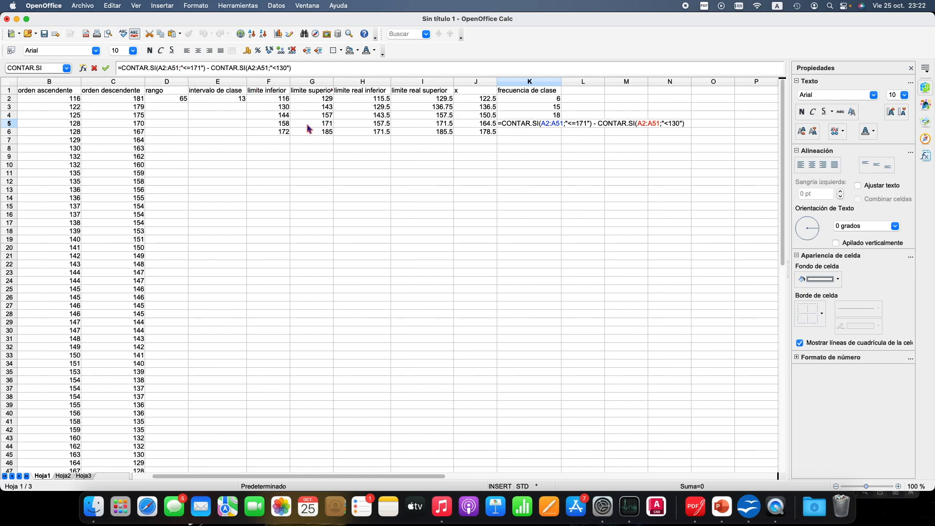
left_click(288, 68)
key("BackSpace")
type("58")
key("Return")
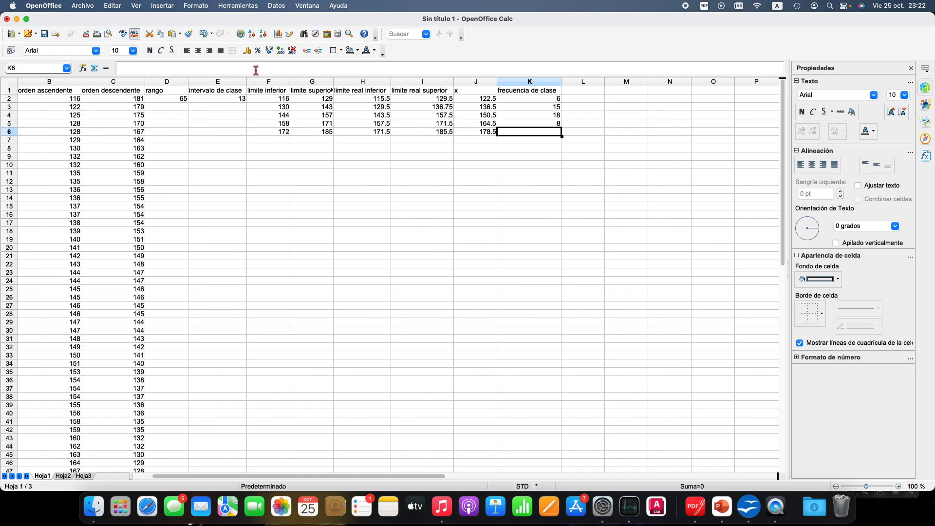
Paste the copied frequency formula into K6 with the criteria "<=185" and "<172" for the fifth class
left_click(255, 70)
key("super+v")
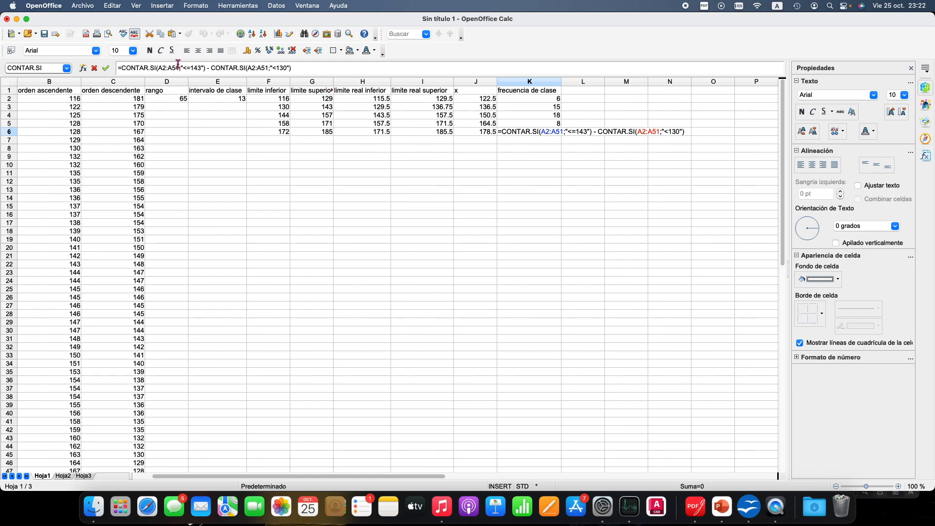
left_click(202, 68)
key("BackSpace")
key("BackSpace")
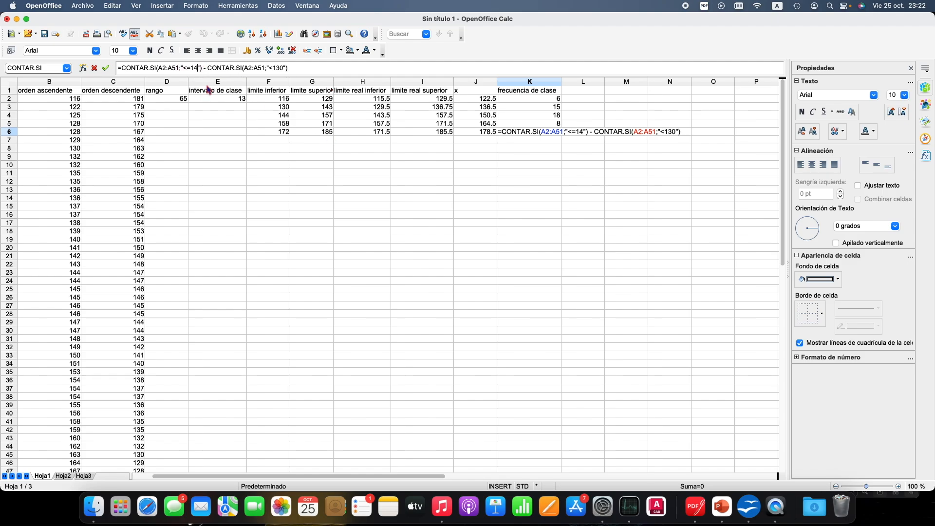
type("85")
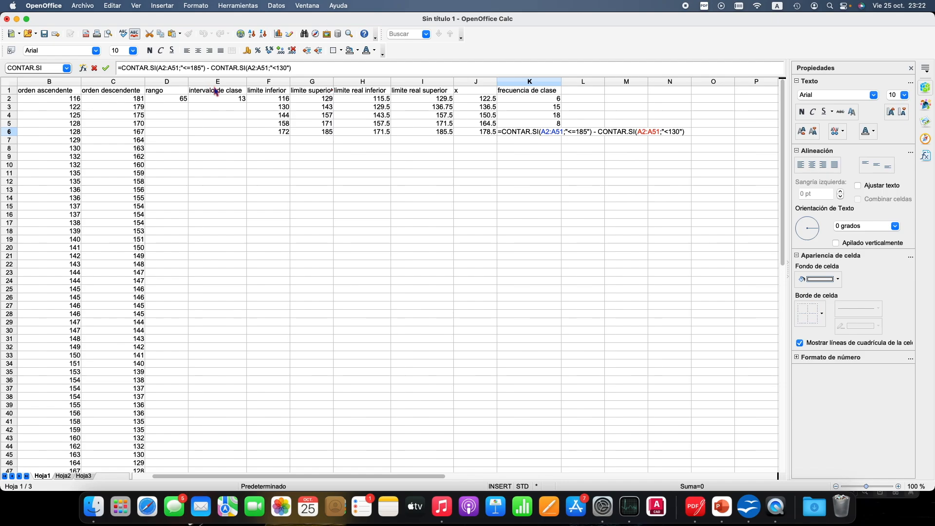
left_click(288, 68)
key("BackSpace")
type("2")
key("Return")
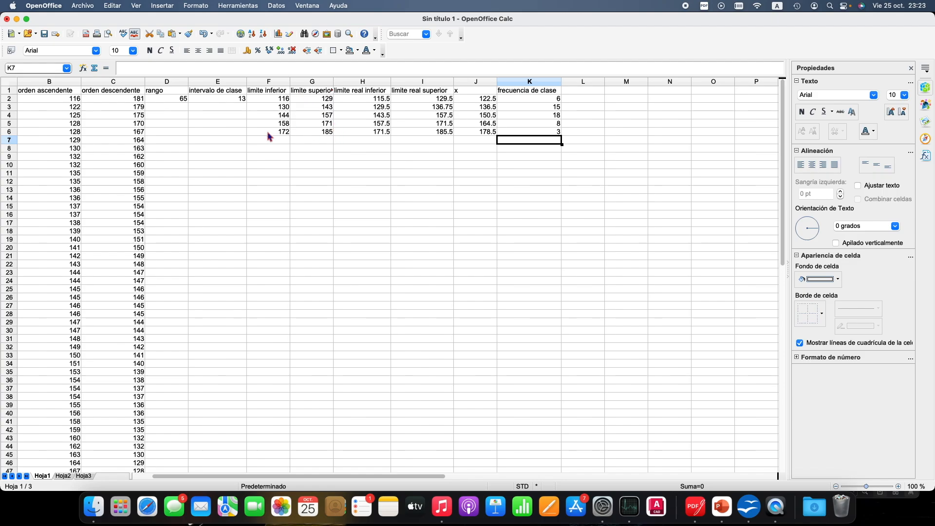
Check the fifth class's frequency in K6 against its weights in B49:B51 of the ascending list
left_click(280, 134)
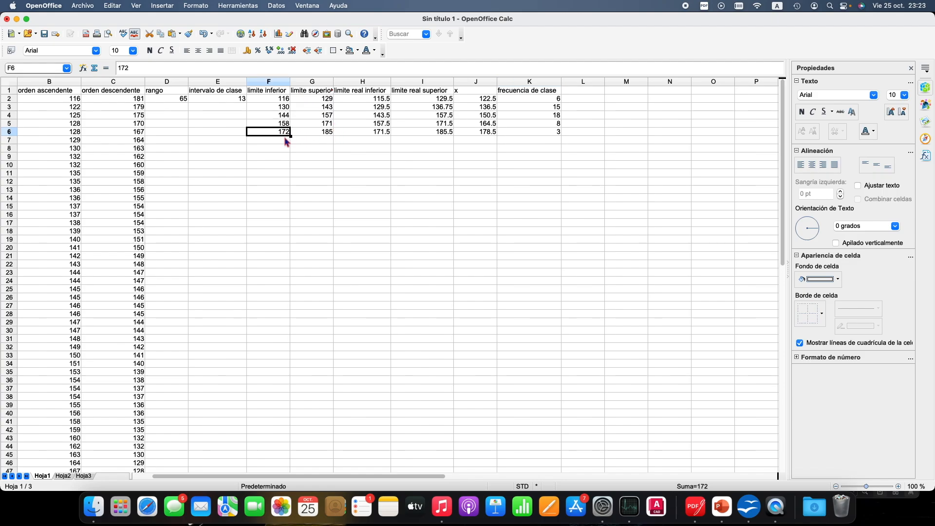
scroll(82, 302, "down", 4)
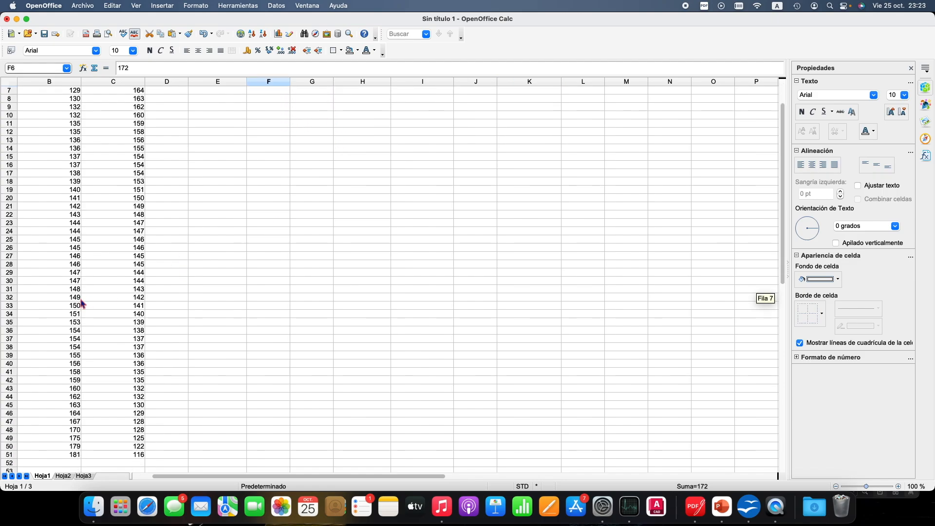
scroll(82, 303, "up", 2)
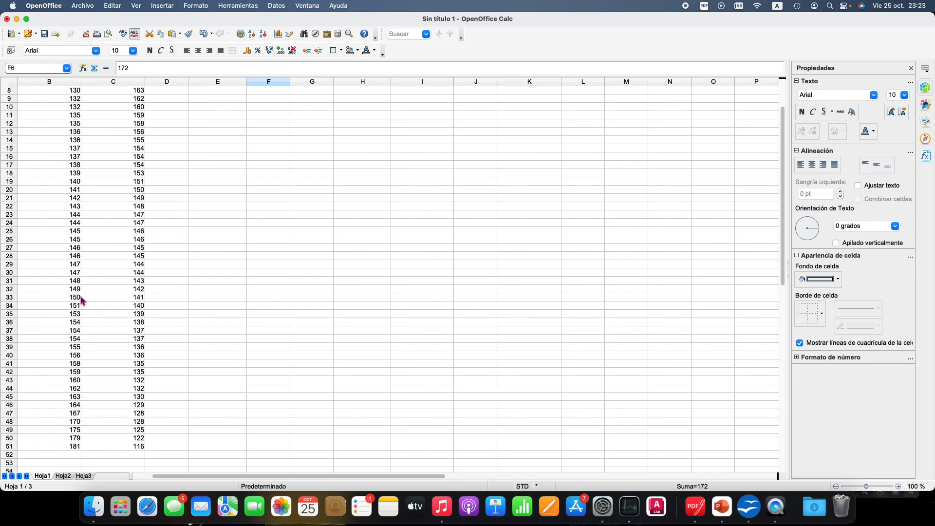
left_click(77, 432)
scroll(185, 376, "up", 3)
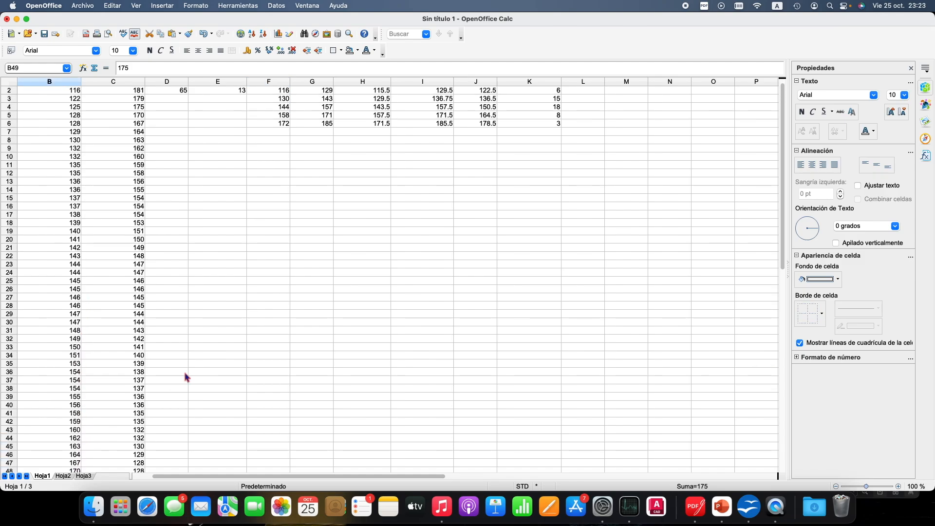
scroll(185, 376, "down", 3)
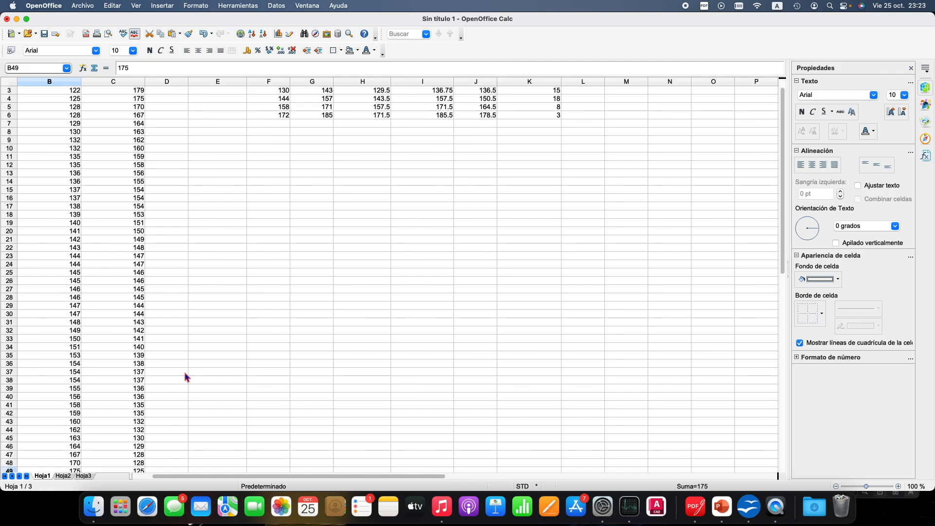
left_click(75, 441, "shift")
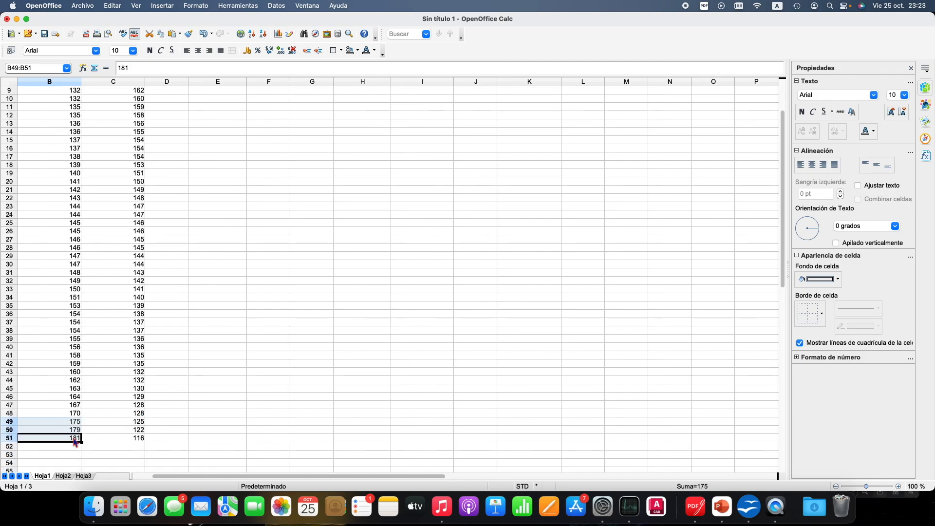
scroll(242, 355, "up", 3)
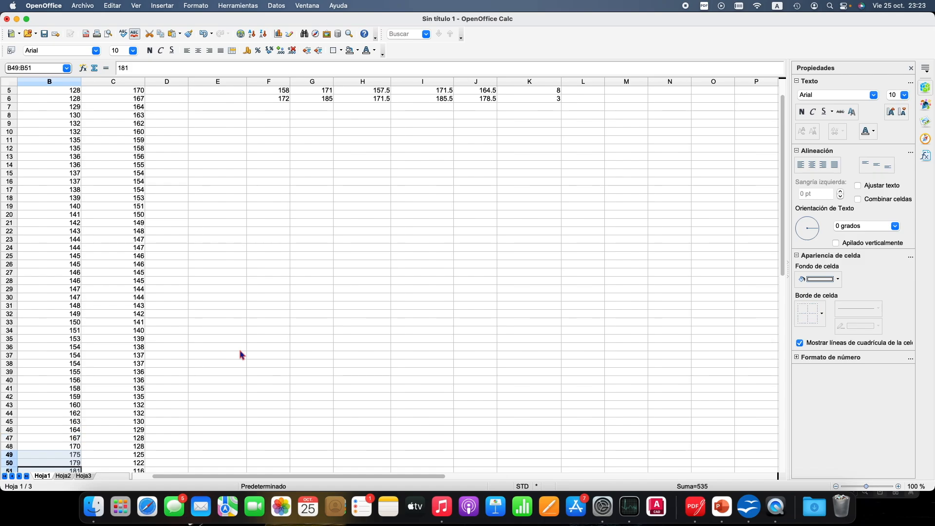
left_click(556, 133)
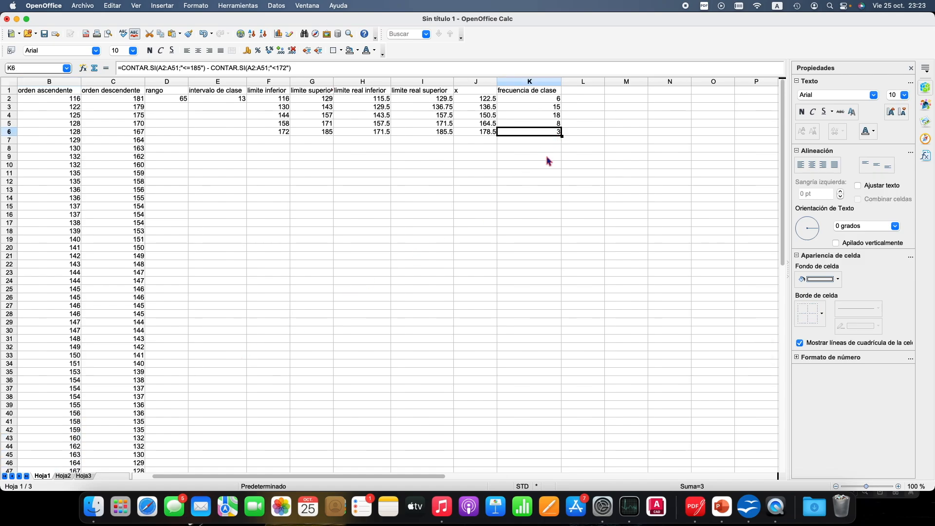
left_click(549, 158)
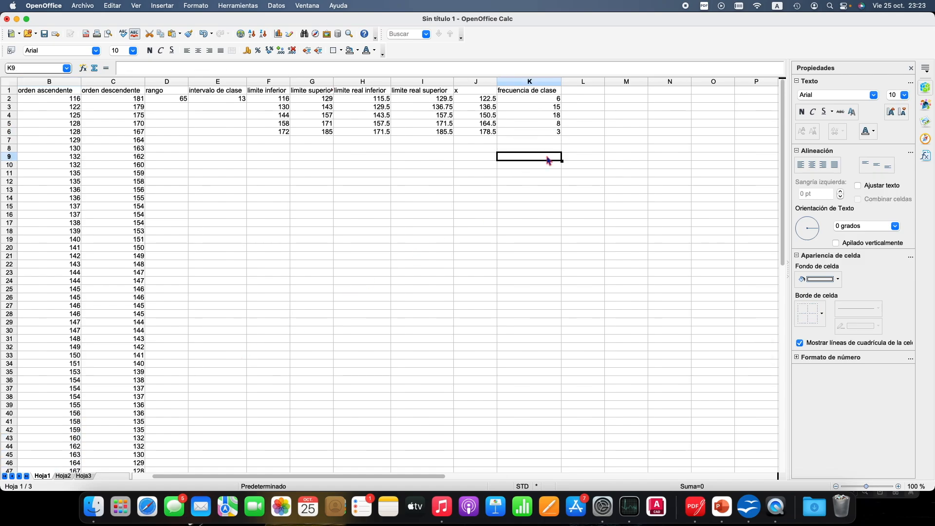